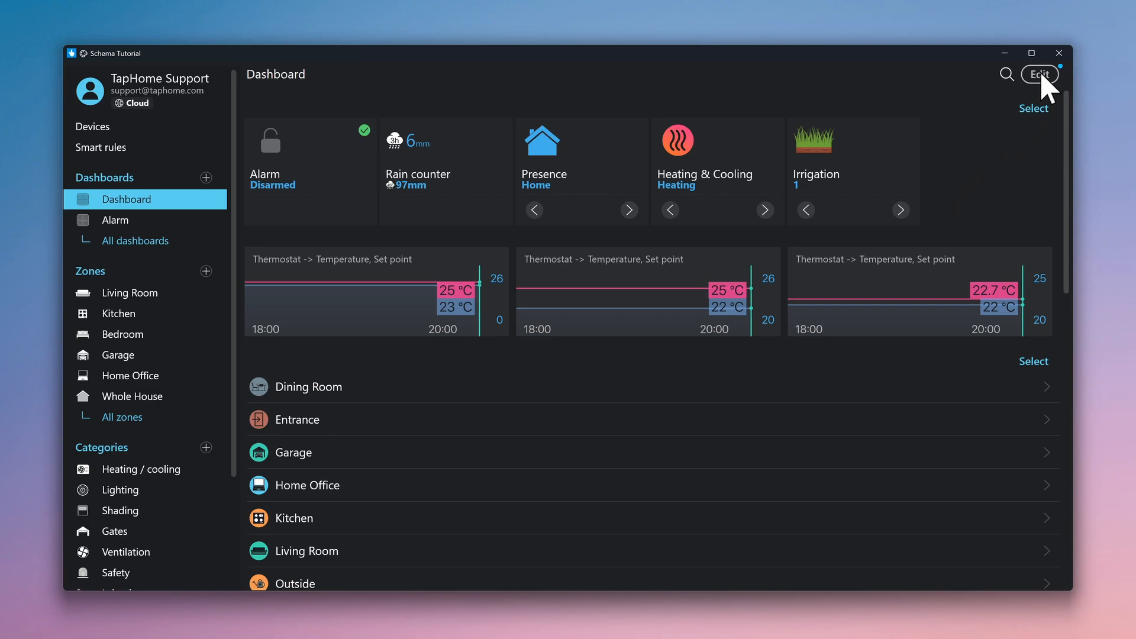
Add a new Scheme section to the dashboard and open the empty scheme for editing
{"action": "left_click", "coordinate": [1040, 75]}
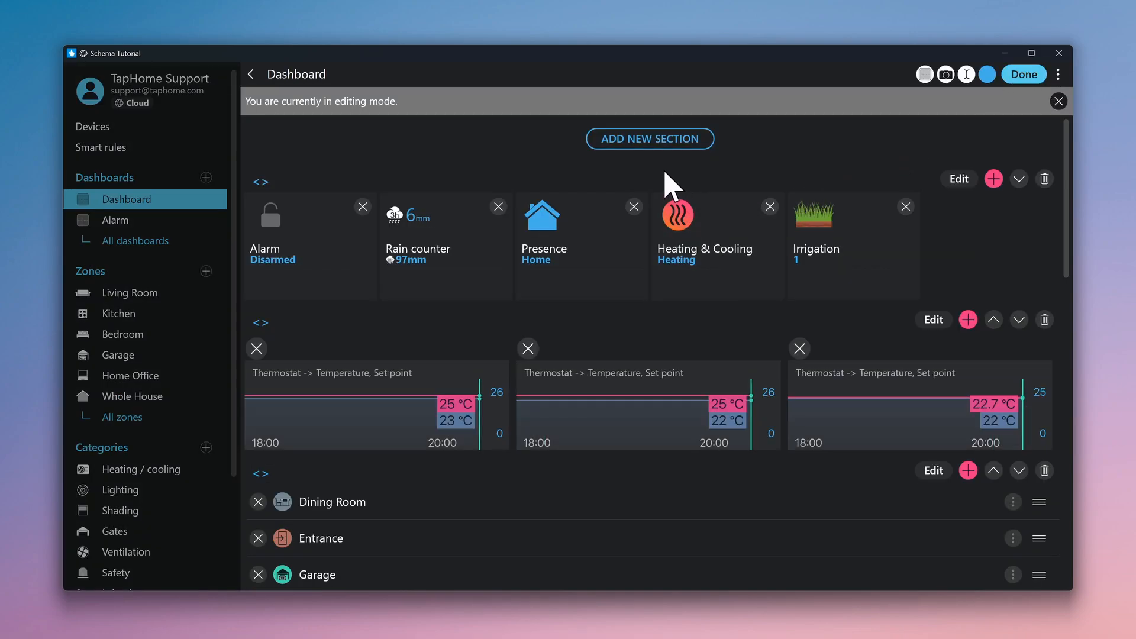
{"action": "left_click", "coordinate": [659, 145]}
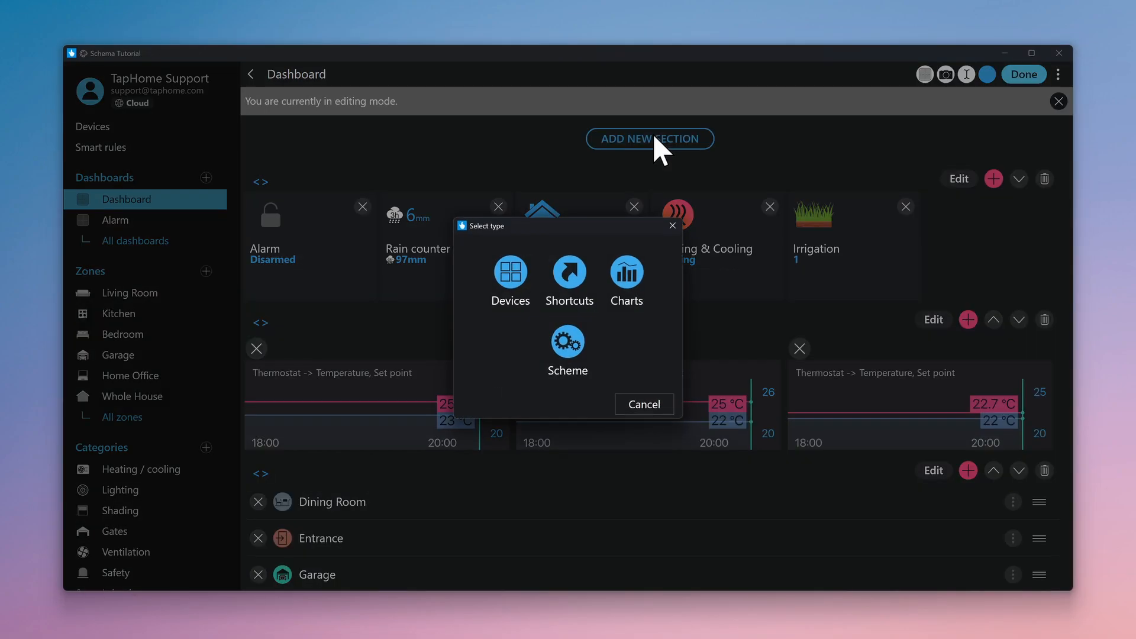
{"action": "left_click", "coordinate": [561, 355]}
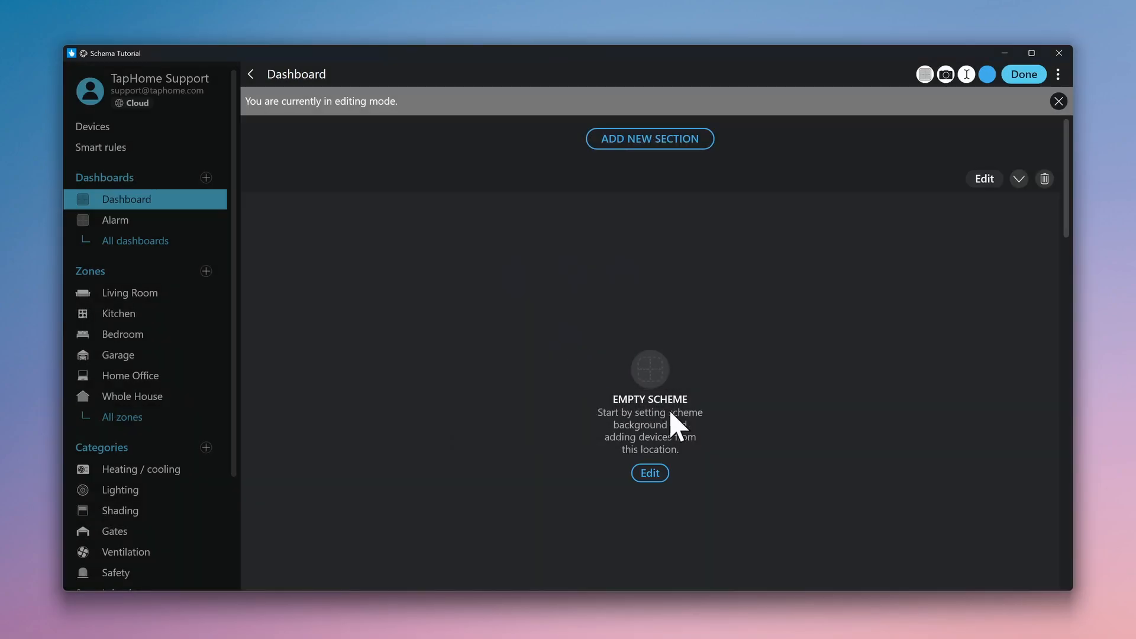
{"action": "left_click", "coordinate": [649, 473]}
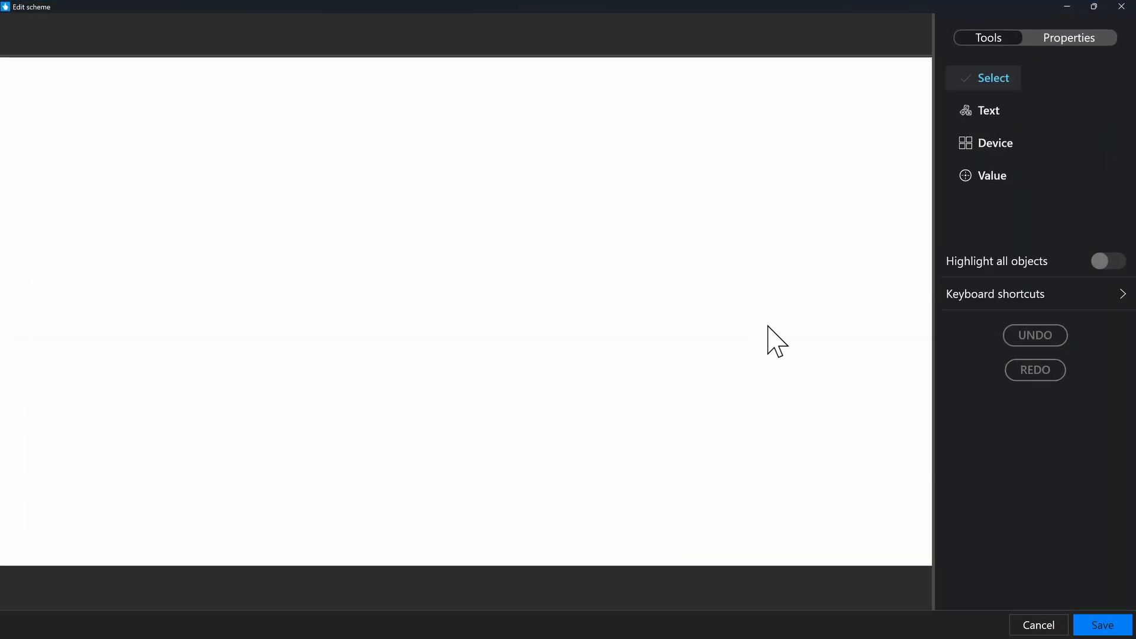
Set the scheme's background image to Floor plan 3D Light.png
{"action": "left_click", "coordinate": [1077, 41]}
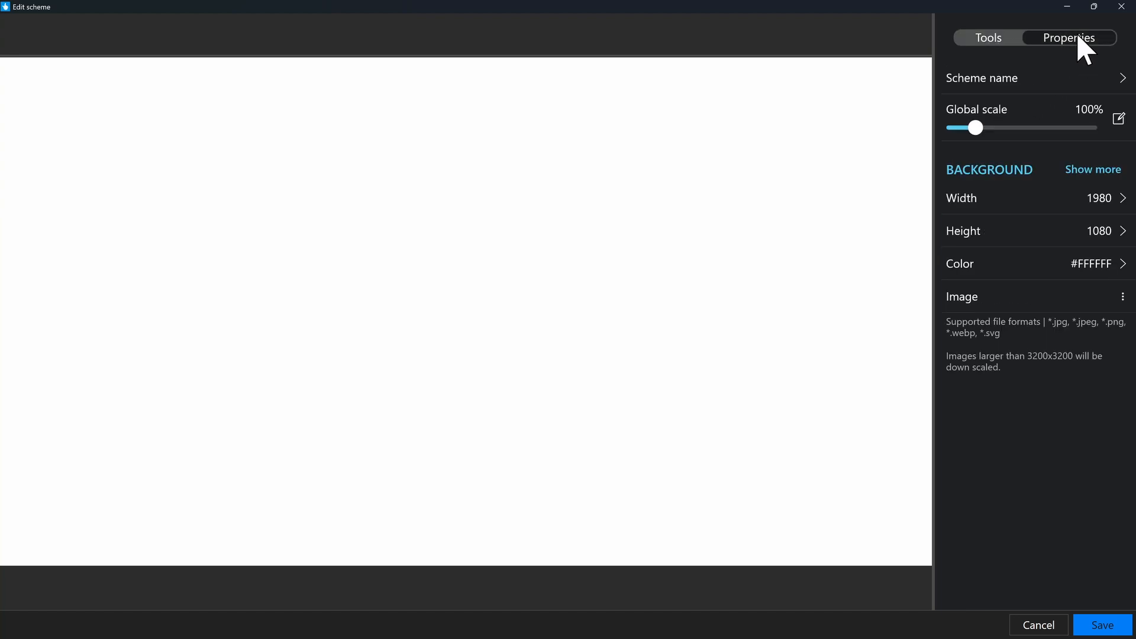
{"action": "left_click", "coordinate": [1009, 299]}
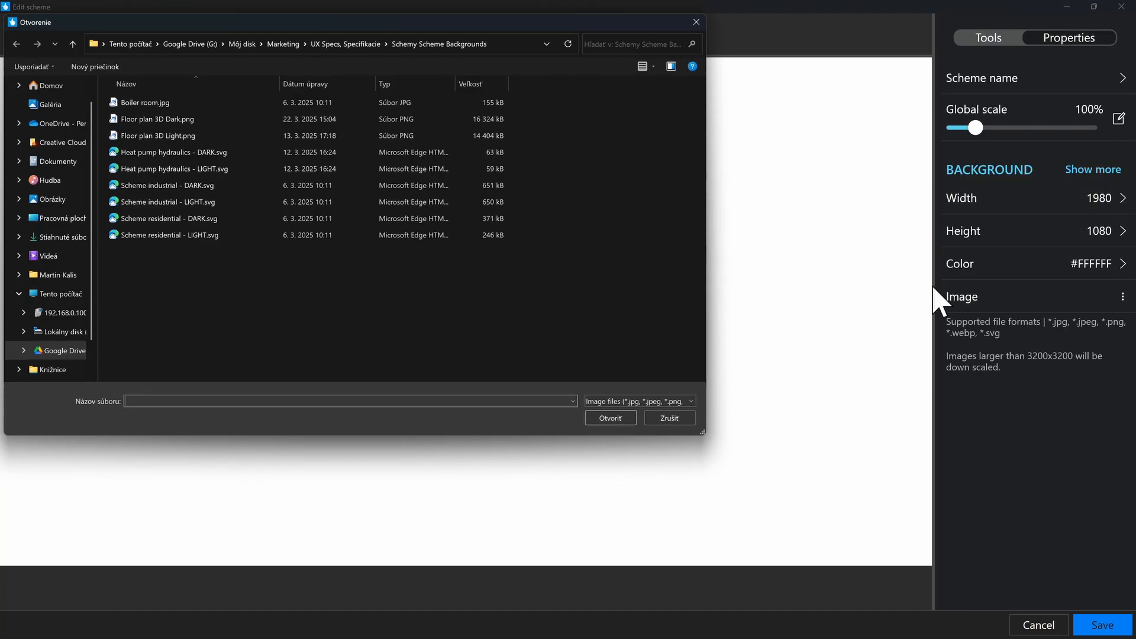
{"action": "double_click", "coordinate": [184, 141]}
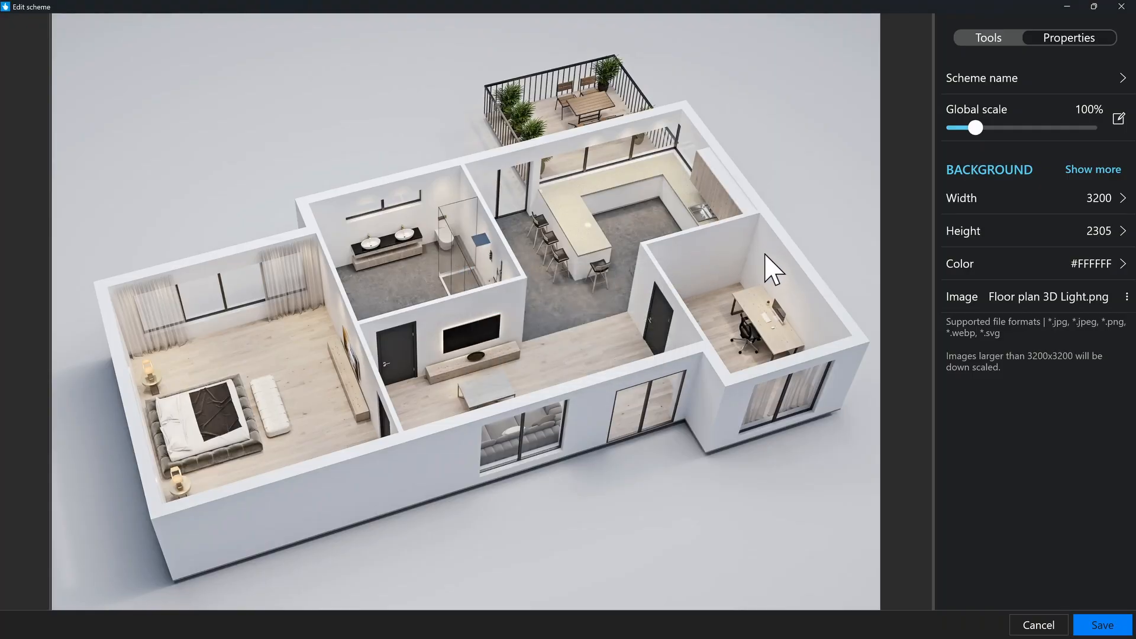
Place a device tile in the empty area above the bedroom and assign the CO2 device to it
{"action": "left_click", "coordinate": [997, 40]}
{"action": "left_click", "coordinate": [992, 144]}
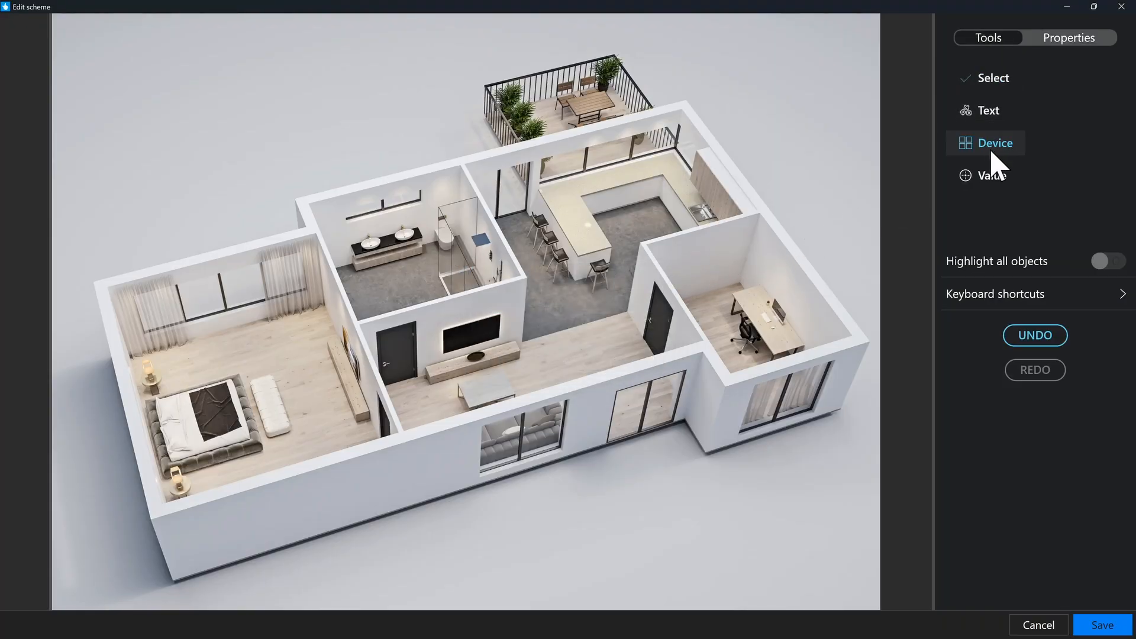
{"action": "left_click_drag", "start_coordinate": [125, 54], "coordinate": [199, 82]}
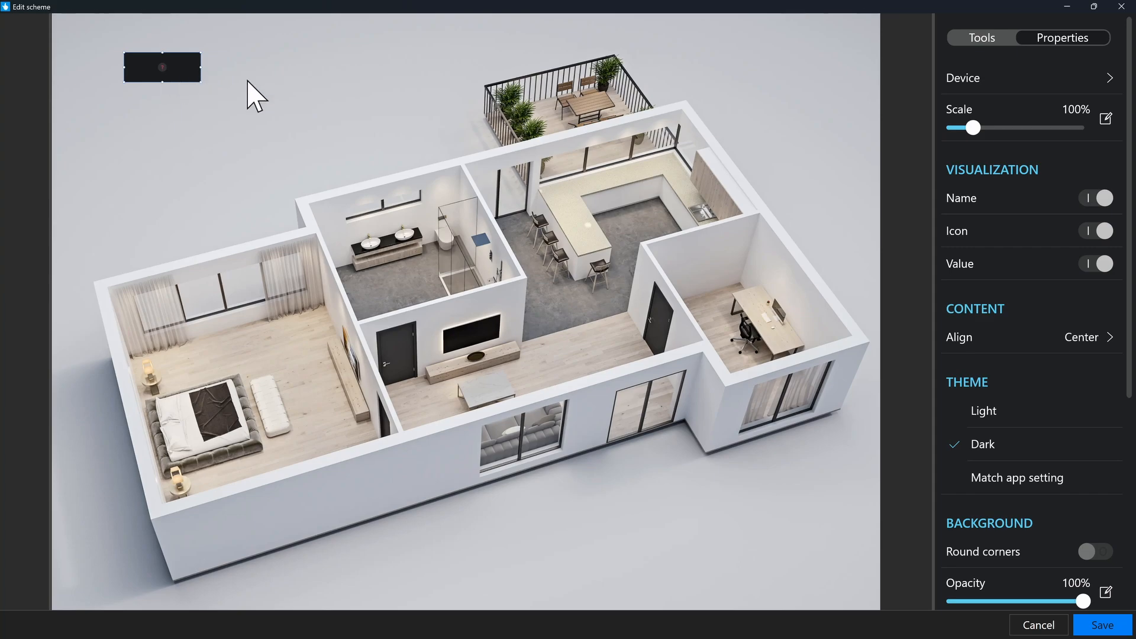
{"action": "left_click", "coordinate": [972, 88]}
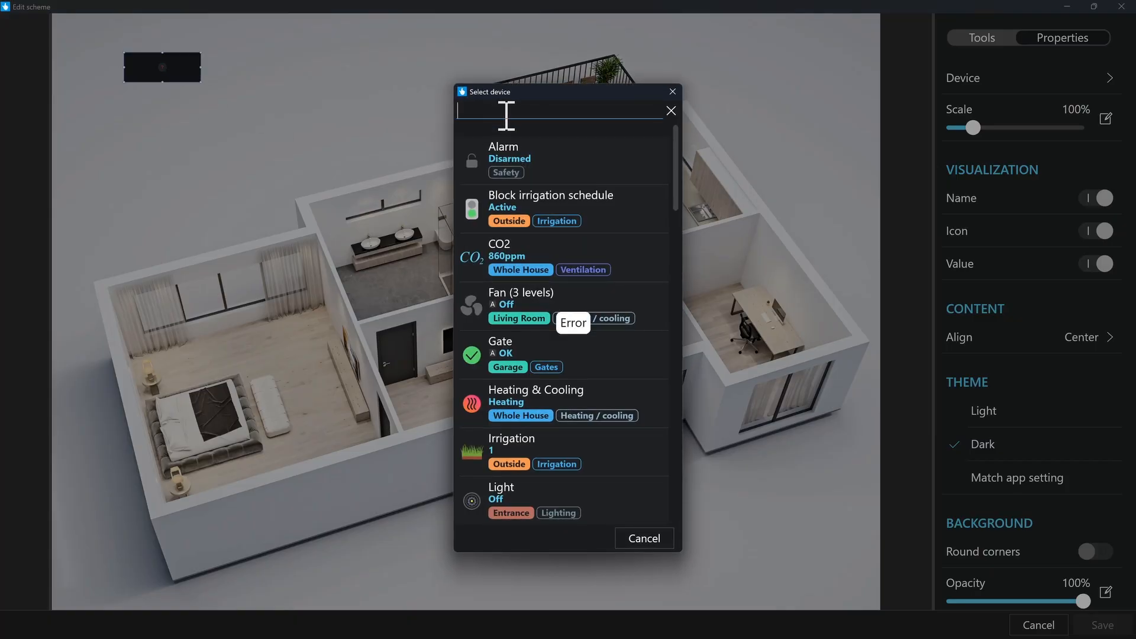
{"action": "type", "text": "co2"}
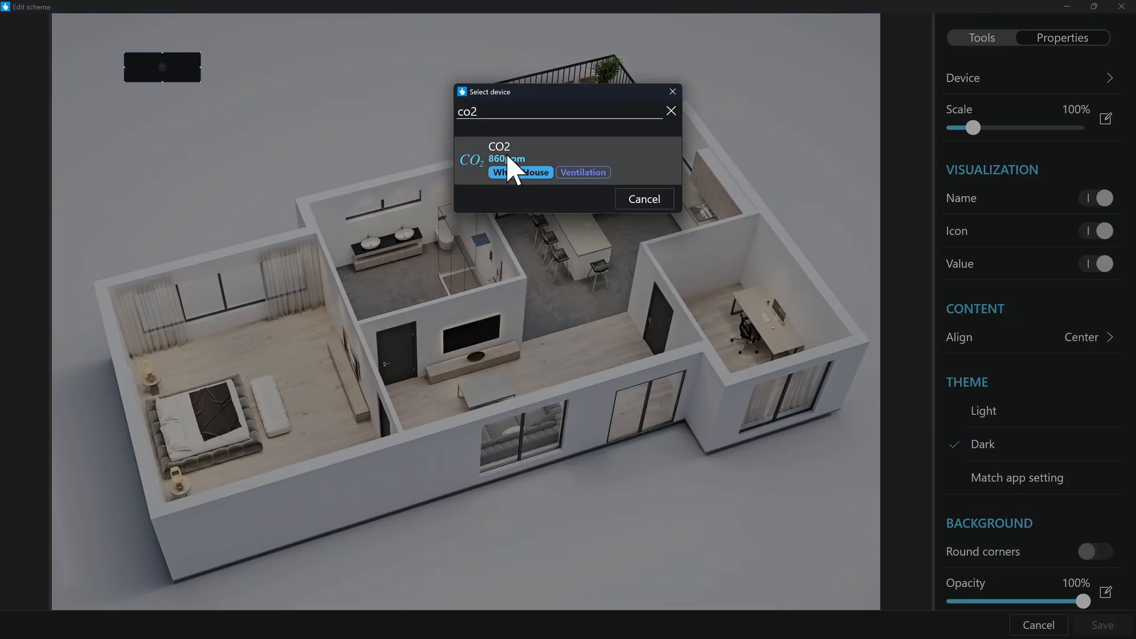
{"action": "left_click", "coordinate": [510, 169]}
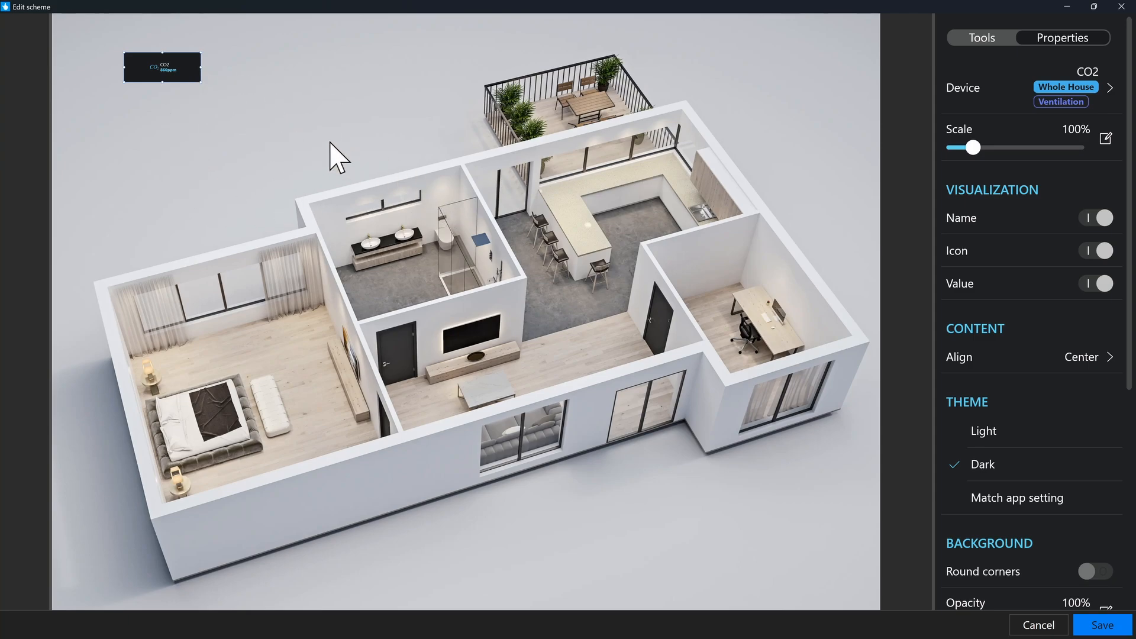
Set the scheme's global scale to 250% and shrink the CO2 tile to about 203 by 60
{"action": "left_click", "coordinate": [393, 86]}
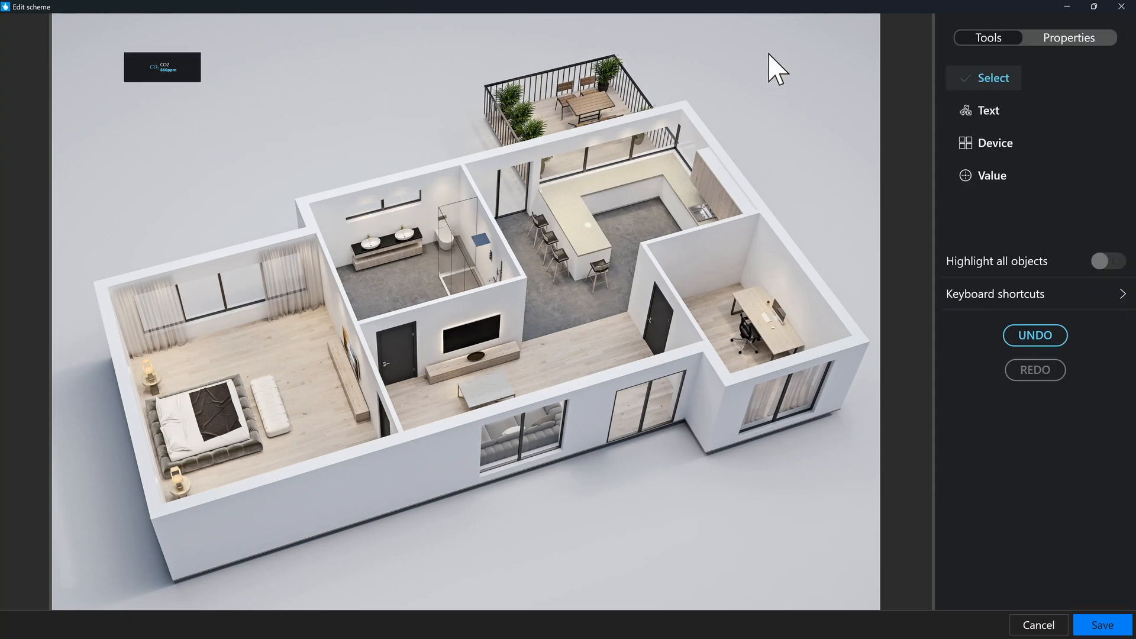
{"action": "left_click", "coordinate": [1086, 40]}
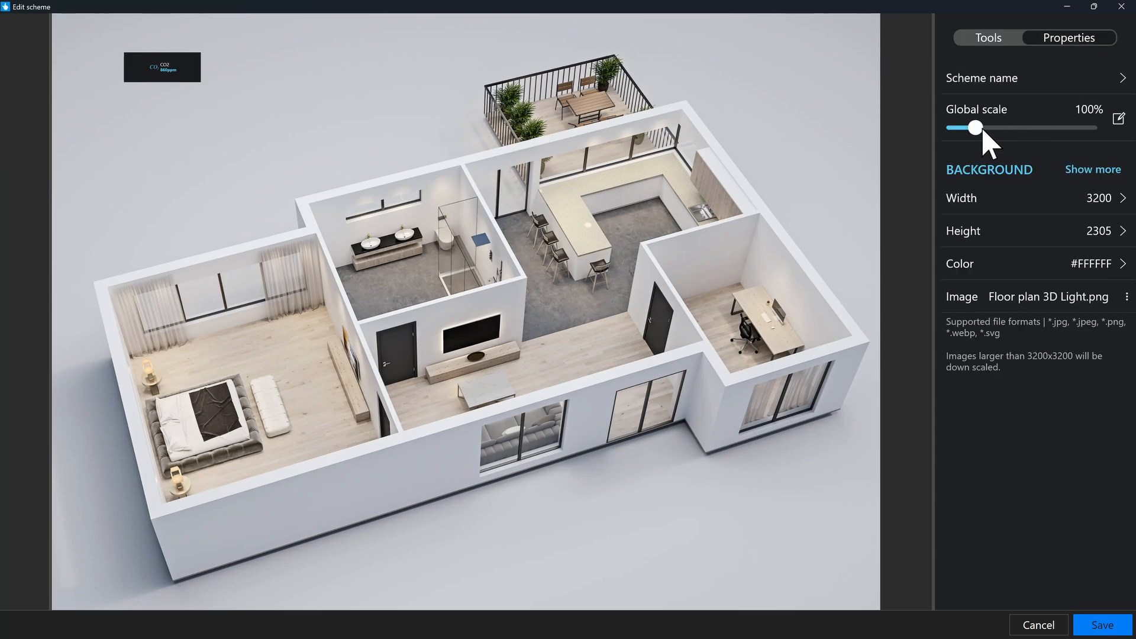
{"action": "left_click_drag", "start_coordinate": [976, 131], "coordinate": [1021, 131]}
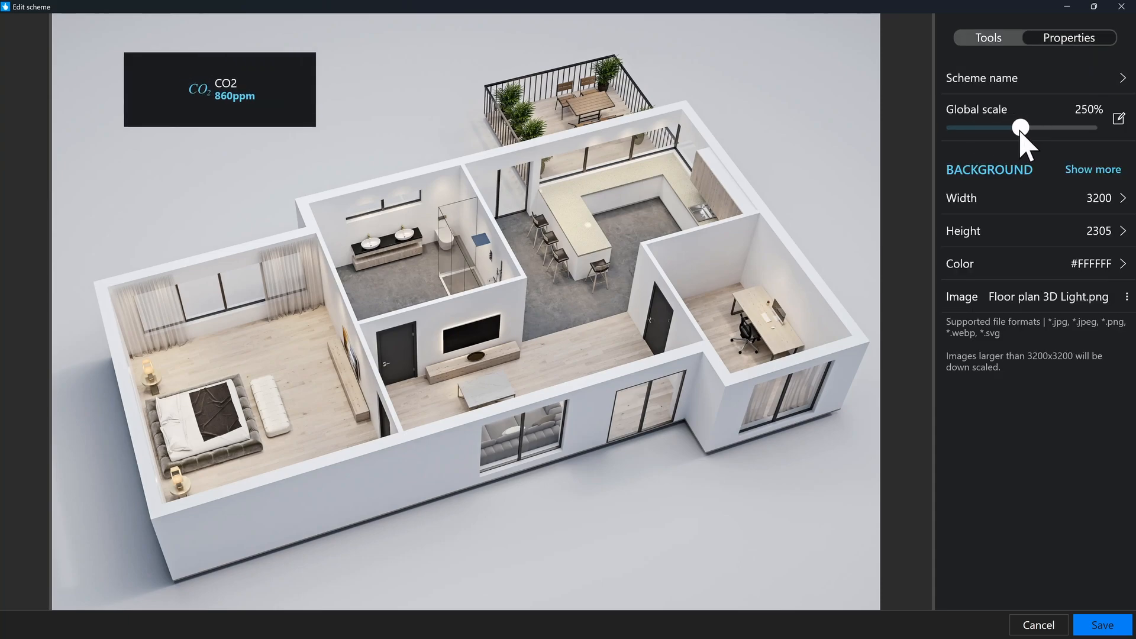
{"action": "left_click", "coordinate": [282, 103]}
{"action": "left_click_drag", "start_coordinate": [316, 127], "coordinate": [255, 92]}
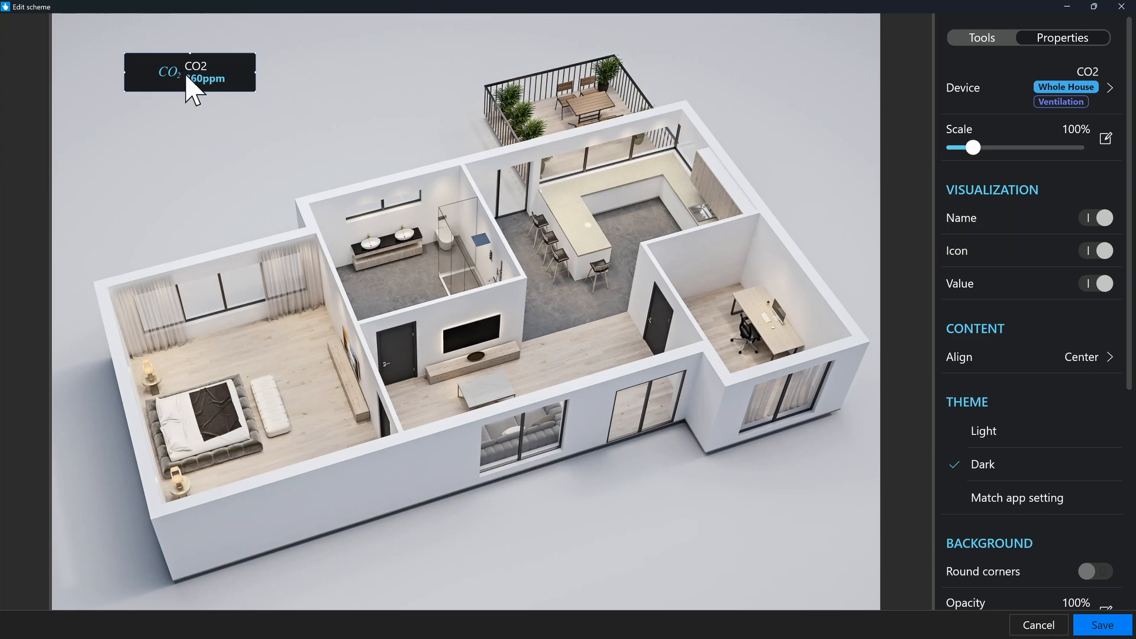
Hide the CO2 tile's name, match its theme to the app setting, give it round corners and 80% opacity, and save the scheme
{"action": "left_click", "coordinate": [1104, 219]}
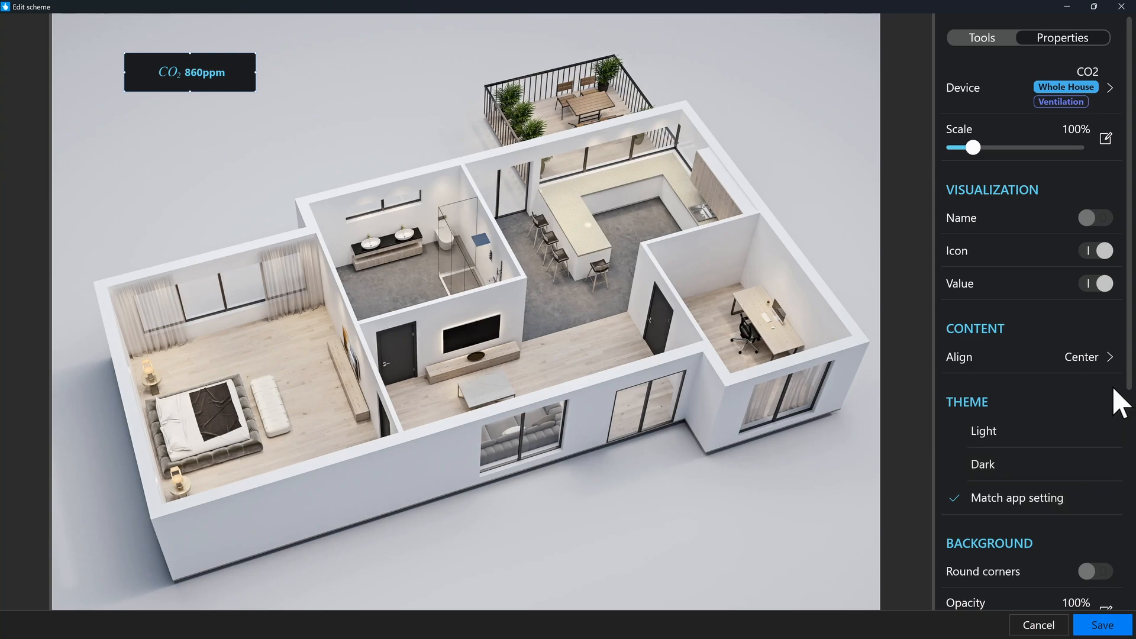
{"action": "left_click_drag", "start_coordinate": [1125, 380], "coordinate": [1125, 533]}
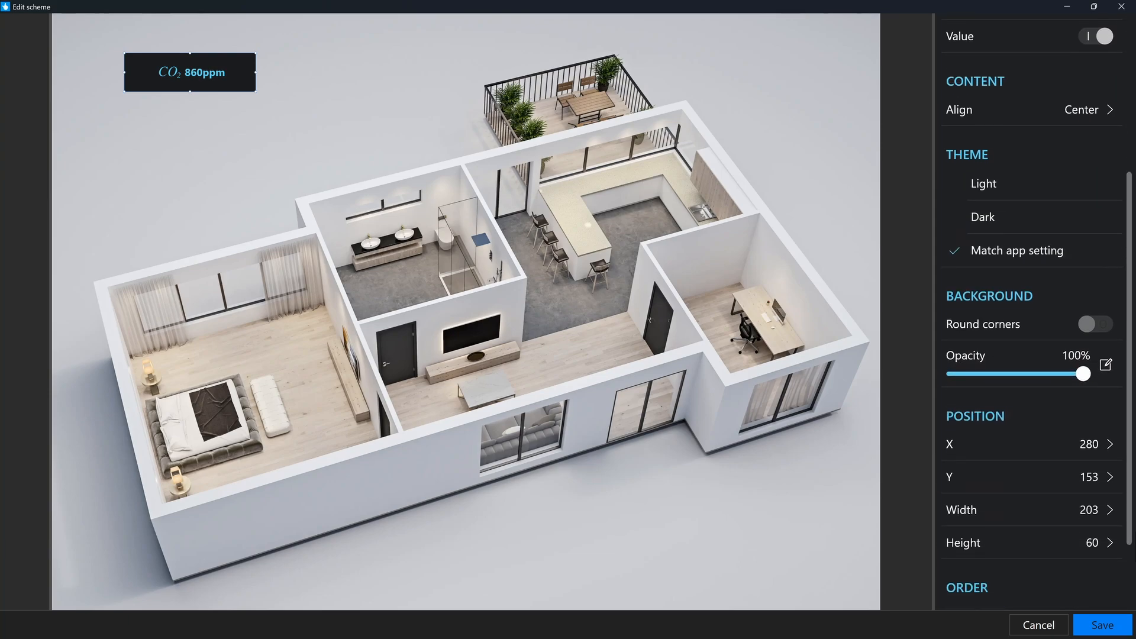
{"action": "left_click", "coordinate": [1096, 325]}
{"action": "left_click_drag", "start_coordinate": [1085, 376], "coordinate": [1065, 392]}
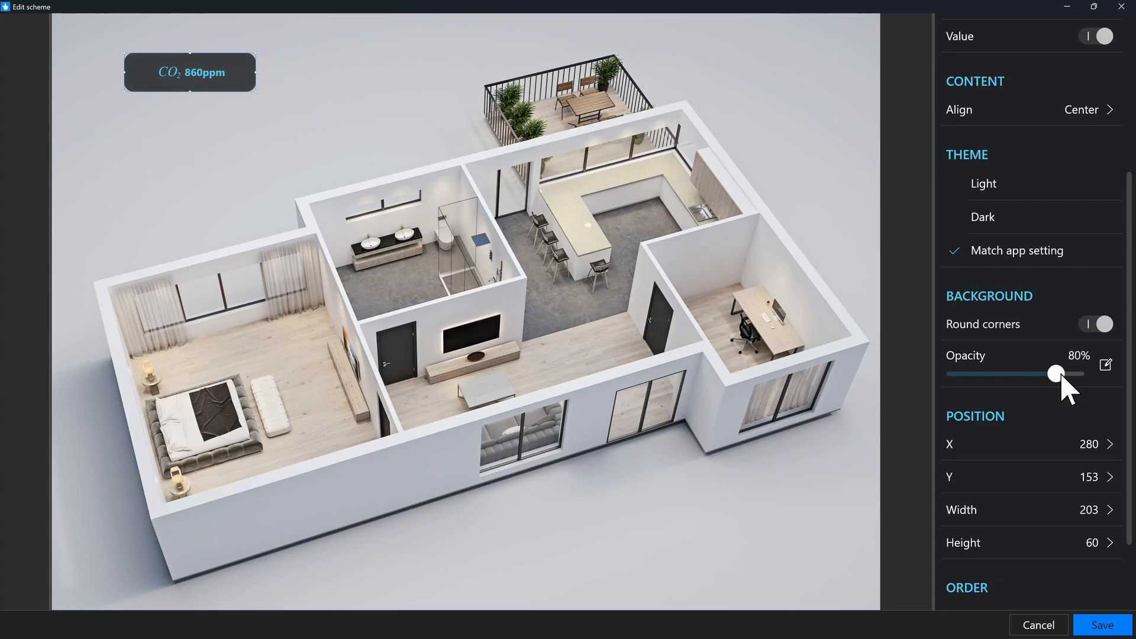
{"action": "left_click", "coordinate": [619, 220]}
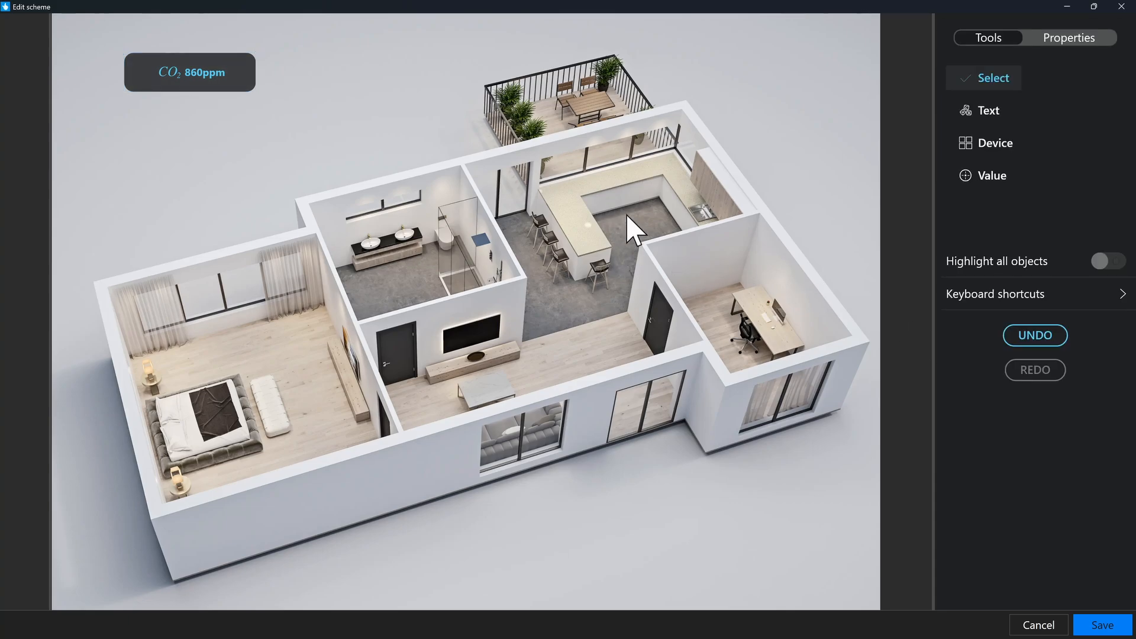
{"action": "left_click", "coordinate": [1102, 626]}
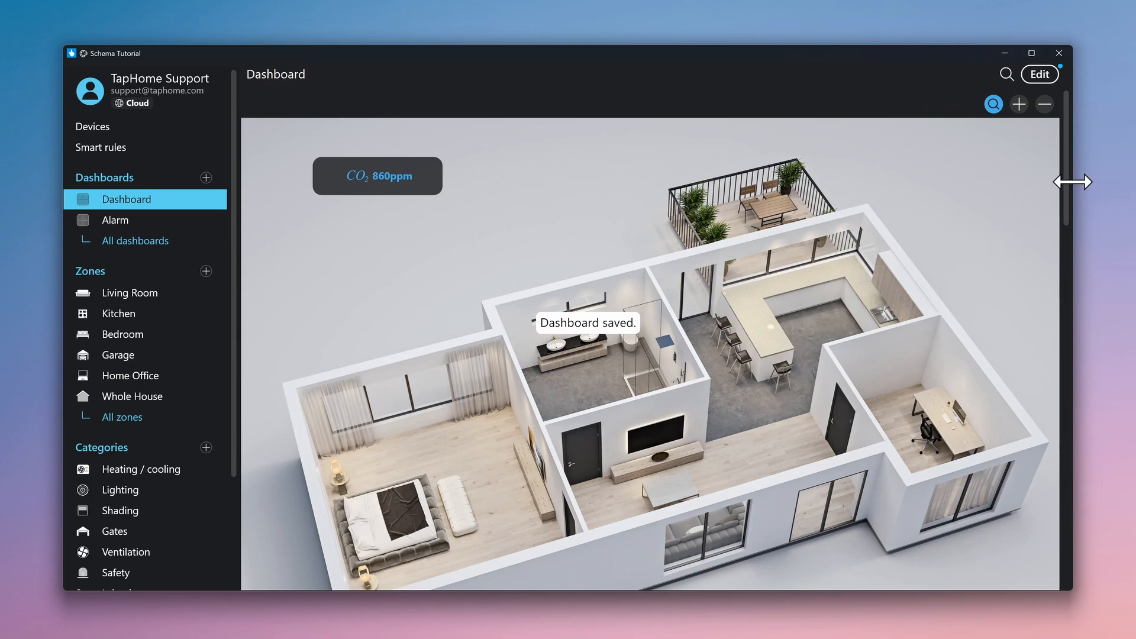
Open the CO2 device's details from the scheme on the dashboard, and close them again
{"action": "mouse_move", "coordinate": [1069, 187]}
{"action": "left_mouse_down"}
{"action": "mouse_move", "coordinate": [1066, 246]}
{"action": "mouse_move", "coordinate": [1060, 189]}
{"action": "left_mouse_up"}
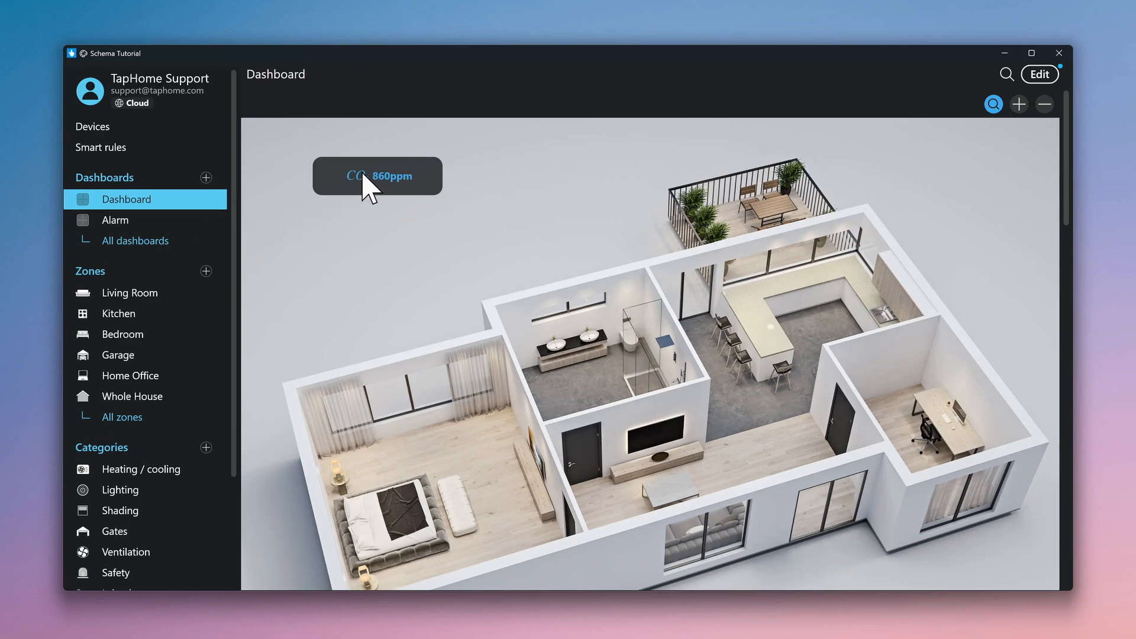
{"action": "left_click", "coordinate": [366, 187]}
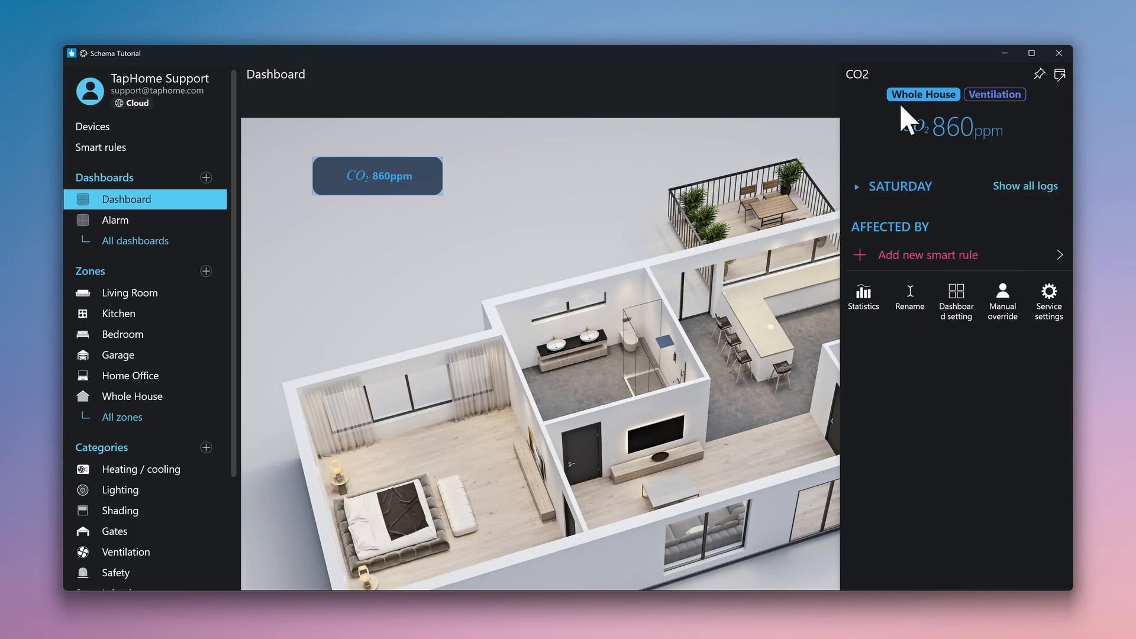
{"action": "left_click", "coordinate": [1039, 74]}
{"action": "left_click", "coordinate": [565, 200]}
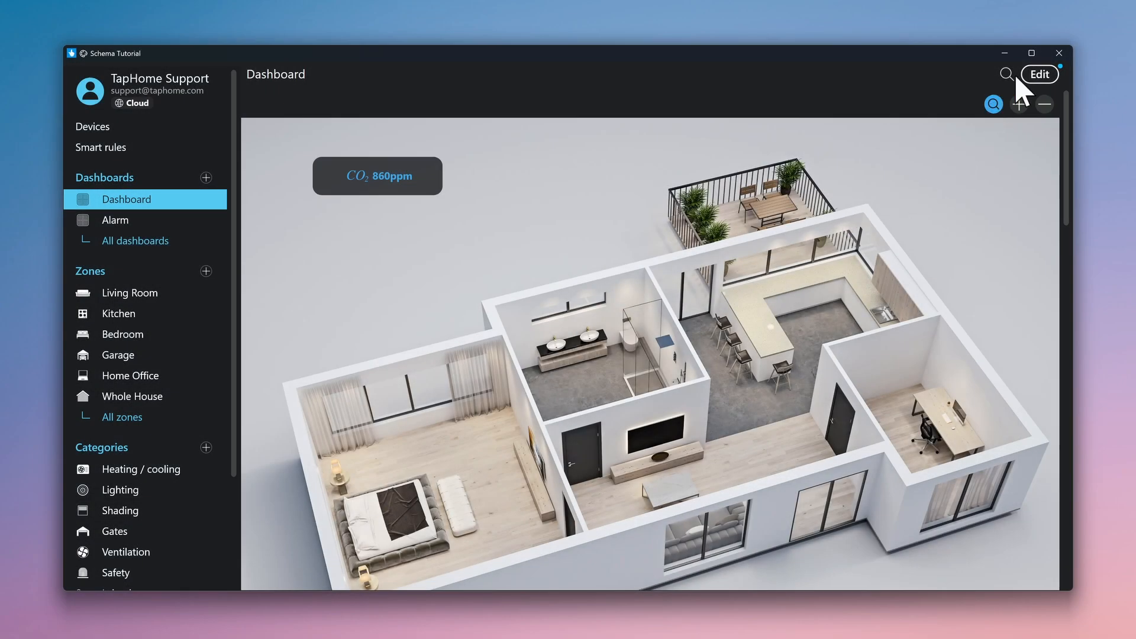
Reopen the scheme for editing and duplicate the CO2 tile twice to form an evenly spaced row of three
{"action": "left_click", "coordinate": [1040, 74]}
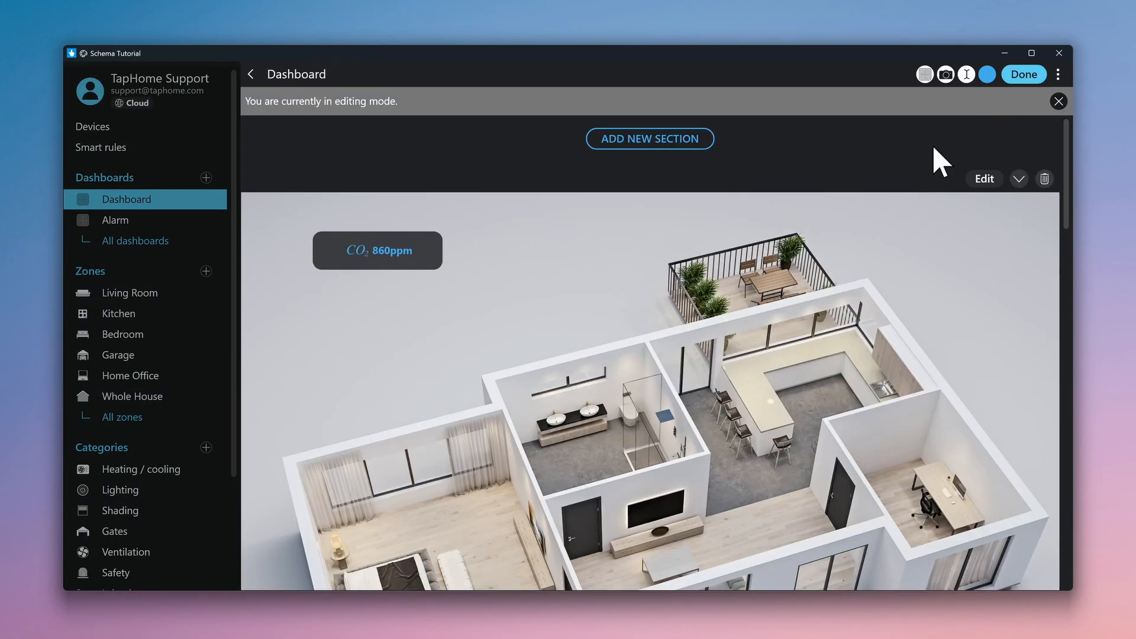
{"action": "left_click", "coordinate": [987, 179]}
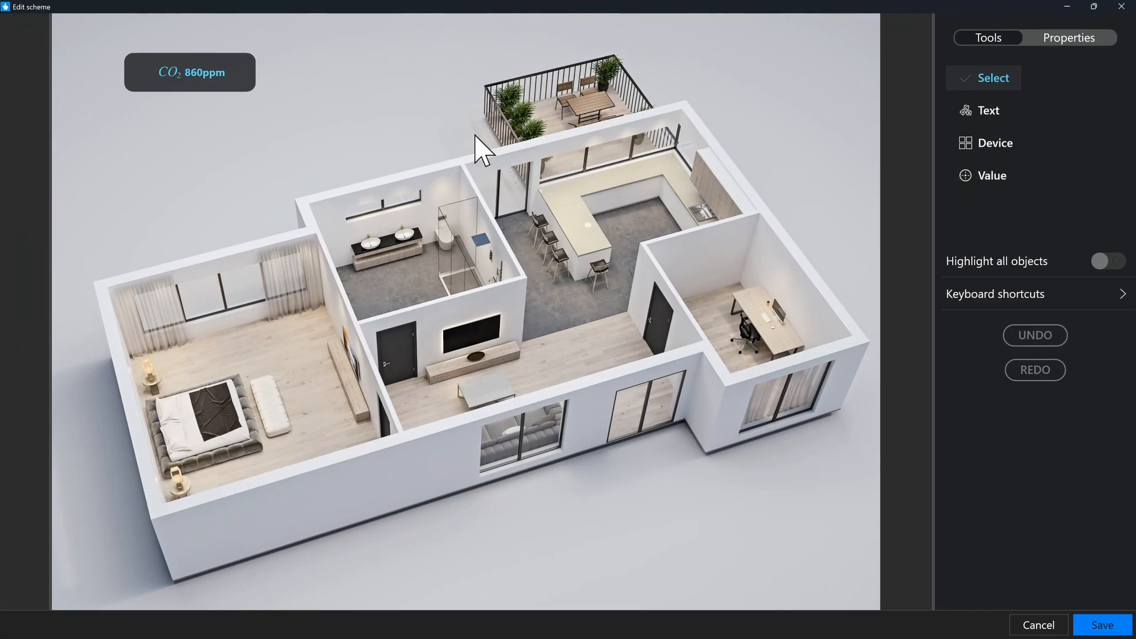
{"action": "left_click", "coordinate": [243, 78]}
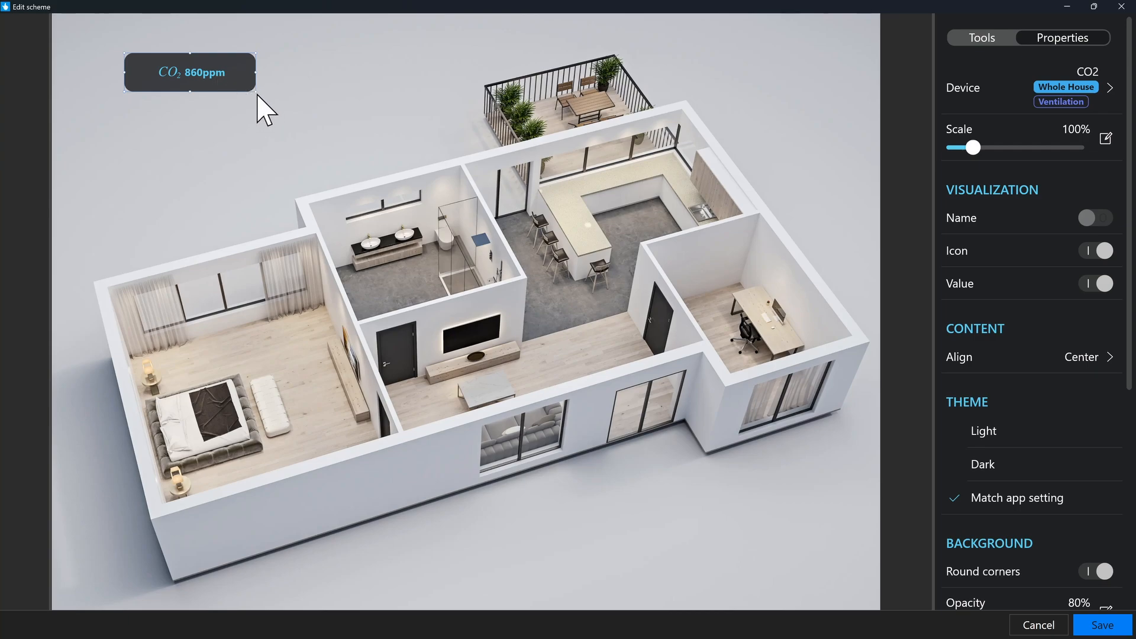
{"action": "key", "text": "ctrl+d"}
{"action": "left_click_drag", "start_coordinate": [259, 95], "coordinate": [501, 83]}
{"action": "key", "text": "ctrl+d"}
Change the middle tile's device to Heating & Cooling
{"action": "double_click", "coordinate": [363, 88]}
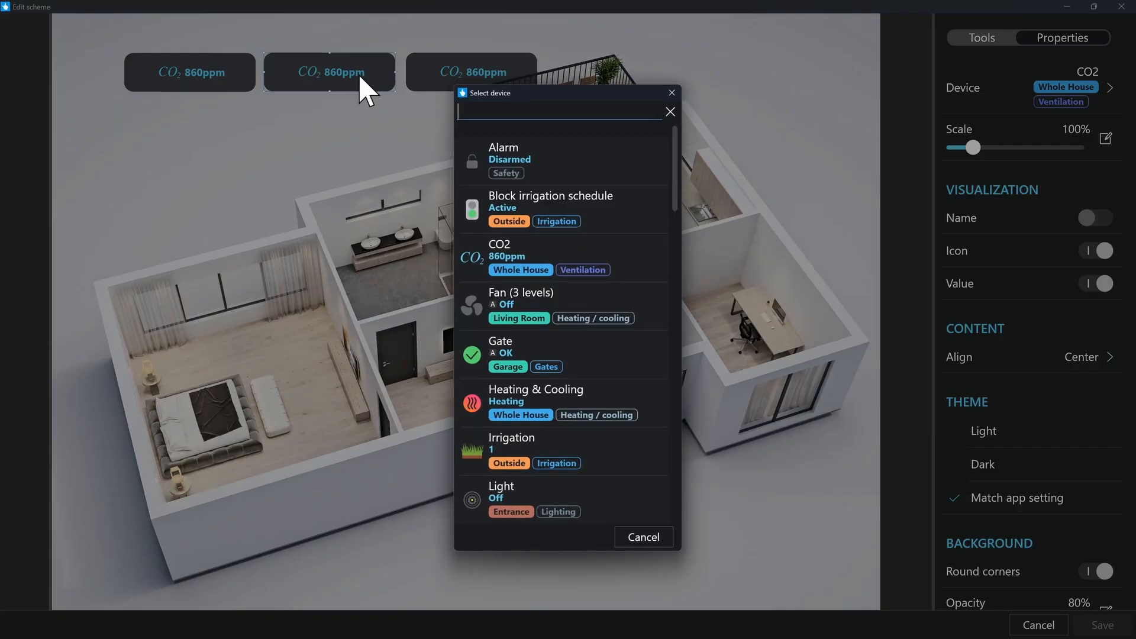
{"action": "type", "text": "he"}
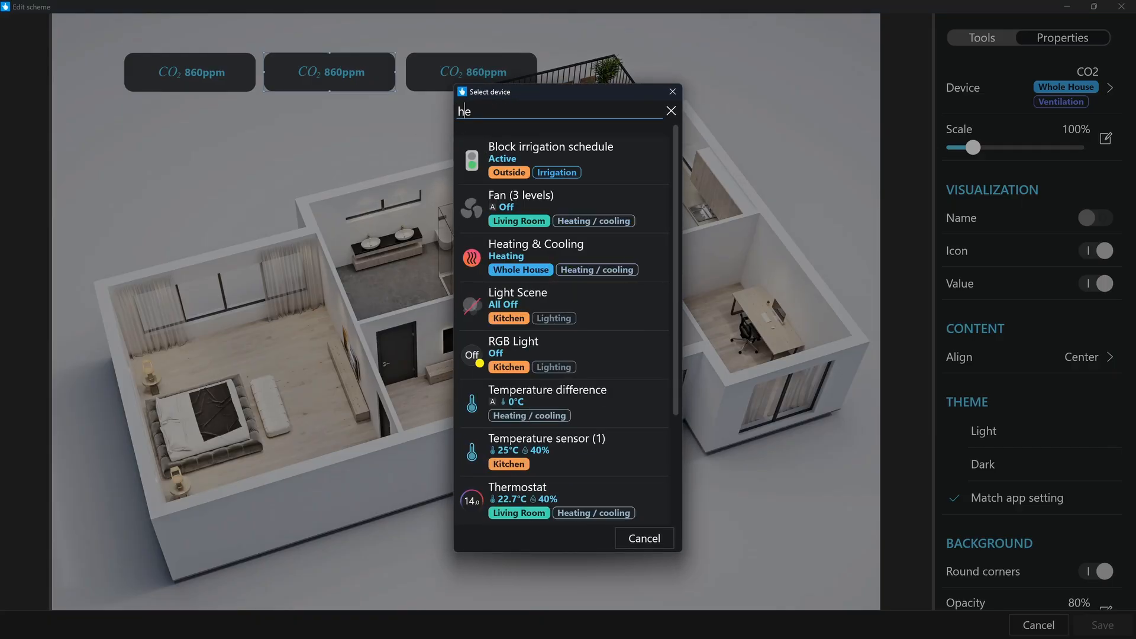
{"action": "type", "text": "at"}
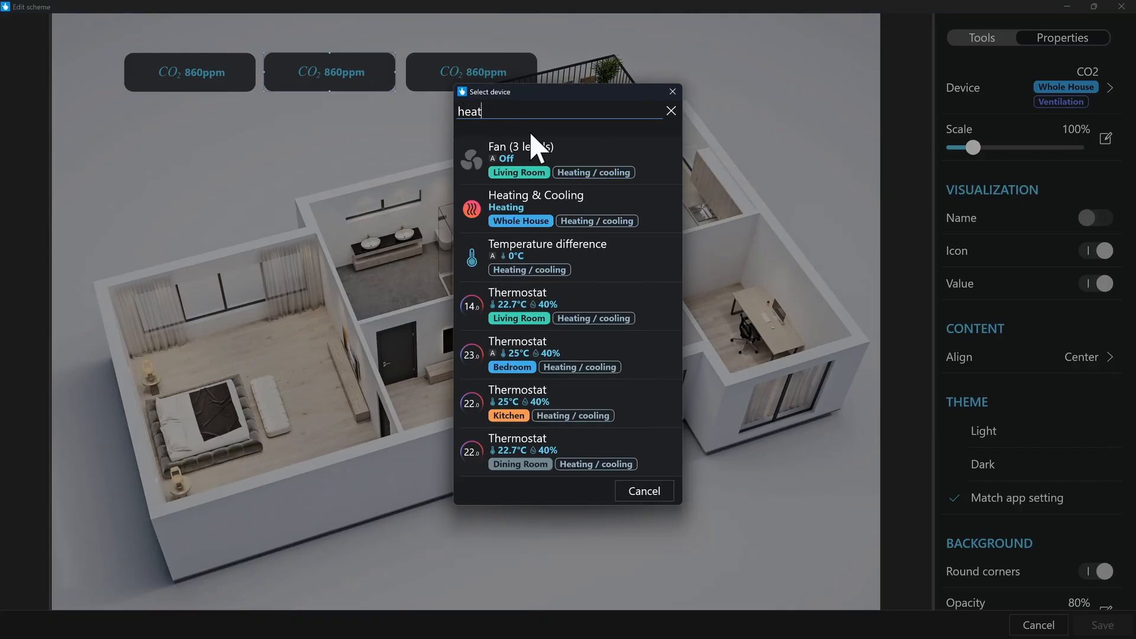
{"action": "left_click", "coordinate": [550, 201]}
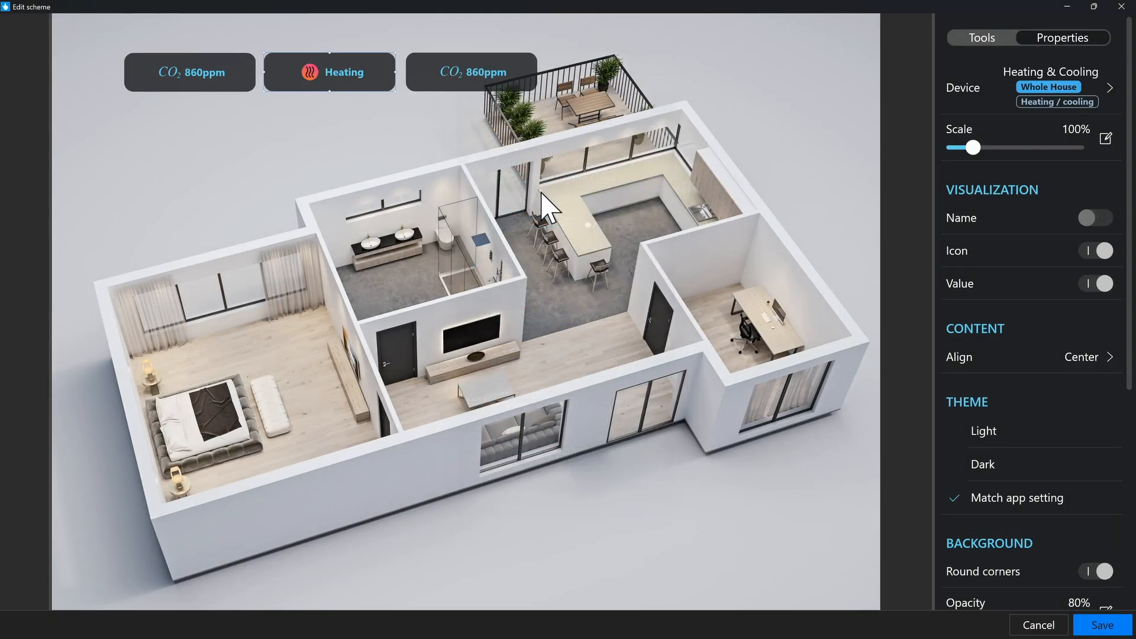
Change the third tile's device to Presence
{"action": "double_click", "coordinate": [468, 77]}
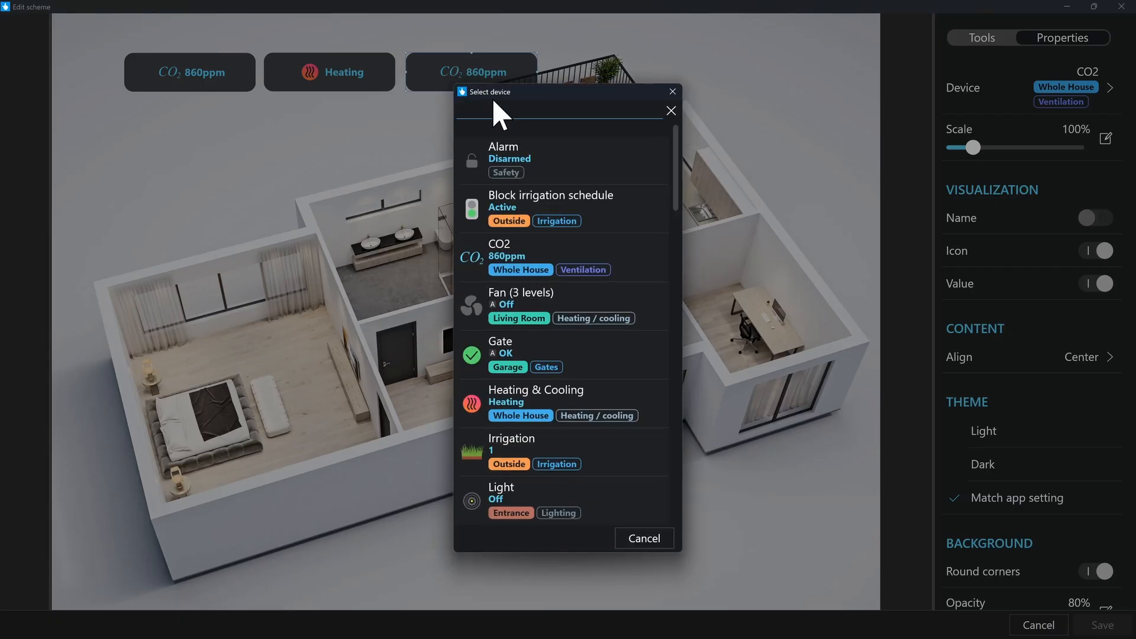
{"action": "type", "text": "prese"}
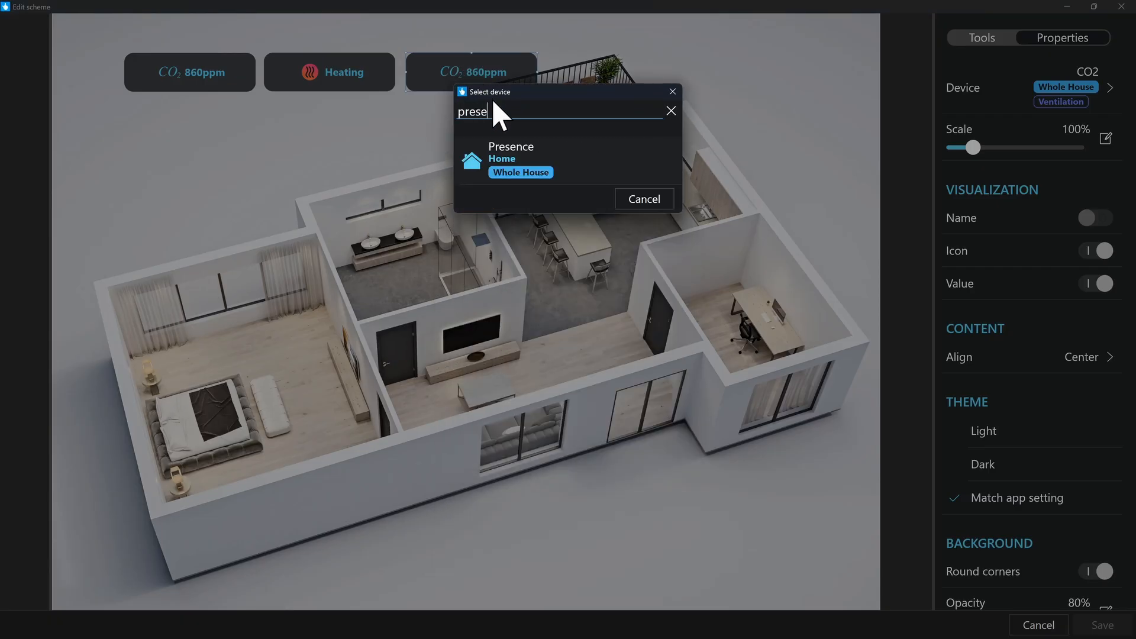
{"action": "left_click", "coordinate": [532, 159]}
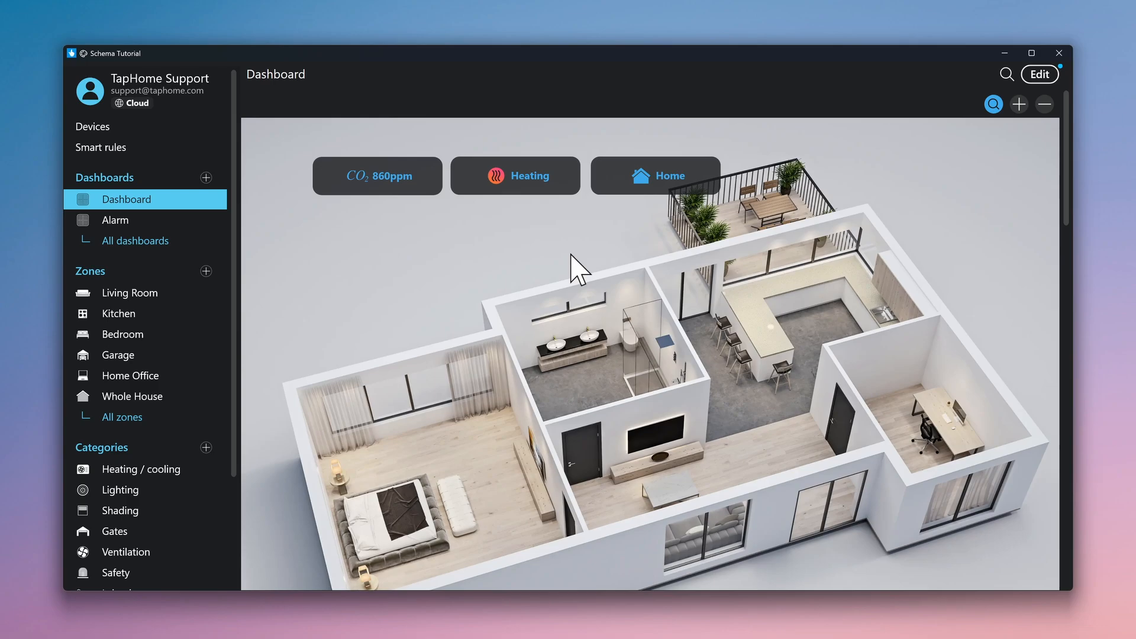
Reopen the scheme for editing and set its dark background image to Floor plan 3D Dark.png
{"action": "left_click", "coordinate": [1039, 74]}
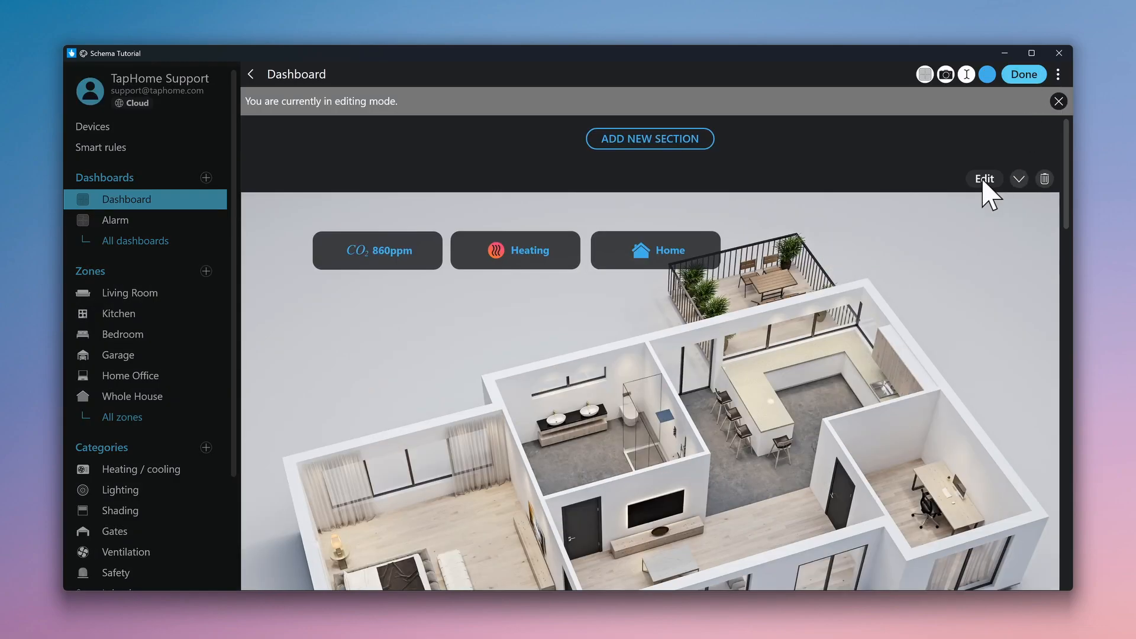
{"action": "left_click", "coordinate": [984, 180]}
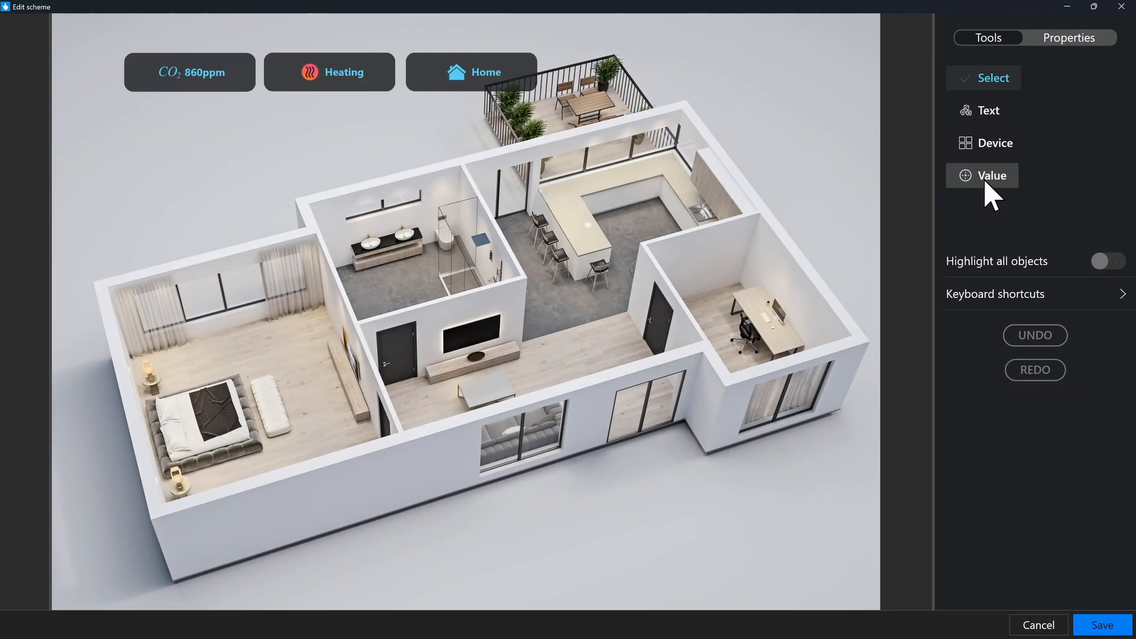
{"action": "left_click", "coordinate": [1070, 40]}
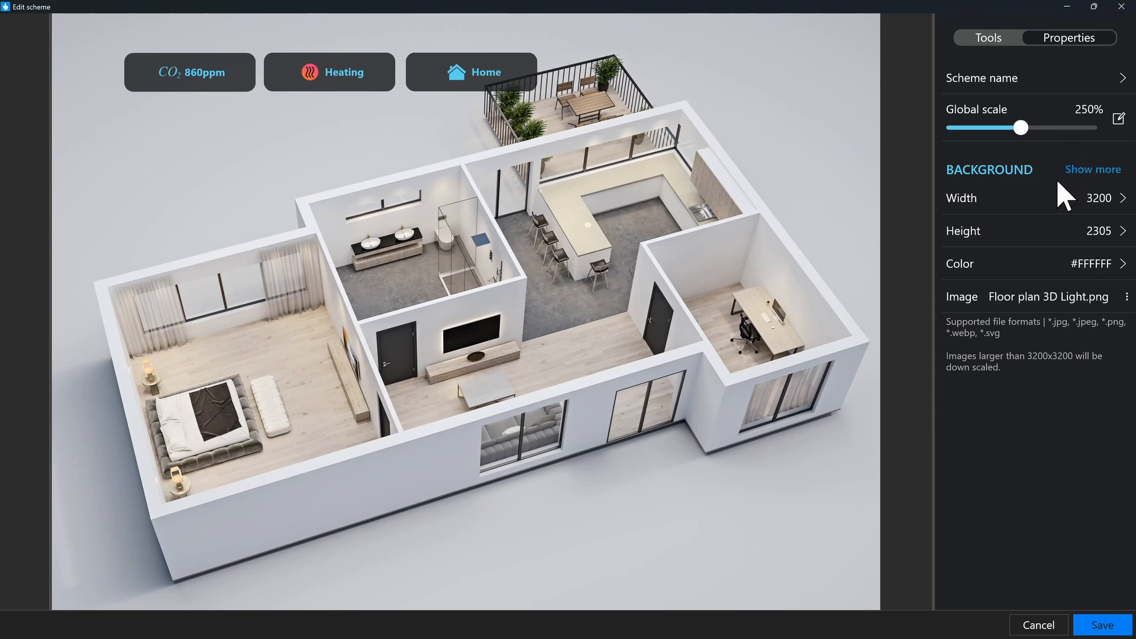
{"action": "left_click", "coordinate": [1092, 169]}
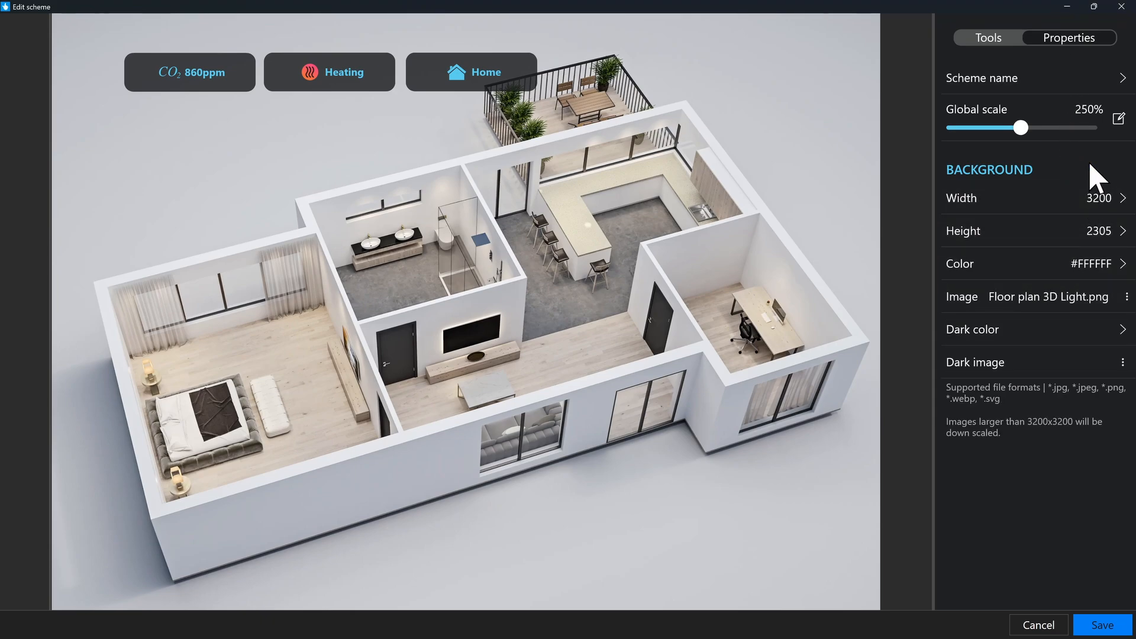
{"action": "left_click", "coordinate": [1029, 363]}
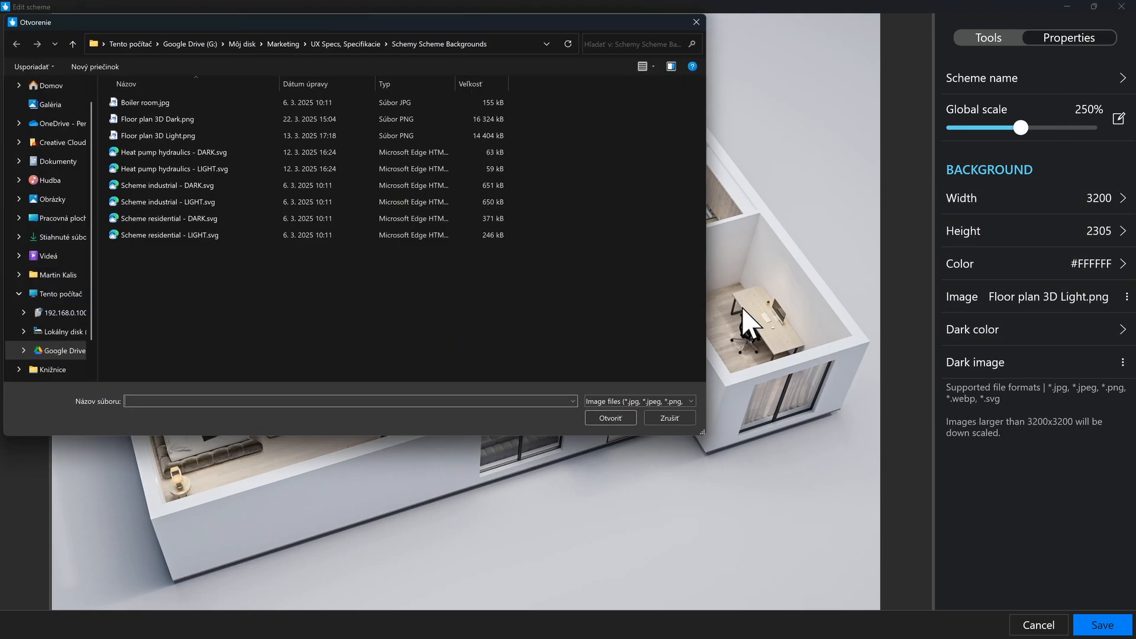
{"action": "double_click", "coordinate": [181, 119]}
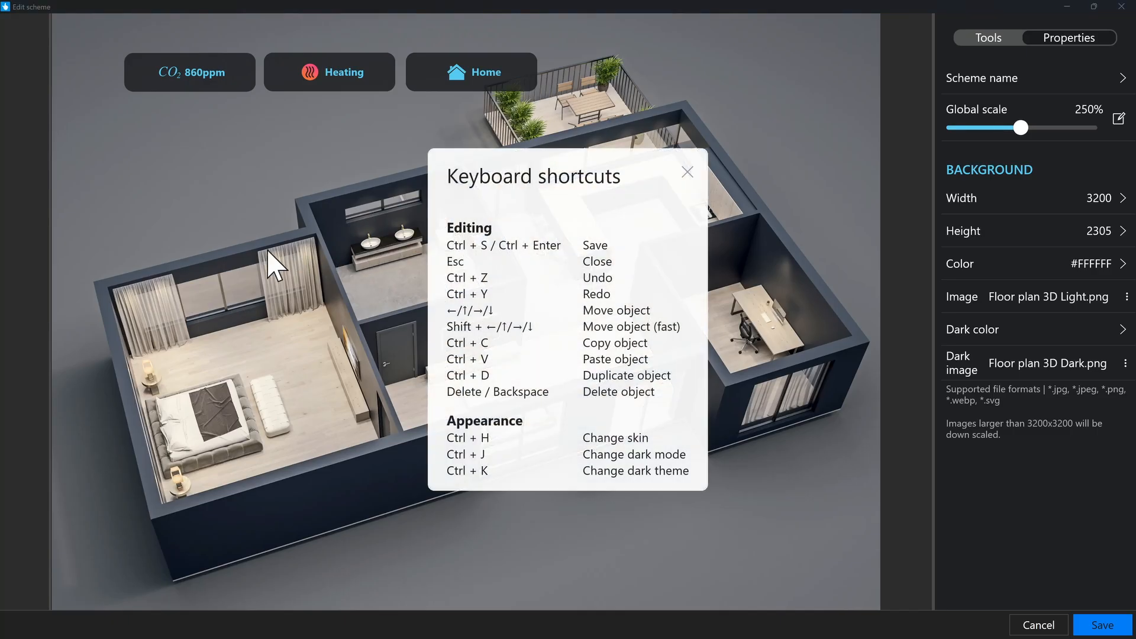
Switch between light and dark mode to compare both backgrounds in the editor and on the dashboard, saving the scheme in between
{"action": "key", "text": "ctrl+j"}
{"action": "key", "text": "ctrl+j"}
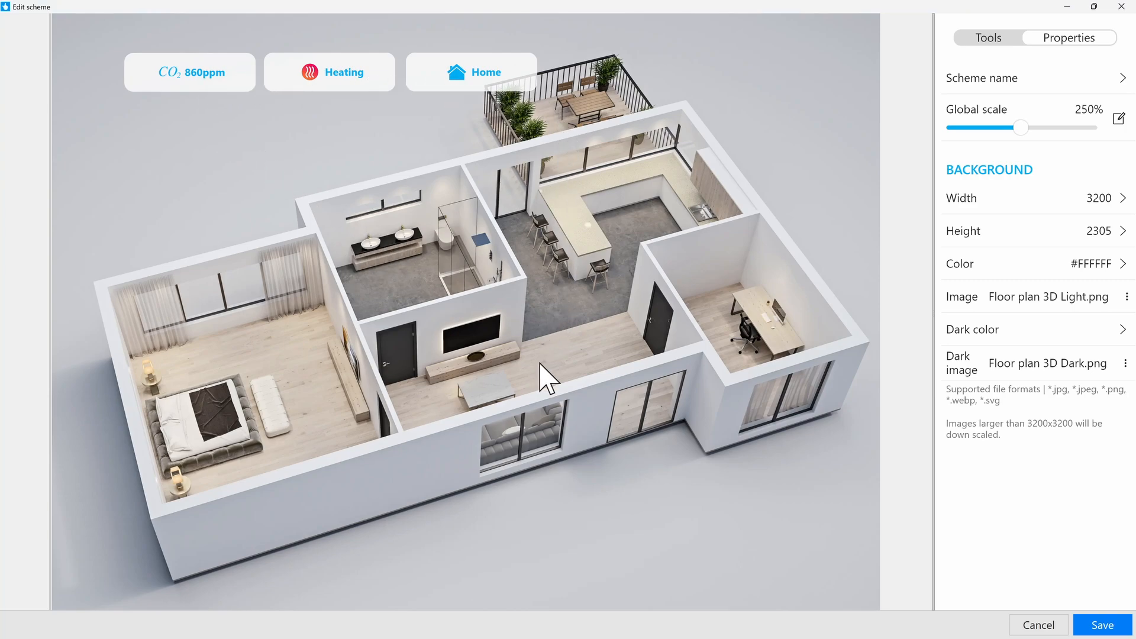
{"action": "key", "text": "ctrl+j"}
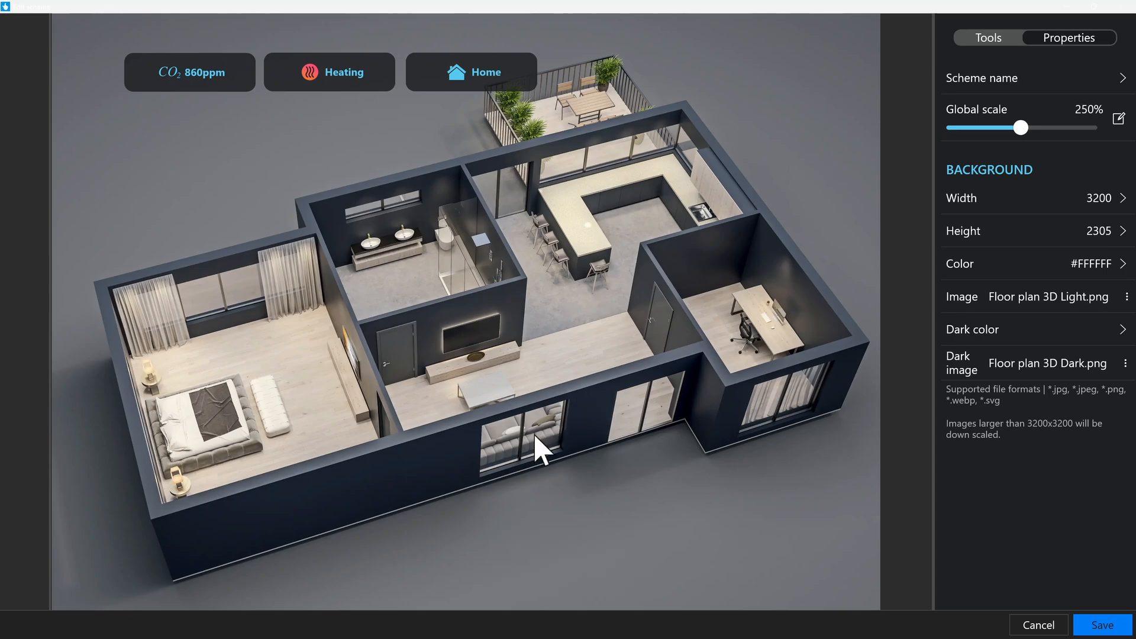
{"action": "left_click", "coordinate": [1090, 630]}
{"action": "key", "text": "ctrl+j"}
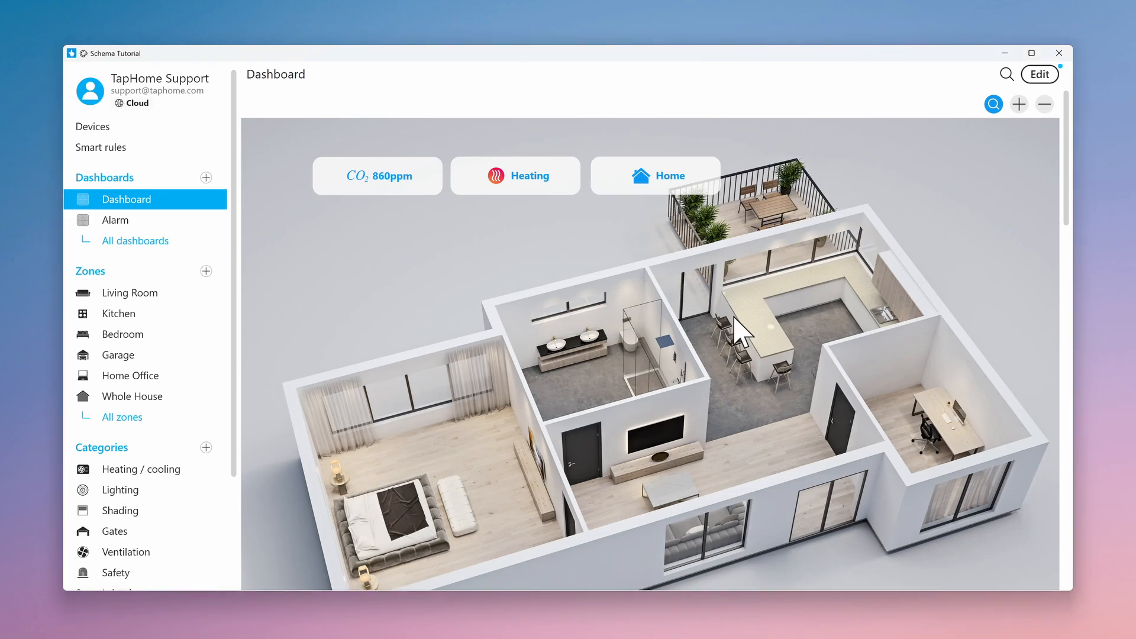
{"action": "key", "text": "ctrl+j"}
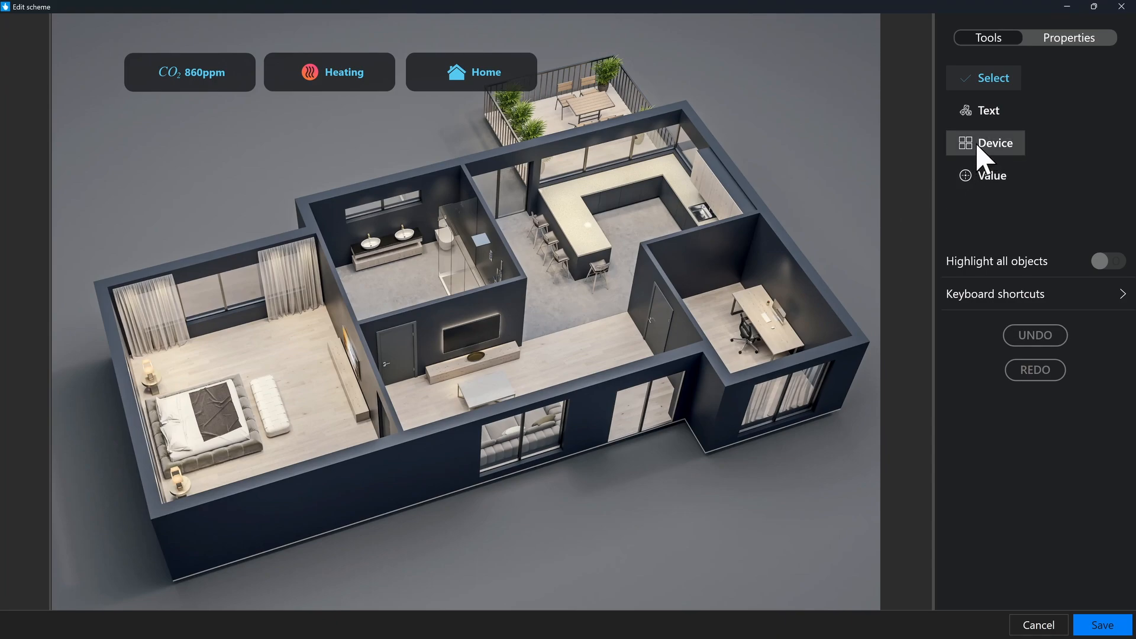
Add a text label reading "Outdoor temperature" below the CO2 tile in the scheme
{"action": "left_click", "coordinate": [985, 113]}
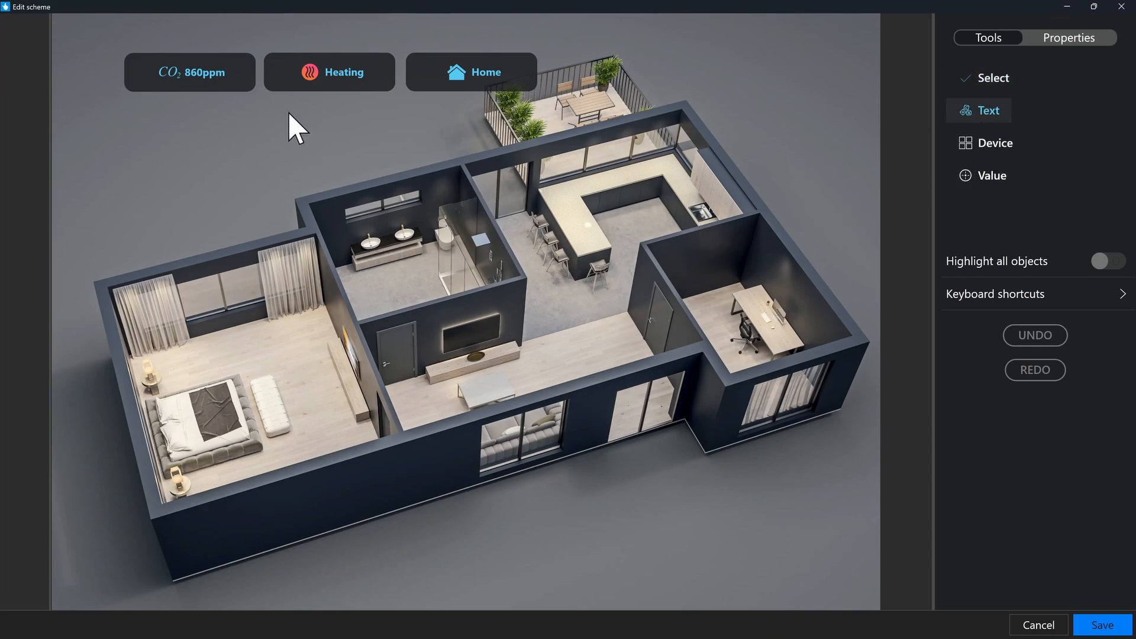
{"action": "left_click", "coordinate": [146, 117]}
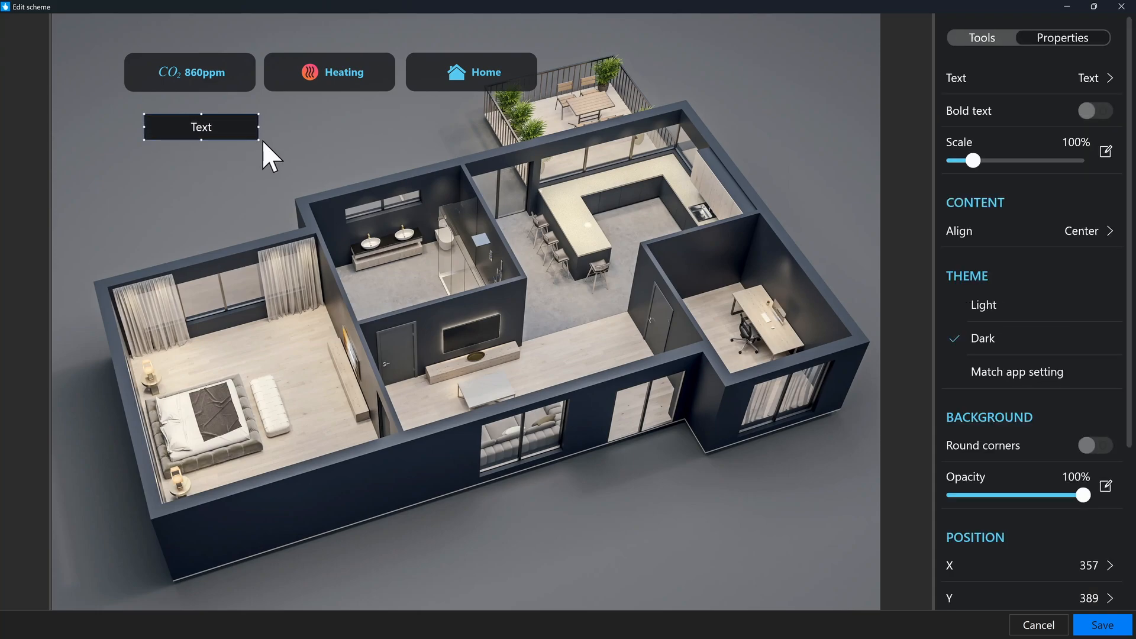
{"action": "double_click", "coordinate": [209, 133]}
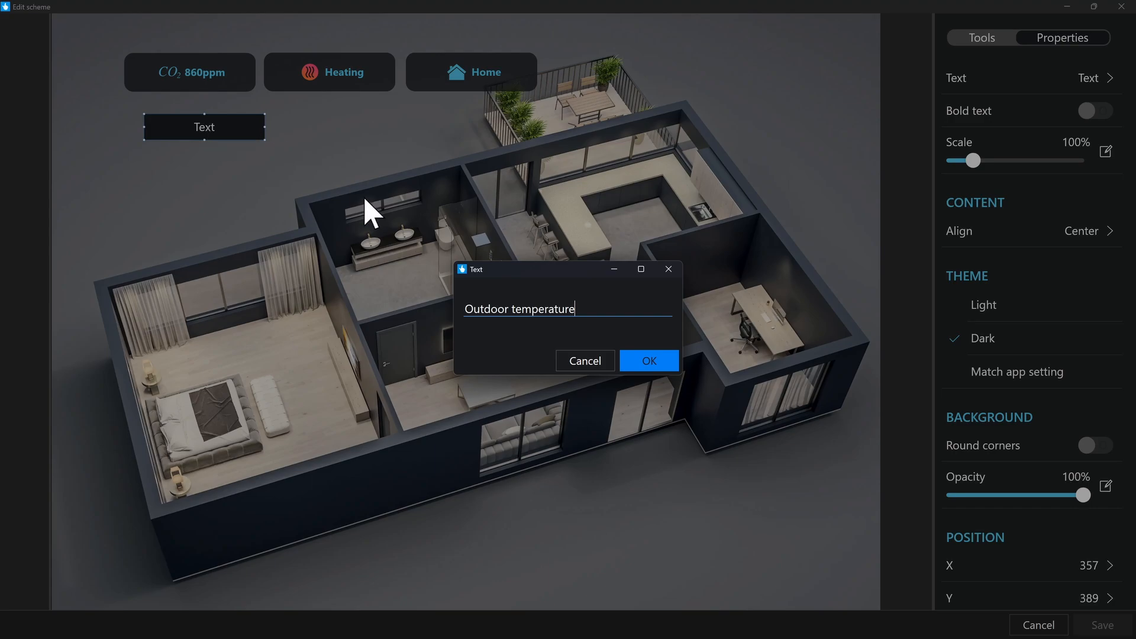
{"action": "left_click", "coordinate": [648, 361]}
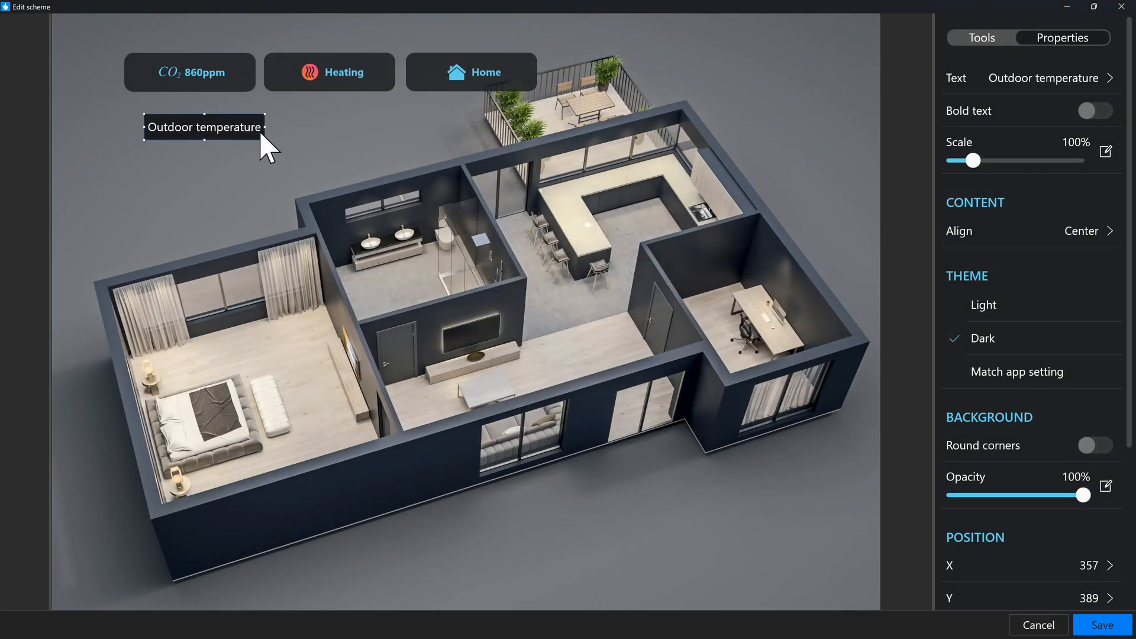
Widen the label, match its theme to the app setting, and style it with 120% scale, bold text and 0% background opacity
{"action": "left_click_drag", "start_coordinate": [263, 126], "coordinate": [311, 130]}
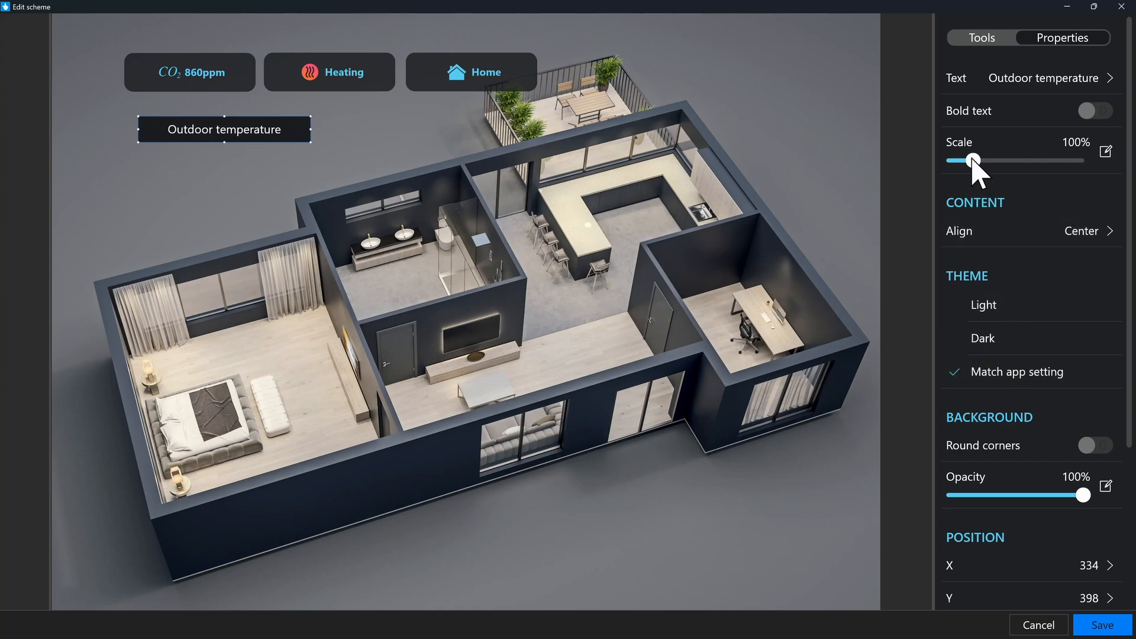
{"action": "left_click_drag", "start_coordinate": [974, 161], "coordinate": [978, 159]}
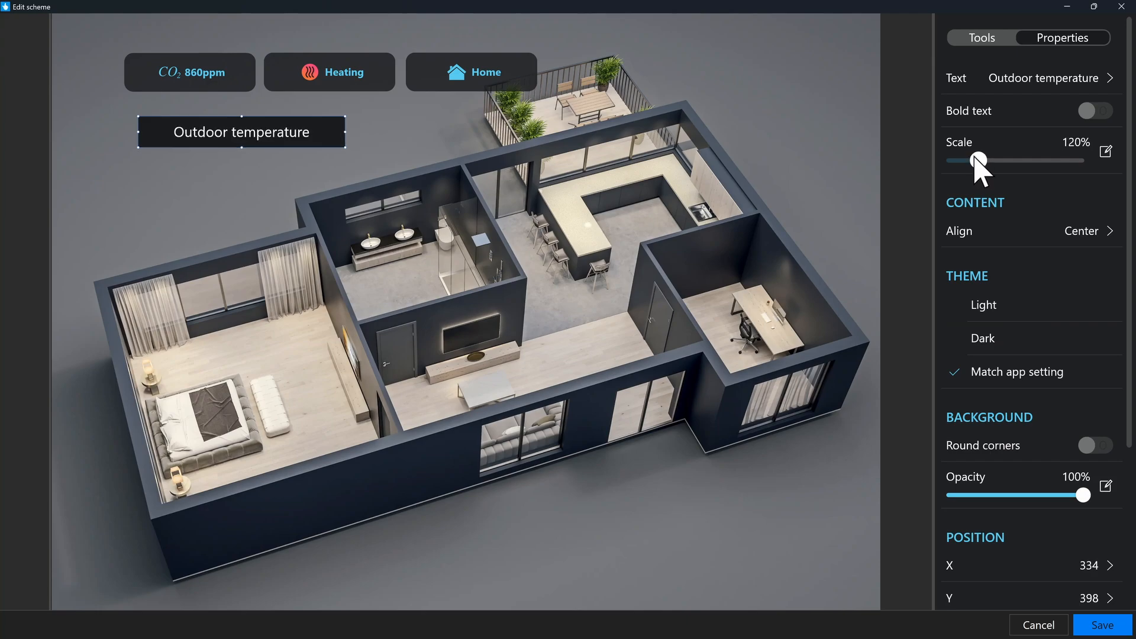
{"action": "left_click", "coordinate": [1093, 111]}
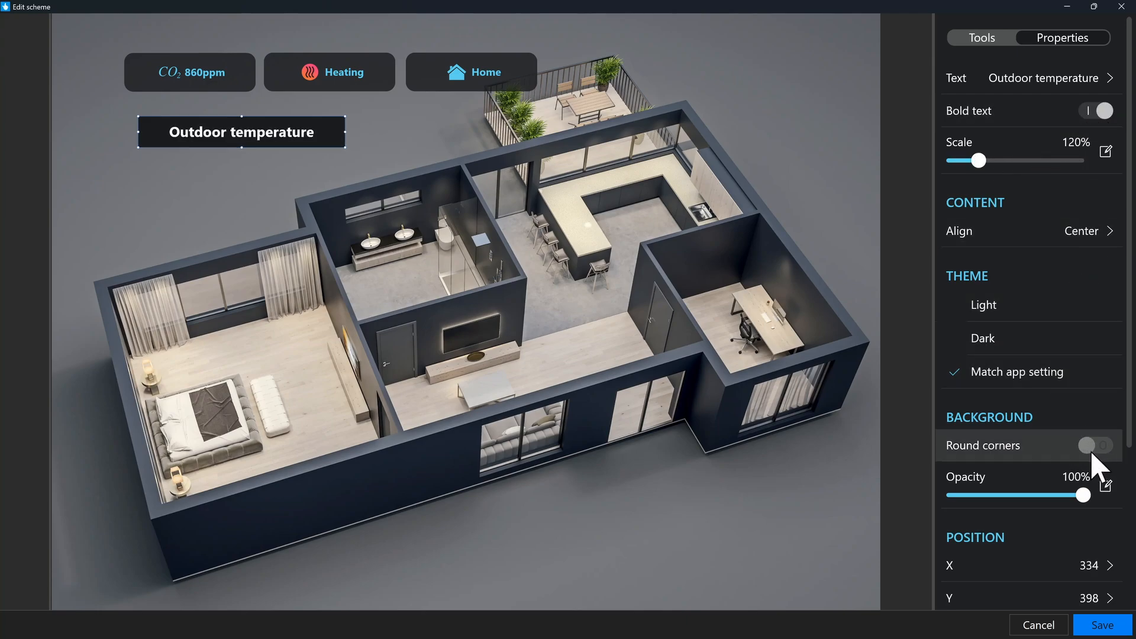
{"action": "left_click_drag", "start_coordinate": [1083, 496], "coordinate": [882, 513]}
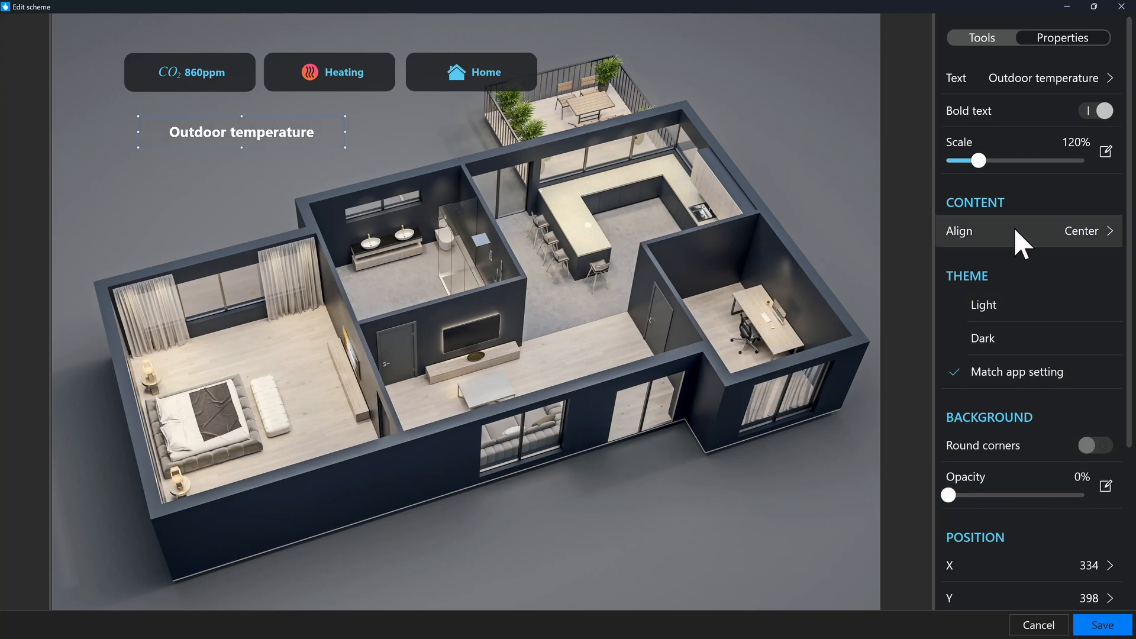
Left-align the label's text and move it just below the CO2 tile, to about X 297, Y 344
{"action": "left_click", "coordinate": [970, 237]}
{"action": "left_click", "coordinate": [589, 282]}
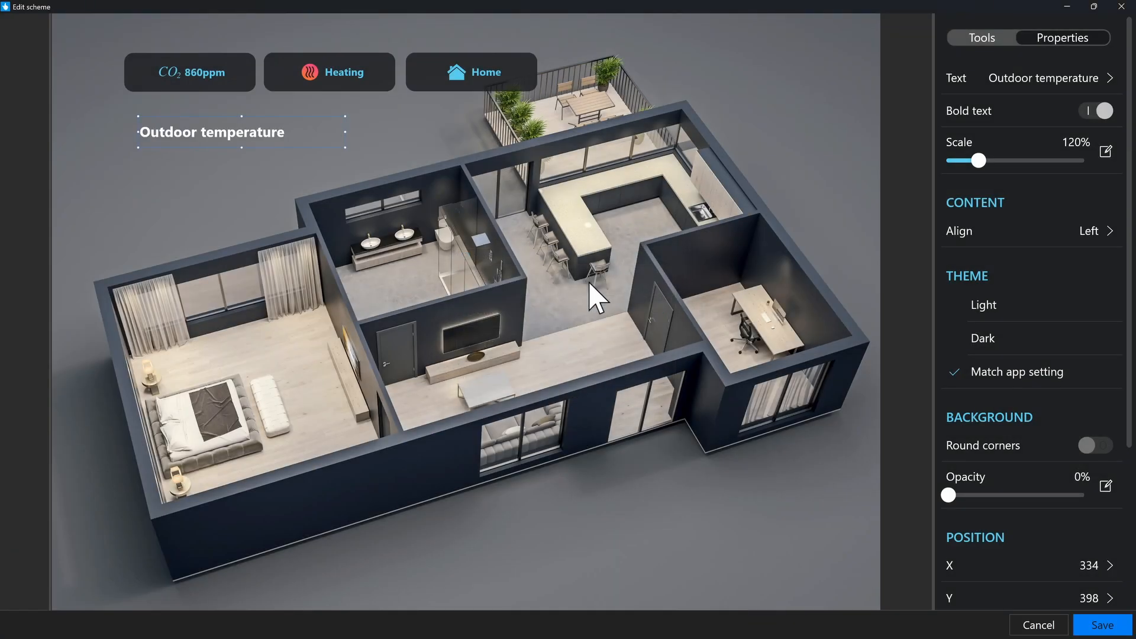
{"action": "left_click_drag", "start_coordinate": [272, 135], "coordinate": [264, 122]}
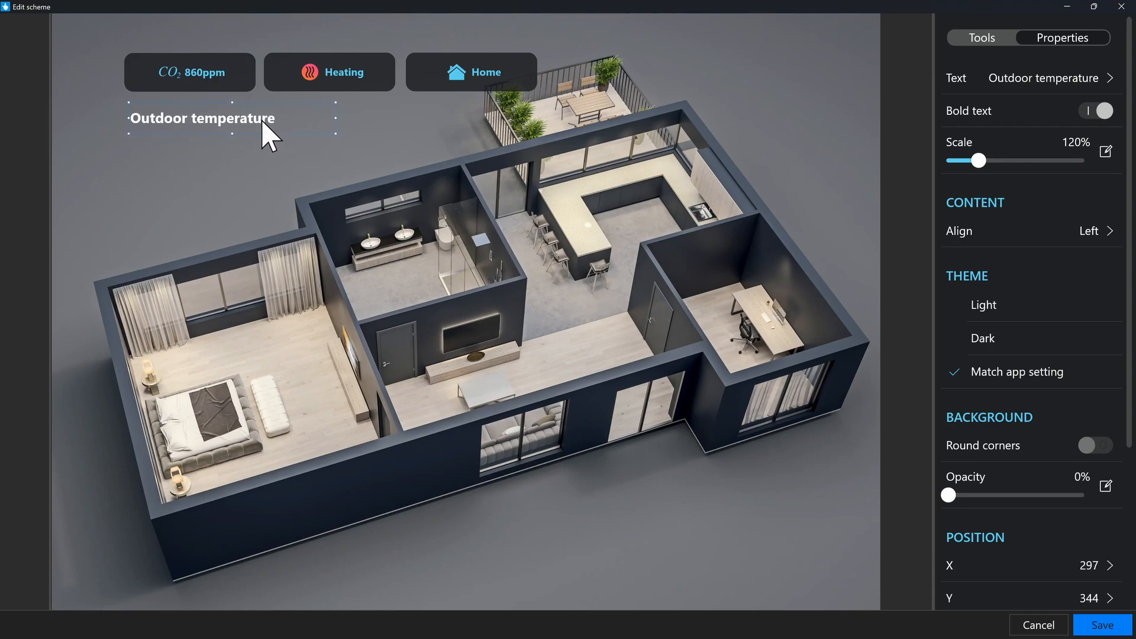
Add a value object below the label and assign the Outdoor temperature device to it
{"action": "left_click", "coordinate": [984, 37]}
{"action": "left_click", "coordinate": [986, 187]}
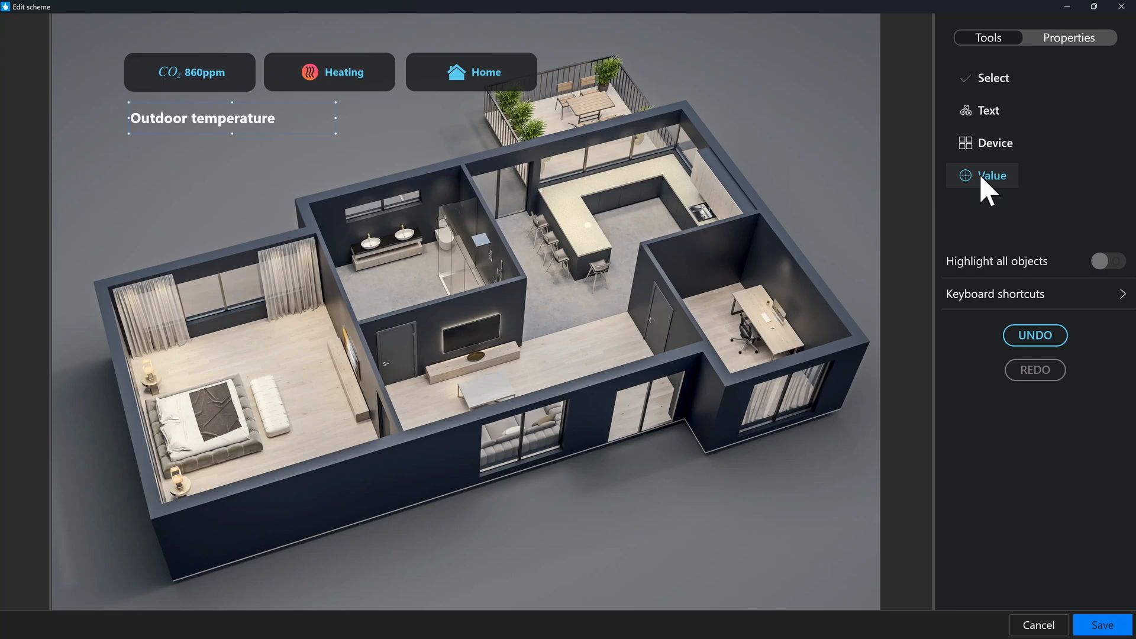
{"action": "left_click", "coordinate": [234, 148]}
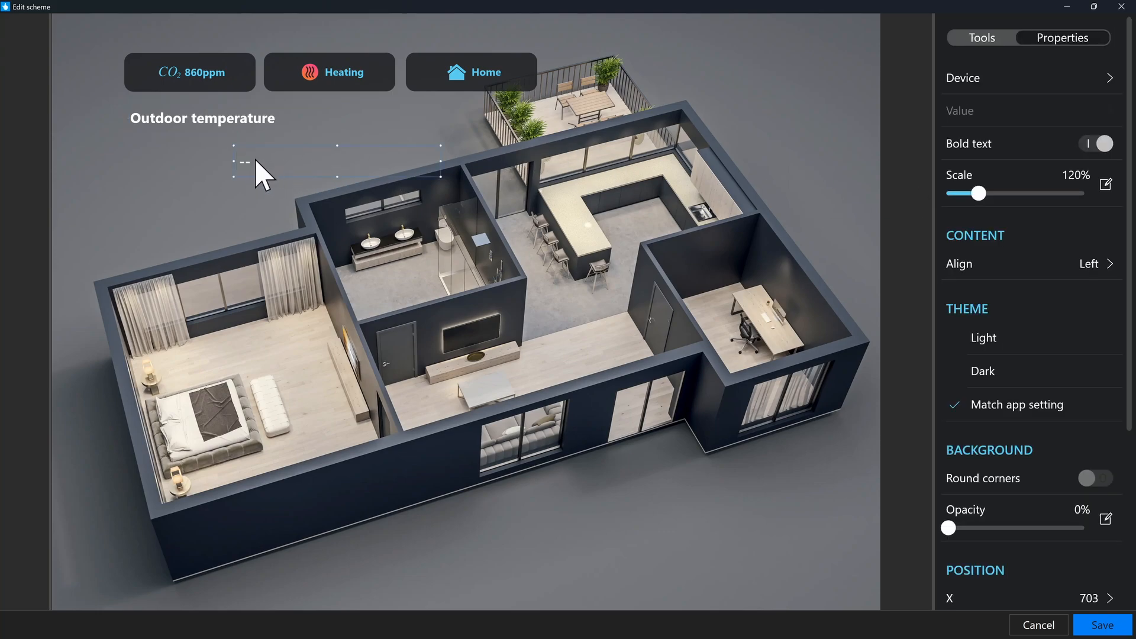
{"action": "double_click", "coordinate": [256, 161]}
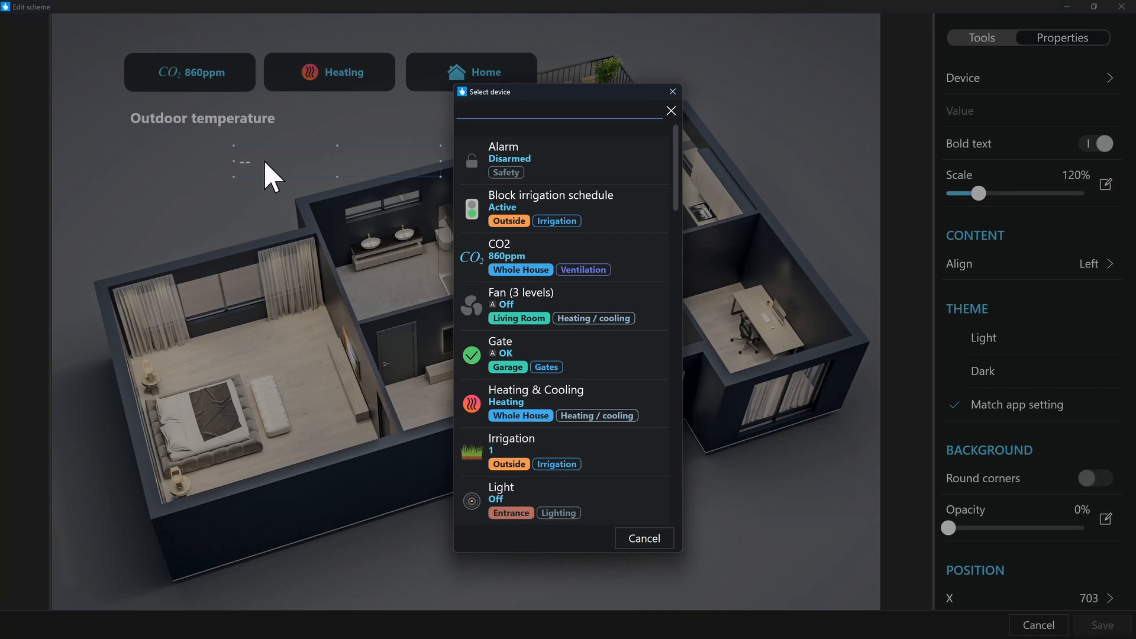
{"action": "type", "text": "out"}
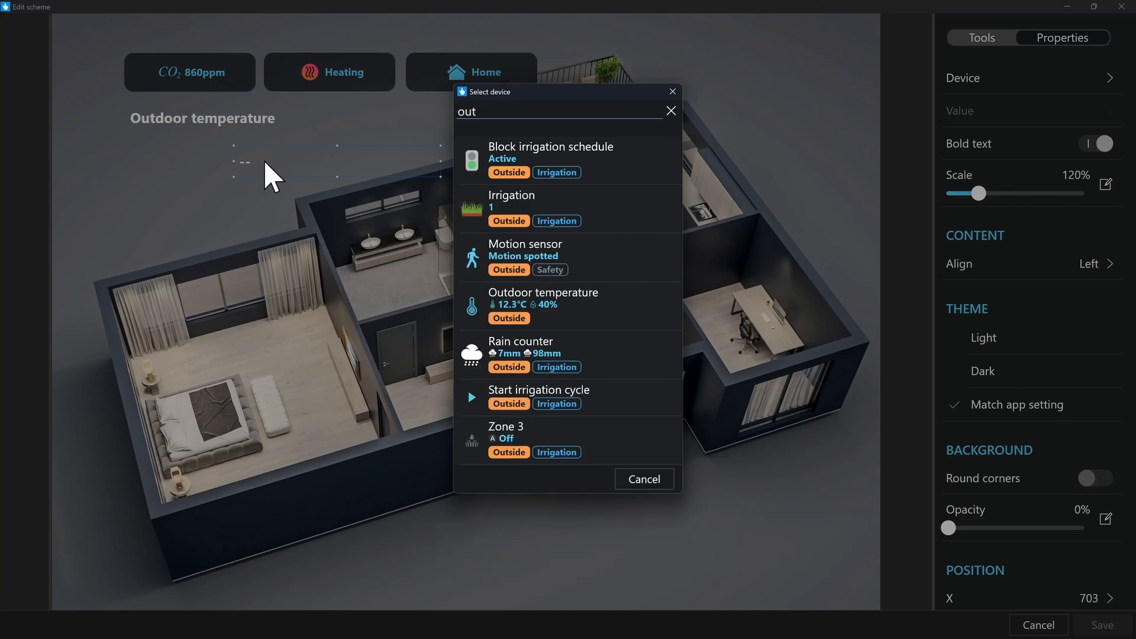
{"action": "type", "text": "d"}
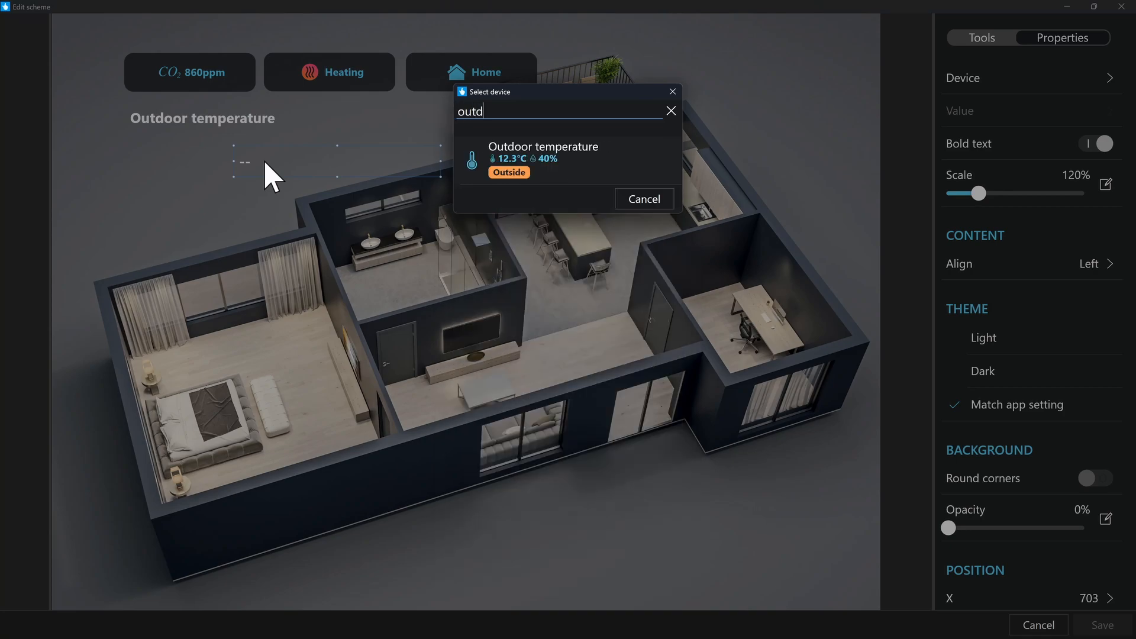
{"action": "left_click", "coordinate": [535, 155]}
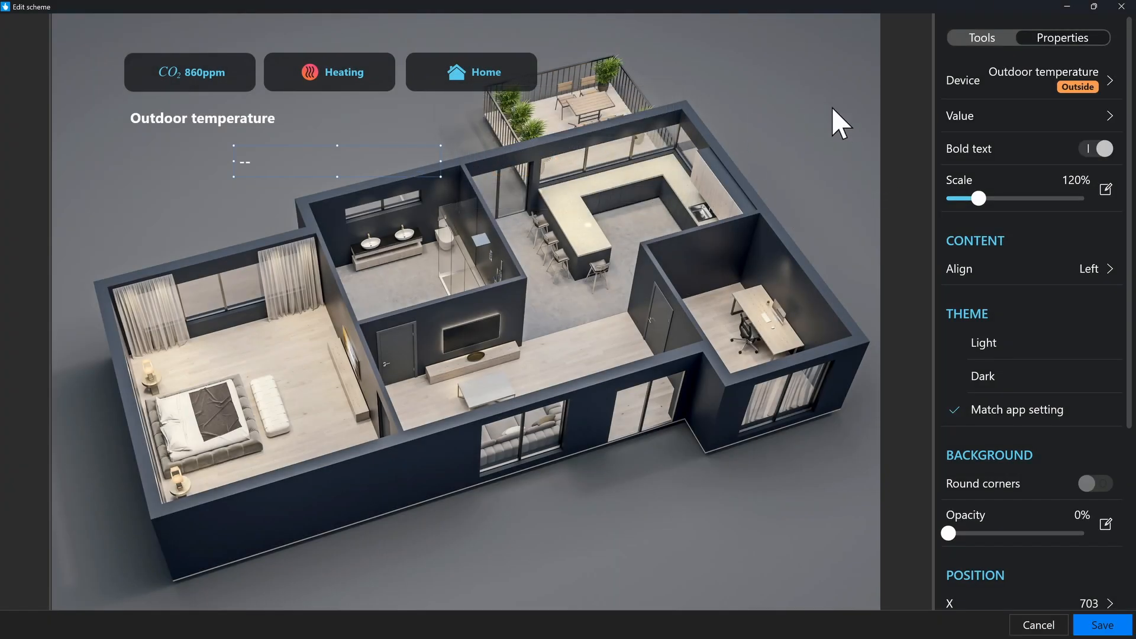
Set the value object to Temperature Minimum by days, narrow it, turn off bold text and place it directly beneath the label
{"action": "left_click", "coordinate": [1051, 119]}
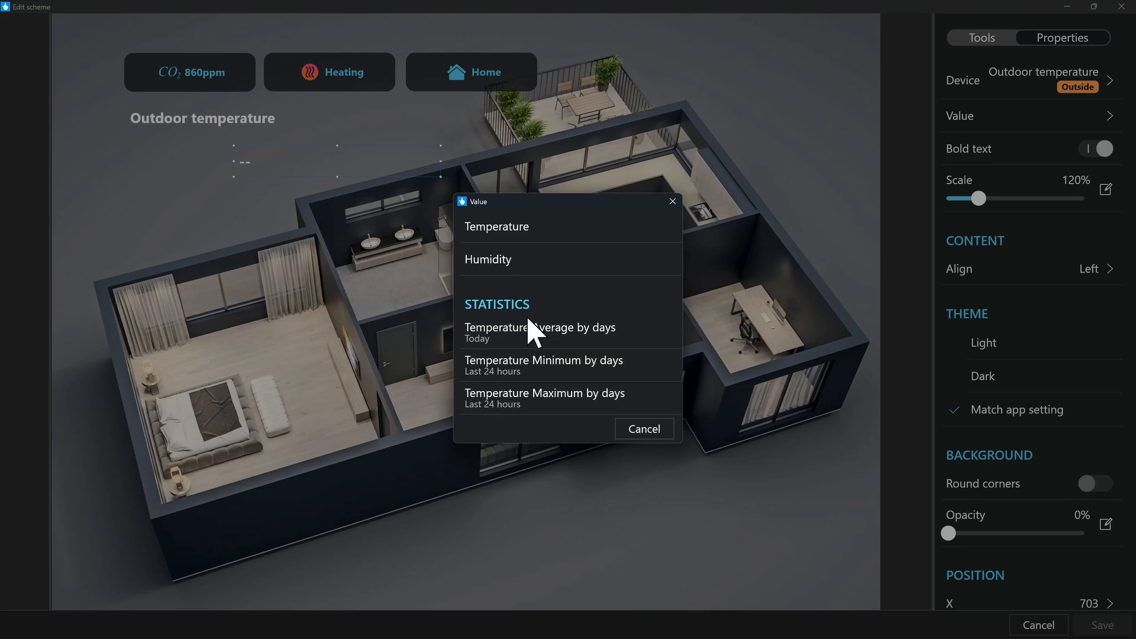
{"action": "left_click", "coordinate": [553, 364]}
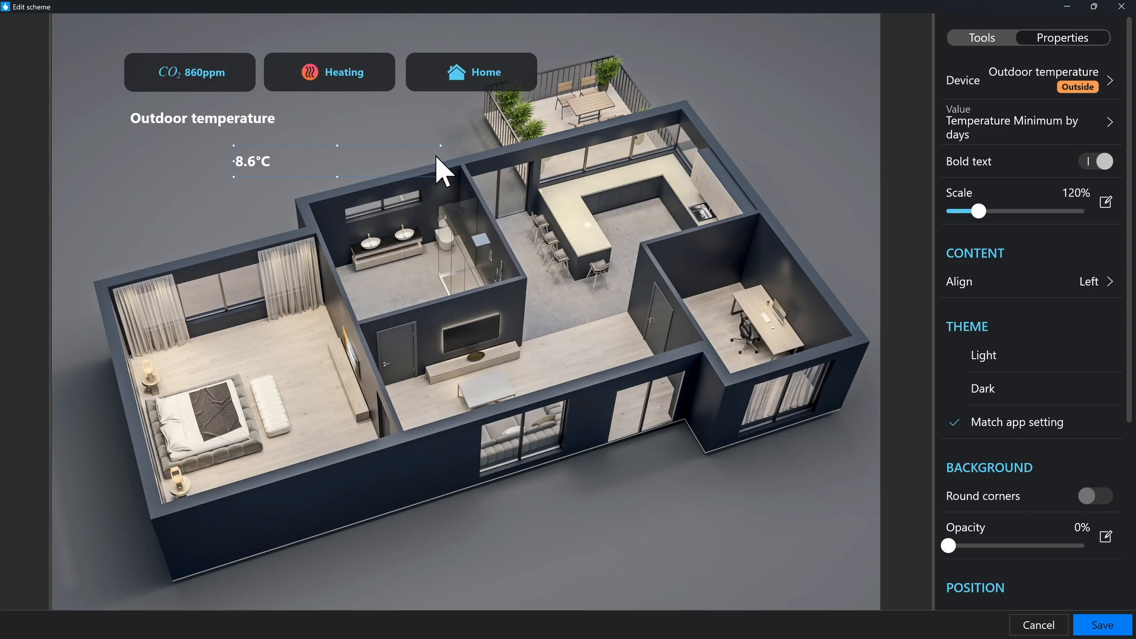
{"action": "left_click_drag", "start_coordinate": [439, 161], "coordinate": [278, 139]}
{"action": "left_click", "coordinate": [1096, 161]}
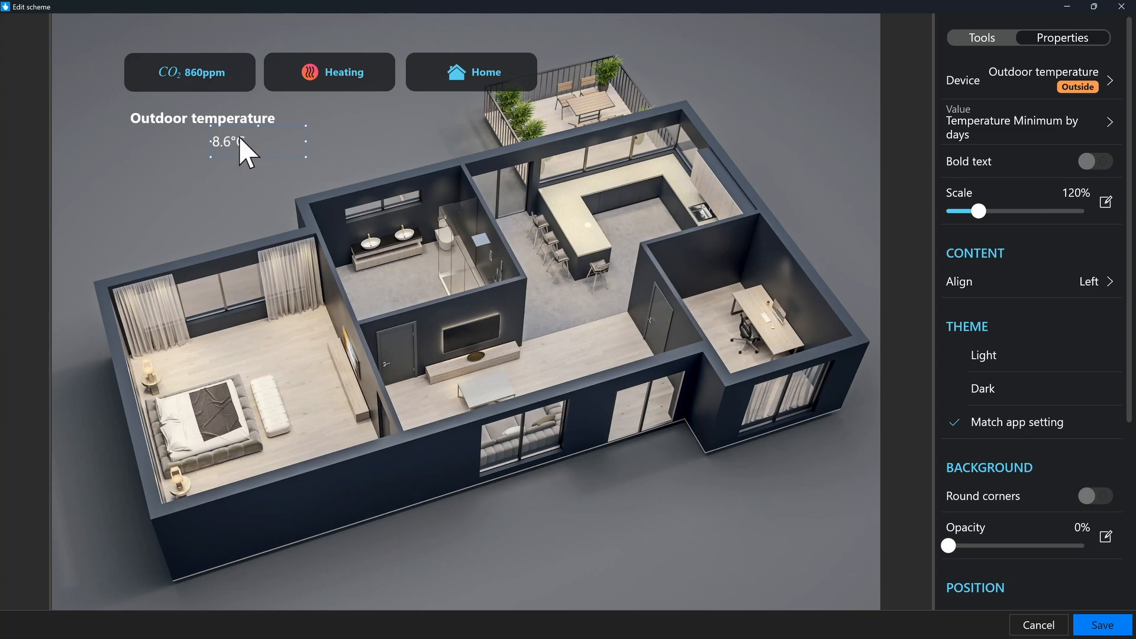
Duplicate the minimum temperature value, place the copy directly beneath it and set it to Temperature Maximum by days
{"action": "key", "text": "ctrl+d"}
{"action": "left_click_drag", "start_coordinate": [272, 167], "coordinate": [238, 165]}
{"action": "left_click", "coordinate": [1005, 126]}
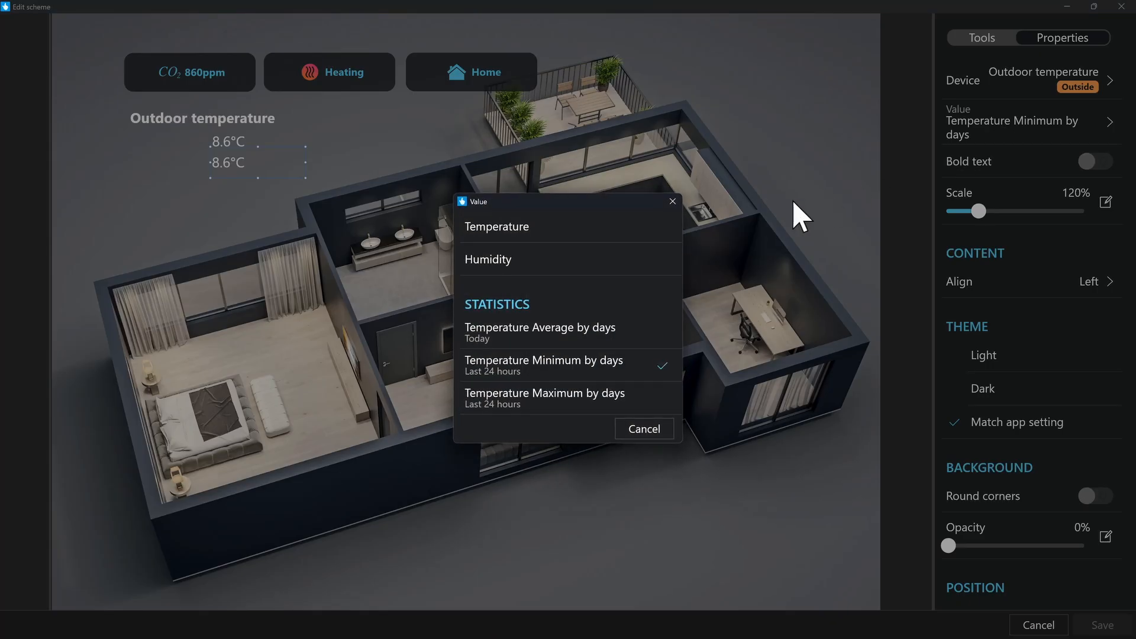
{"action": "left_click", "coordinate": [567, 392]}
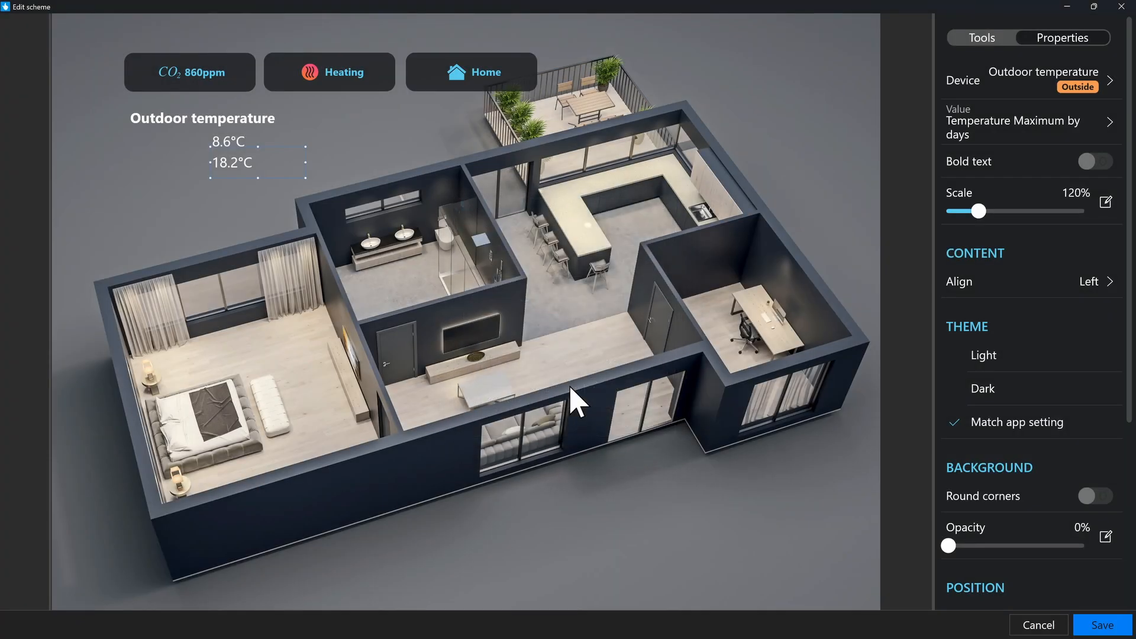
Duplicate the Outdoor temperature label, place and narrow the copy in the empty area beneath the temperature values, and change its text to Min
{"action": "left_click", "coordinate": [227, 123]}
{"action": "key", "text": "ctrl+d"}
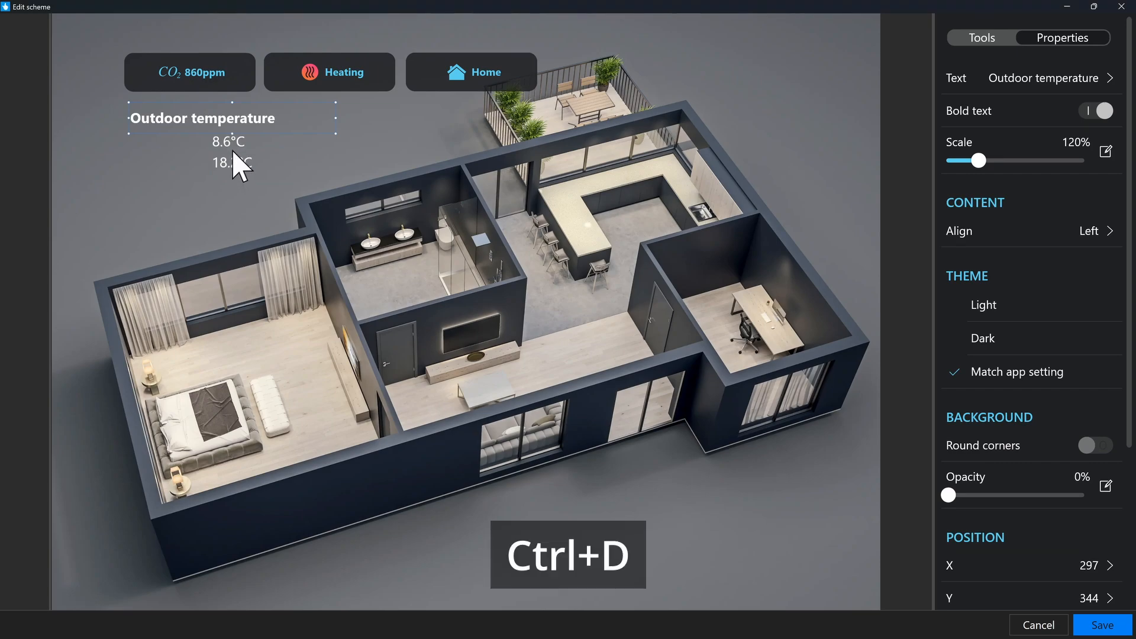
{"action": "left_click_drag", "start_coordinate": [283, 138], "coordinate": [209, 220]}
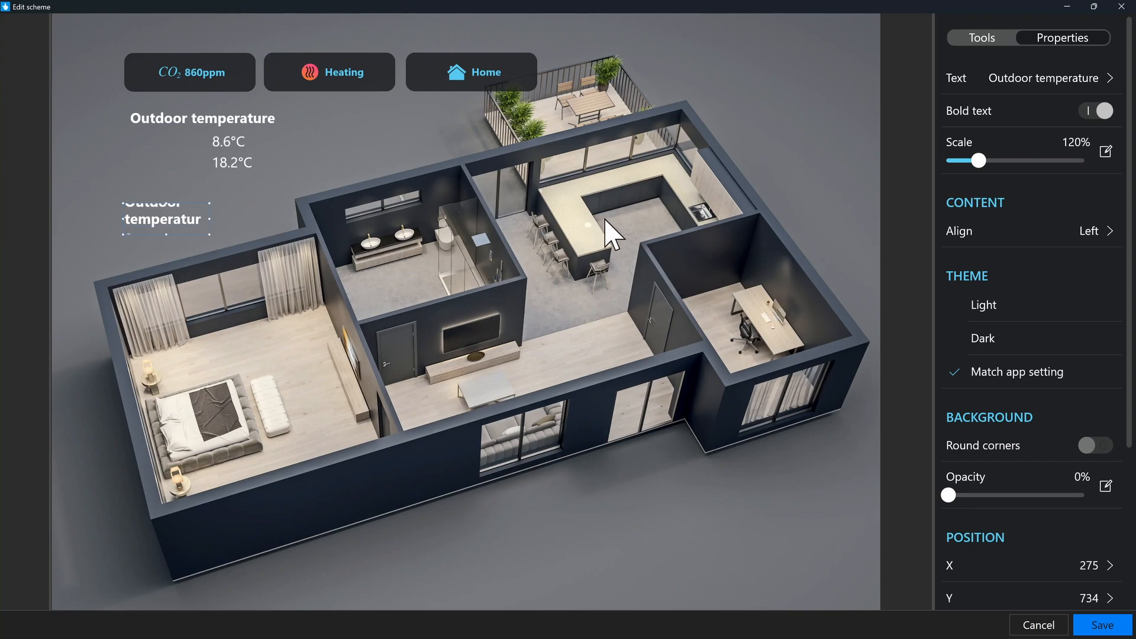
{"action": "double_click", "coordinate": [165, 214]}
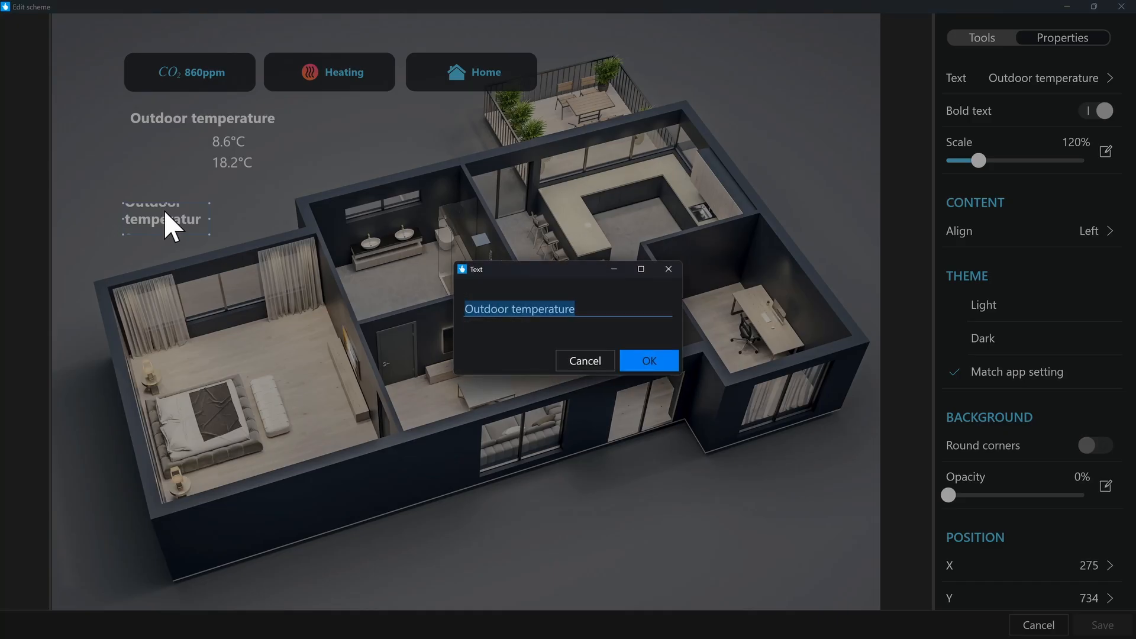
{"action": "type", "text": "Min"}
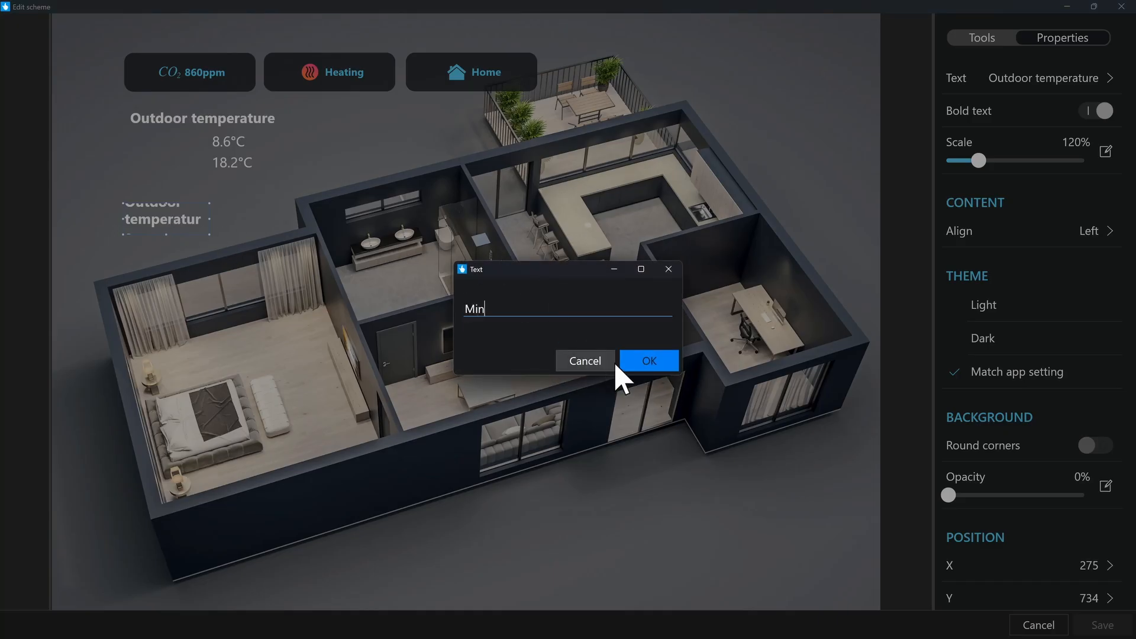
{"action": "left_click", "coordinate": [649, 361]}
Right-align the Min label, set its scale to 110%, turn off bold text and place it directly beside the minimum temperature value
{"action": "left_click", "coordinate": [1030, 248]}
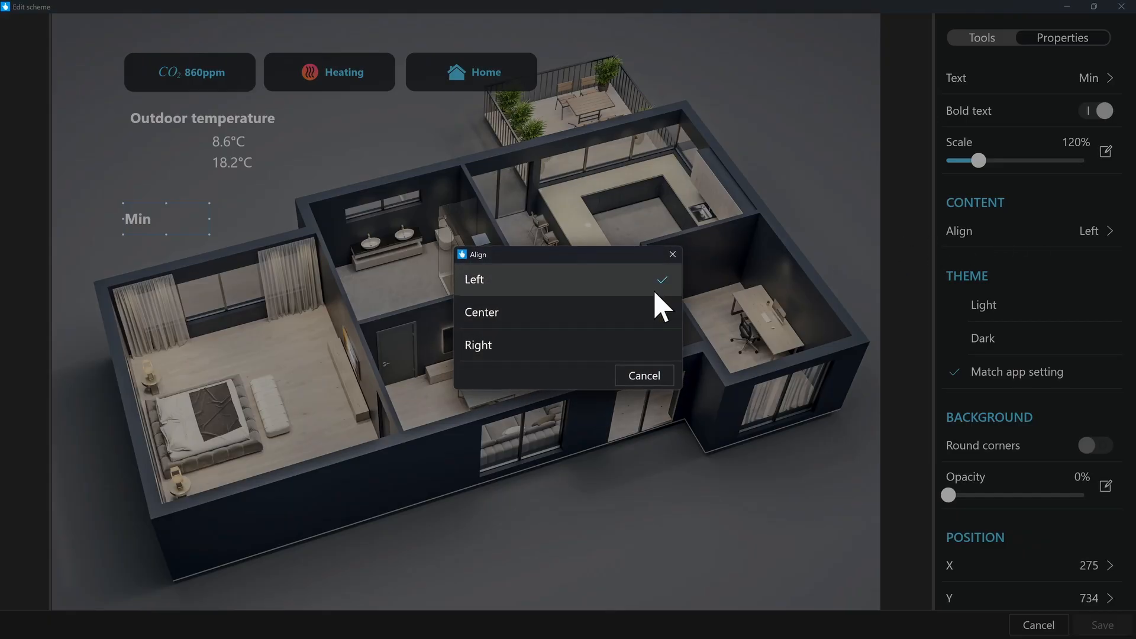
{"action": "left_click", "coordinate": [626, 342]}
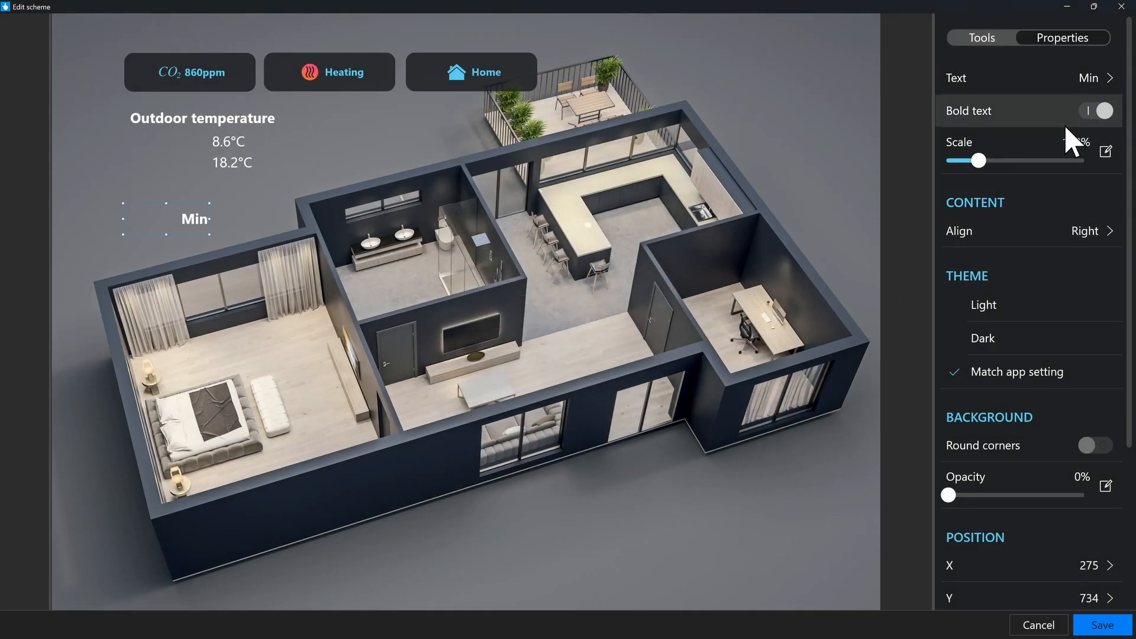
{"action": "left_click_drag", "start_coordinate": [978, 160], "coordinate": [971, 161]}
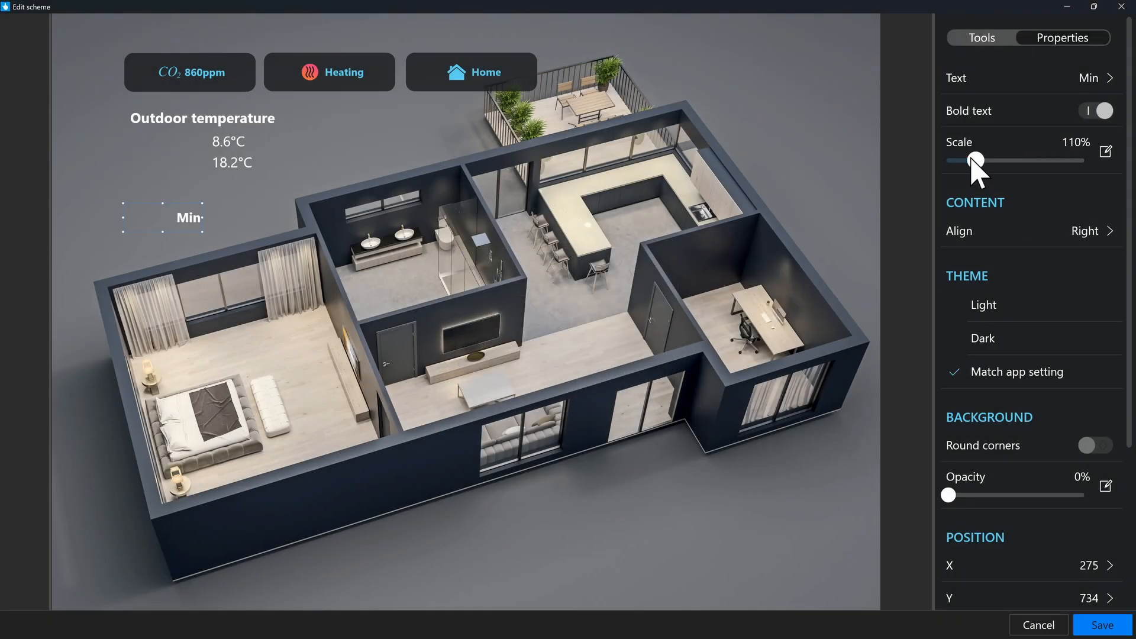
{"action": "left_click", "coordinate": [1095, 112]}
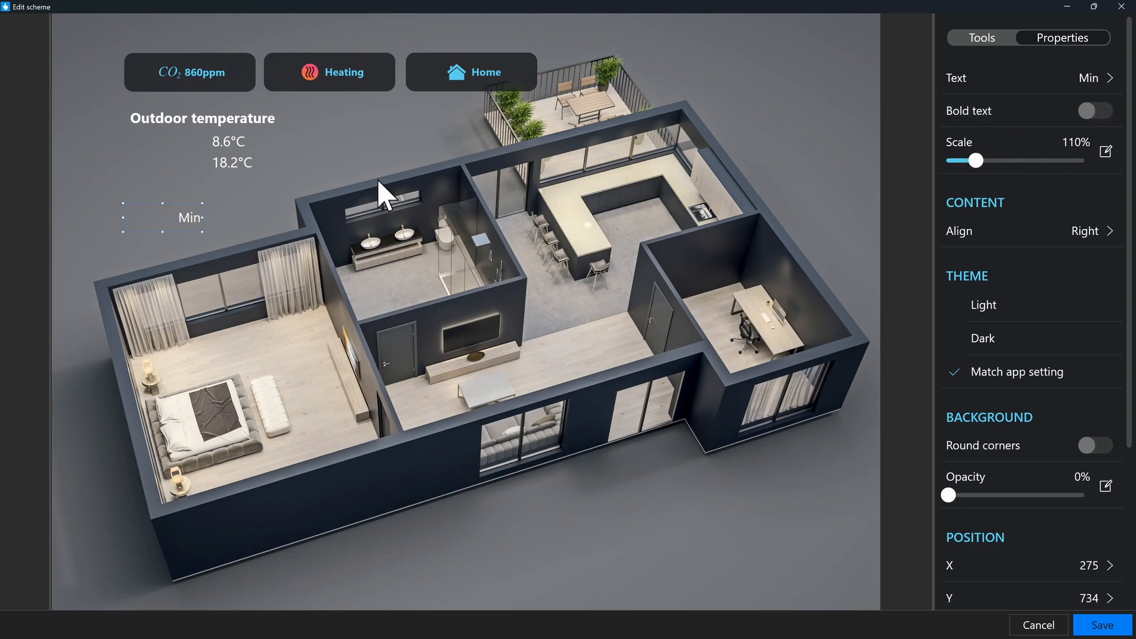
{"action": "left_click_drag", "start_coordinate": [187, 216], "coordinate": [198, 174]}
Duplicate the Min label, place the copy beside the maximum temperature value and change its text to Max
{"action": "key", "text": "ctrl+d"}
{"action": "double_click", "coordinate": [191, 165]}
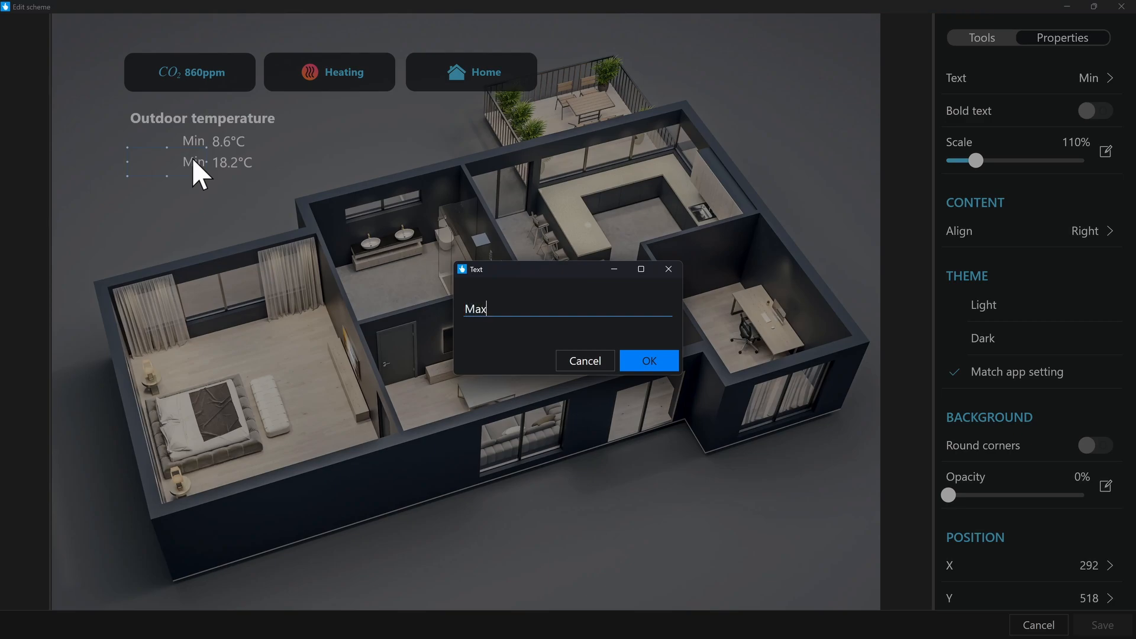
{"action": "left_click", "coordinate": [638, 361]}
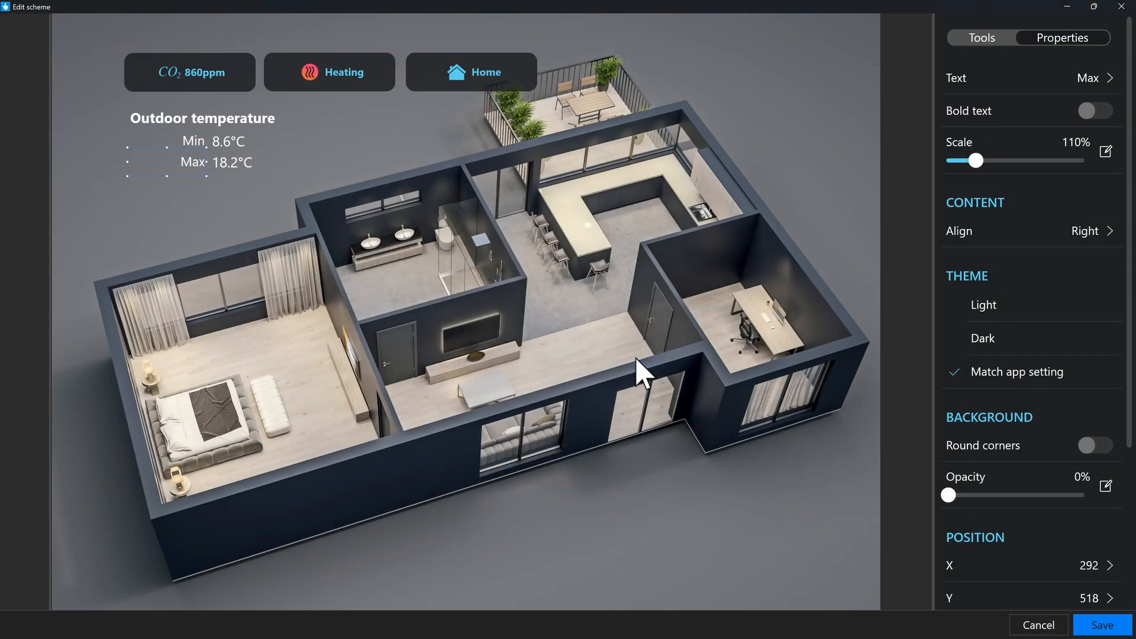
{"action": "left_click", "coordinate": [534, 348]}
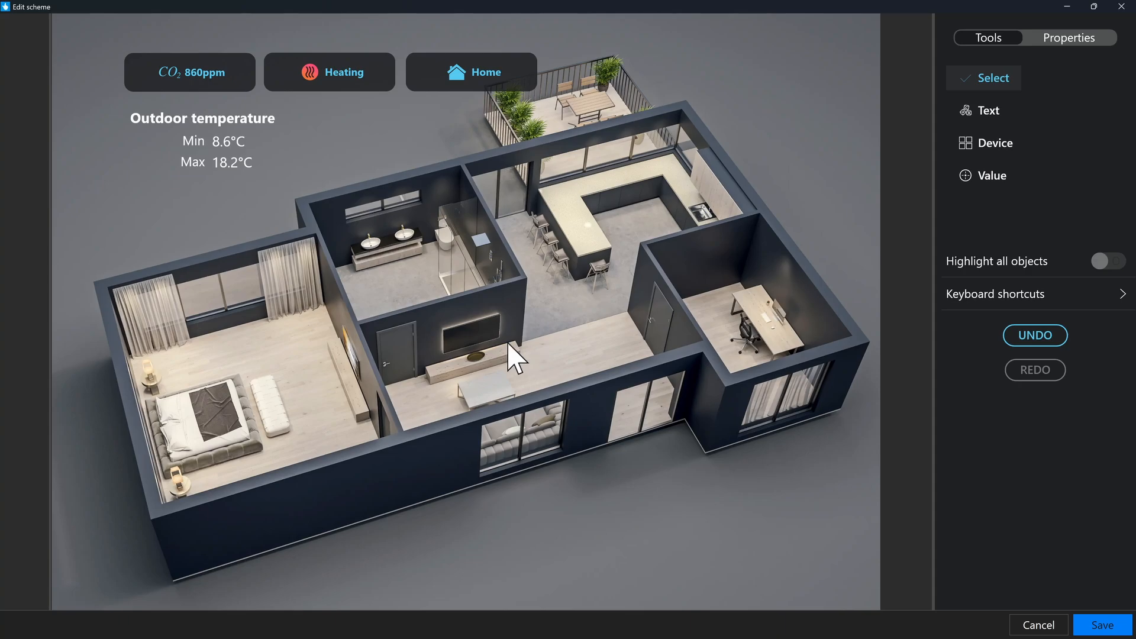
Save the scheme and reopen it from the dashboard for editing
{"action": "left_click", "coordinate": [1105, 626]}
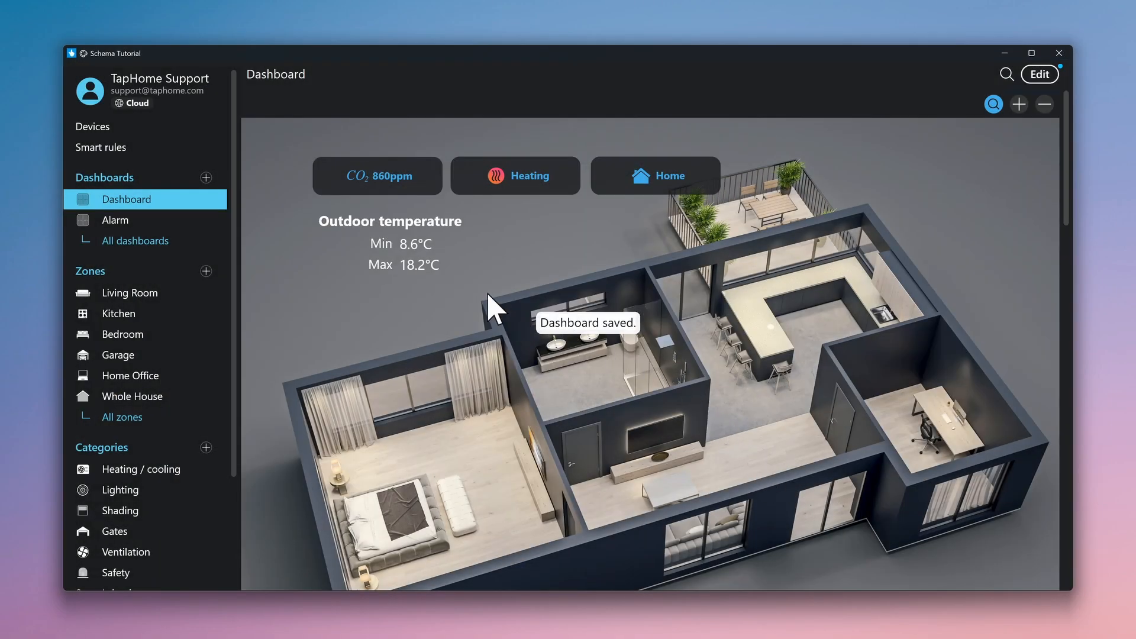
{"action": "left_click", "coordinate": [419, 255]}
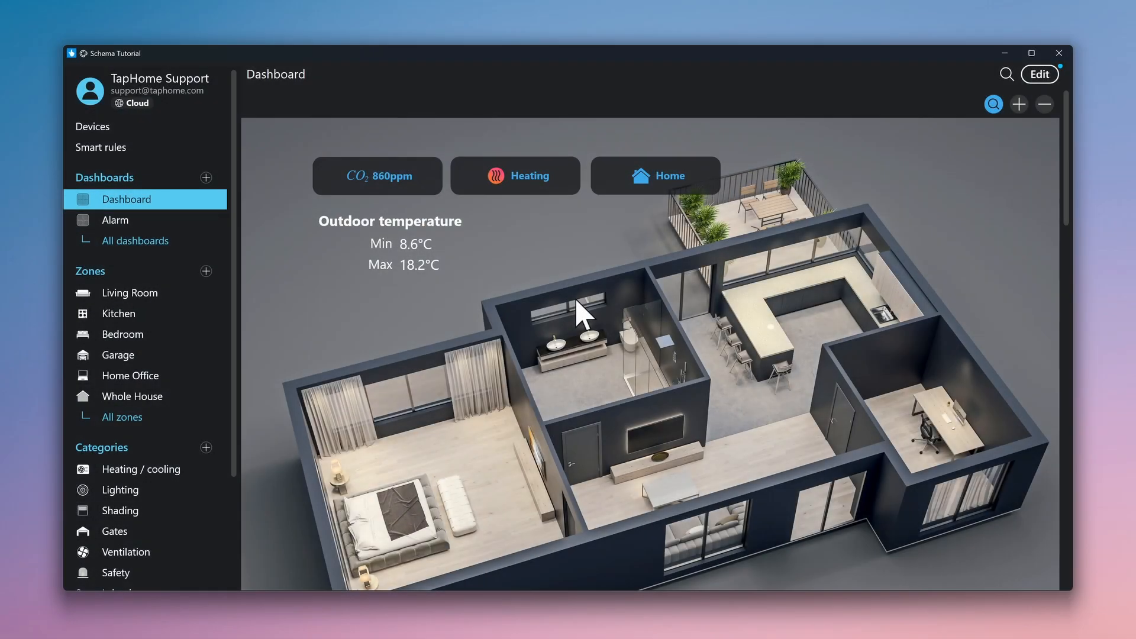
{"action": "left_click", "coordinate": [1040, 74]}
{"action": "left_click", "coordinate": [978, 179]}
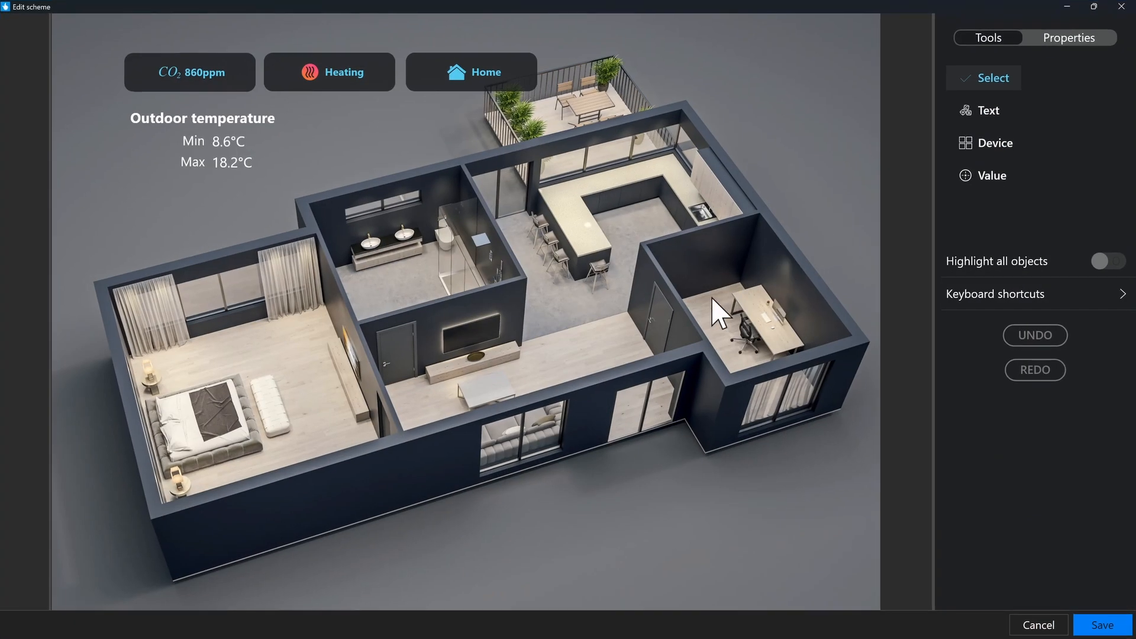
Add a device object in front of the house, below the glass entrance, and assign the Gate device to it
{"action": "left_click", "coordinate": [999, 143]}
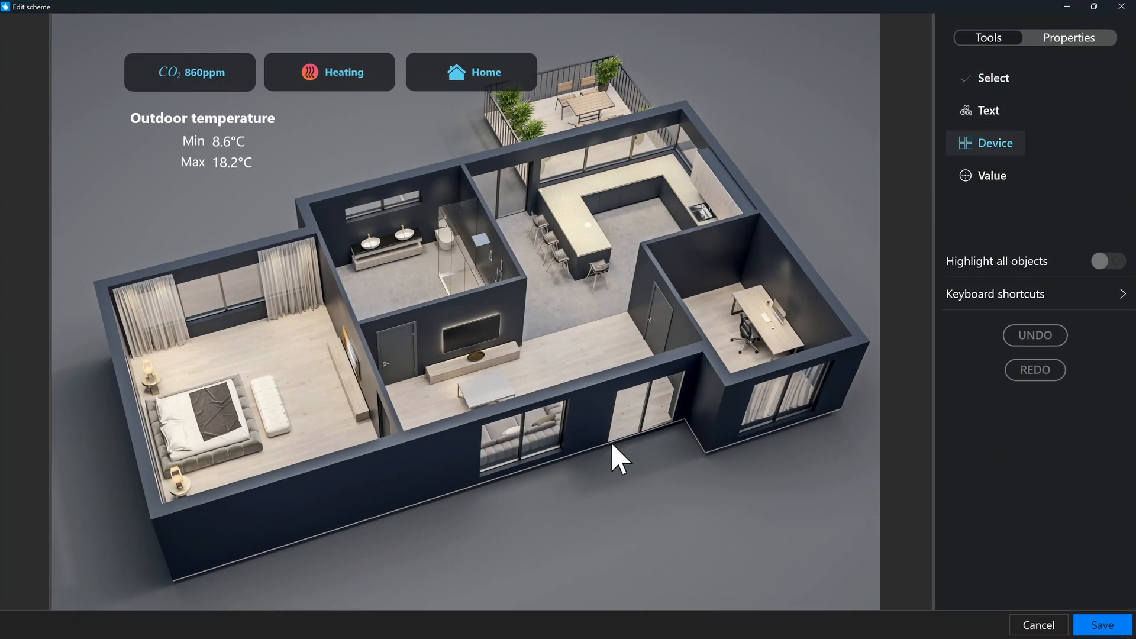
{"action": "left_click", "coordinate": [616, 467]}
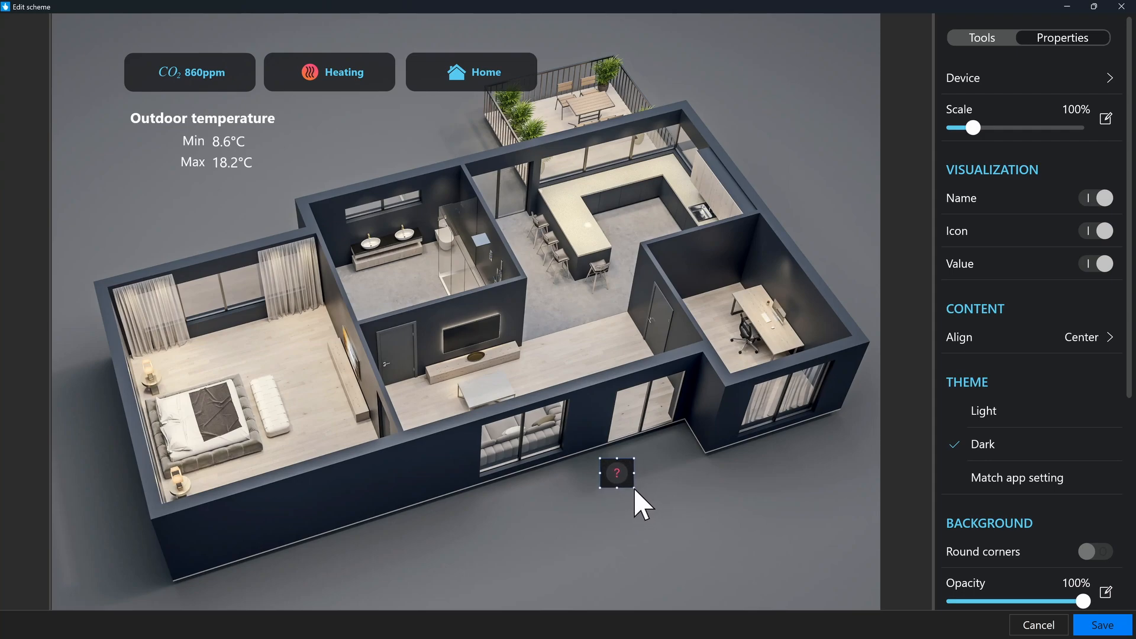
{"action": "left_click", "coordinate": [622, 483]}
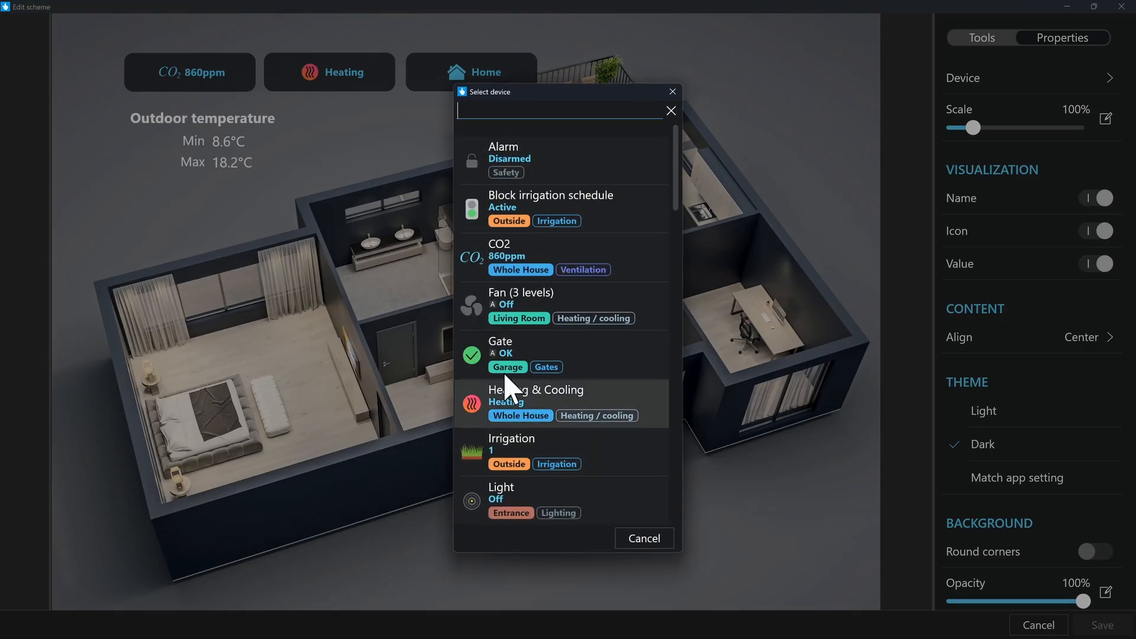
{"action": "left_click", "coordinate": [538, 354]}
Hide the Gate tile's name and value, and set its theme to Match app setting
{"action": "left_click", "coordinate": [1106, 219]}
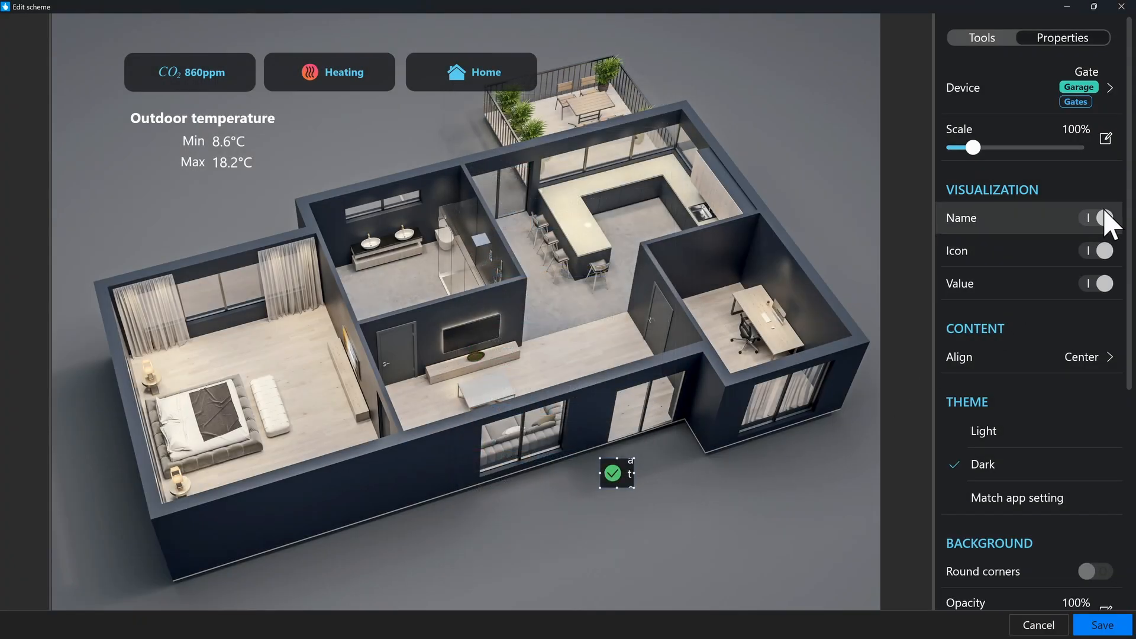
{"action": "left_click", "coordinate": [1106, 285]}
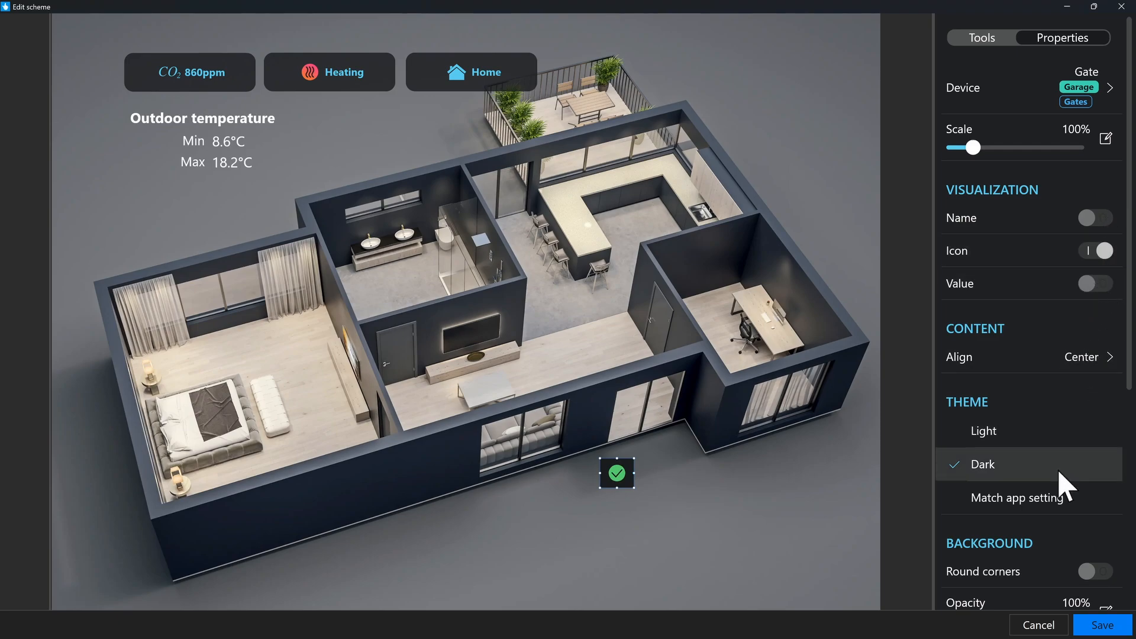
{"action": "left_click", "coordinate": [1055, 496]}
Round the Gate tile's background corners, set its opacity to 80% and move the tile slightly farther from the house
{"action": "left_click", "coordinate": [1098, 572]}
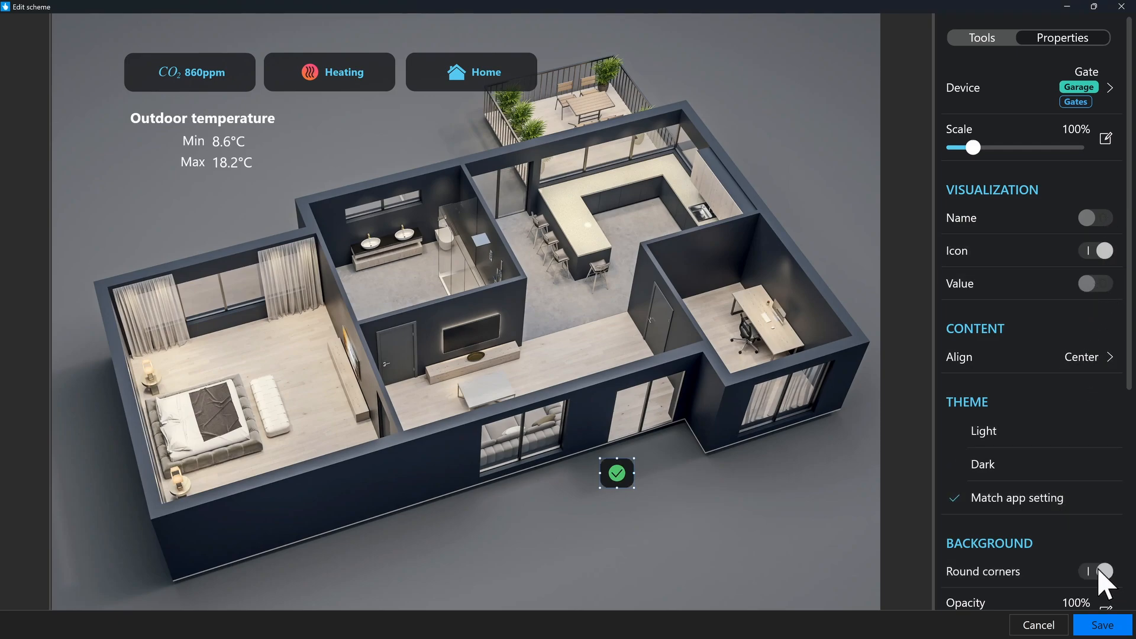
{"action": "scroll", "coordinate": [1101, 586], "scroll_direction": "down", "scroll_amount": 2}
{"action": "left_click_drag", "start_coordinate": [1084, 508], "coordinate": [1053, 508]}
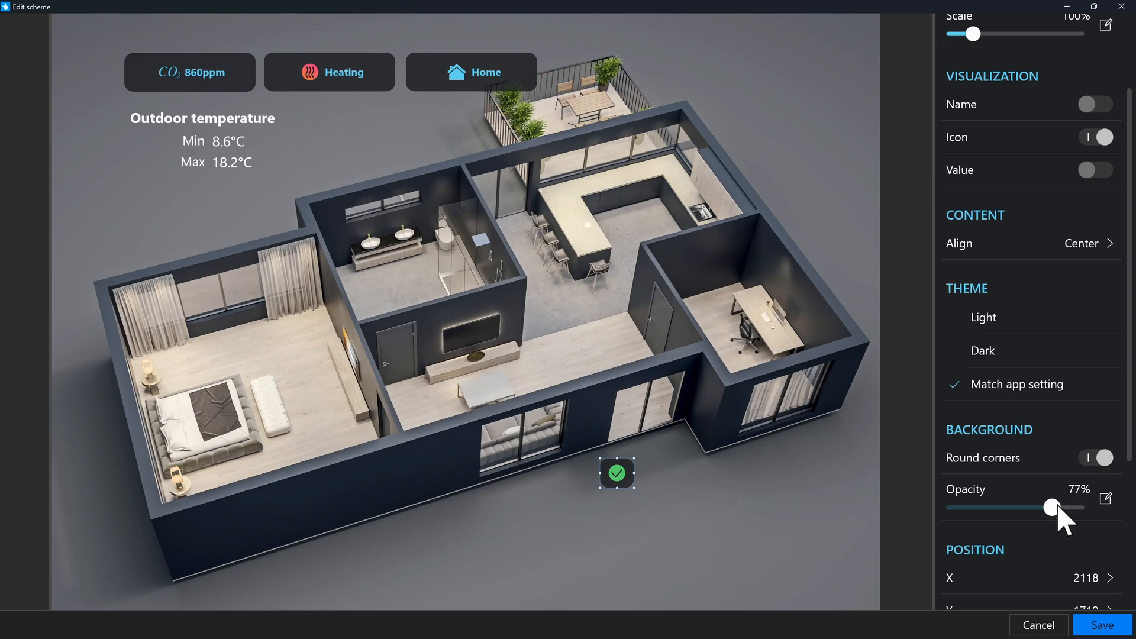
{"action": "left_click_drag", "start_coordinate": [618, 473], "coordinate": [592, 497]}
{"action": "scroll", "coordinate": [1018, 172], "scroll_direction": "up", "scroll_amount": 2}
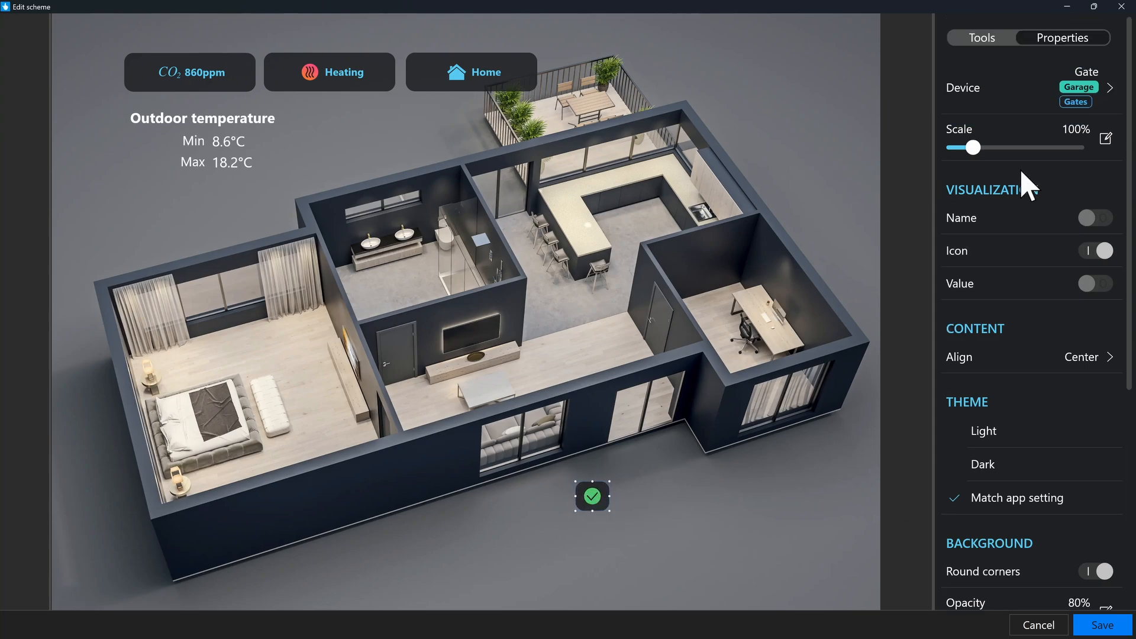
Add device tiles in the living room area for all devices found by searching for "living"
{"action": "left_click", "coordinate": [993, 40]}
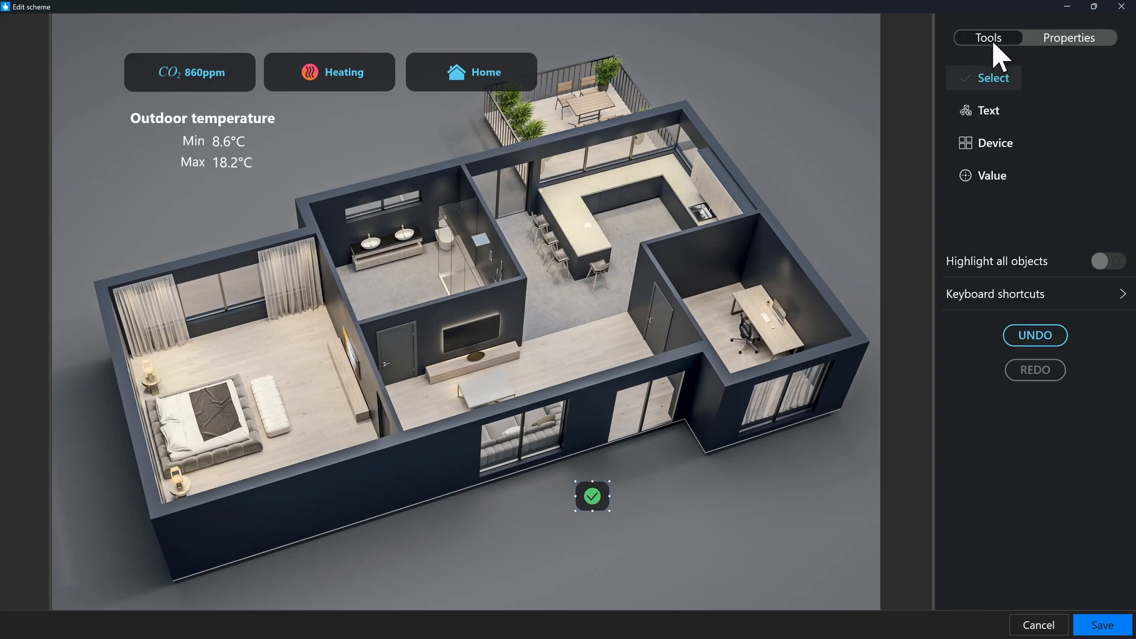
{"action": "left_click", "coordinate": [985, 146]}
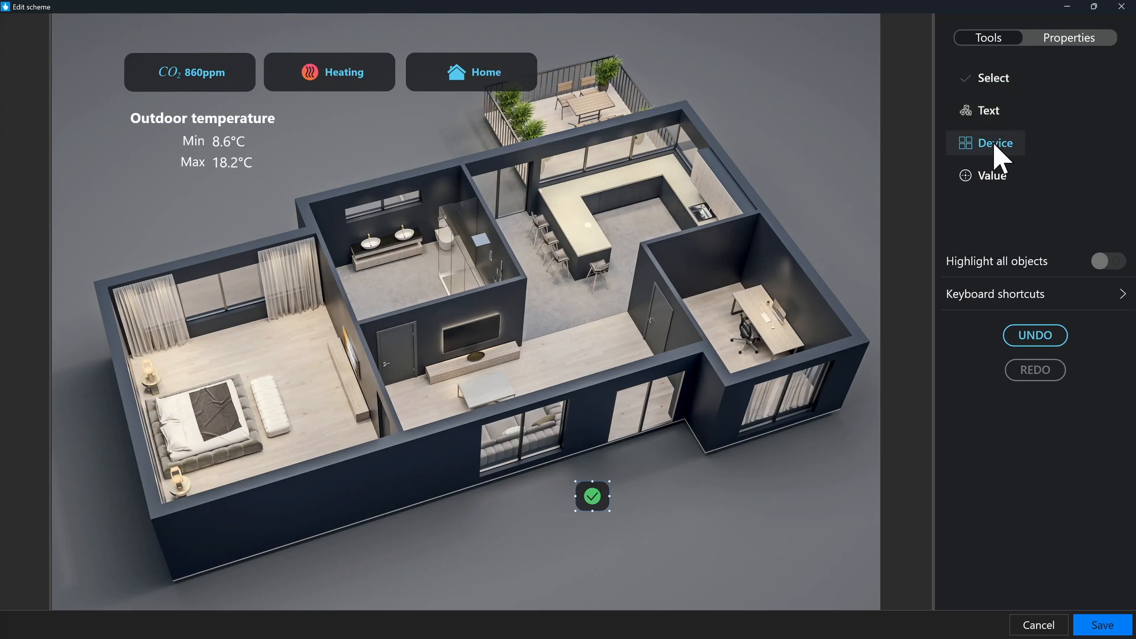
{"action": "left_click", "coordinate": [521, 361]}
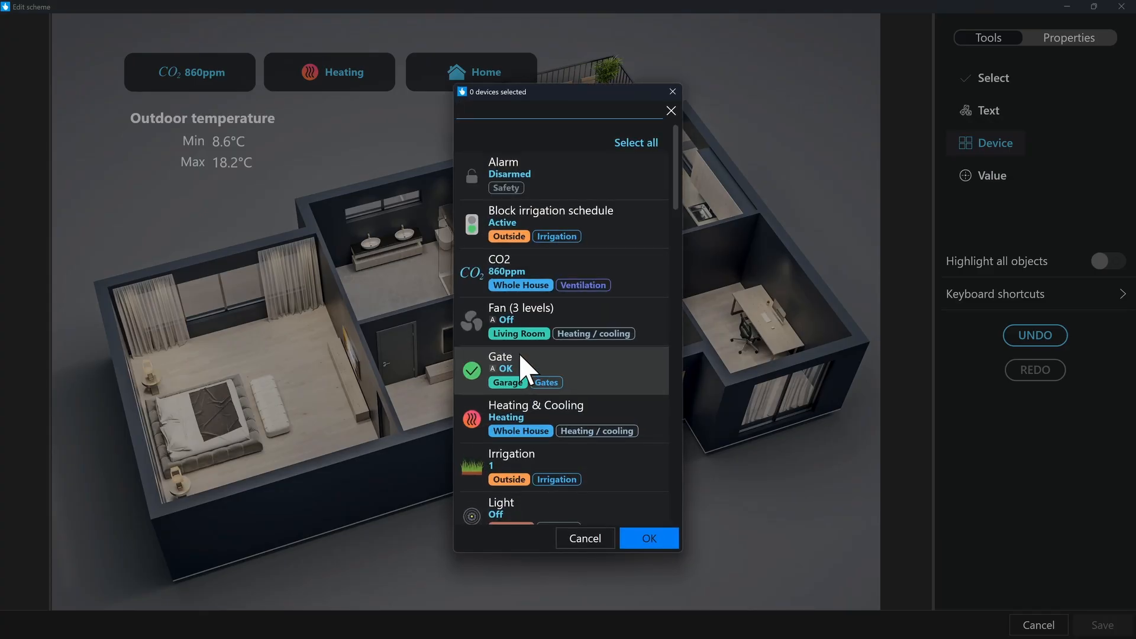
{"action": "type", "text": "living"}
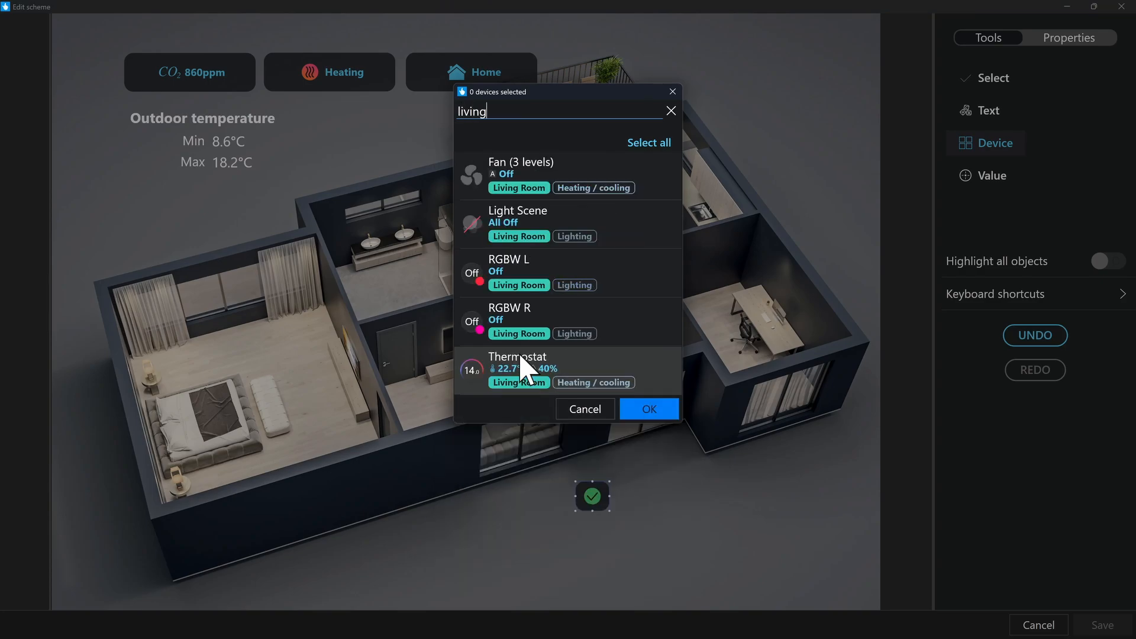
{"action": "left_click", "coordinate": [649, 144]}
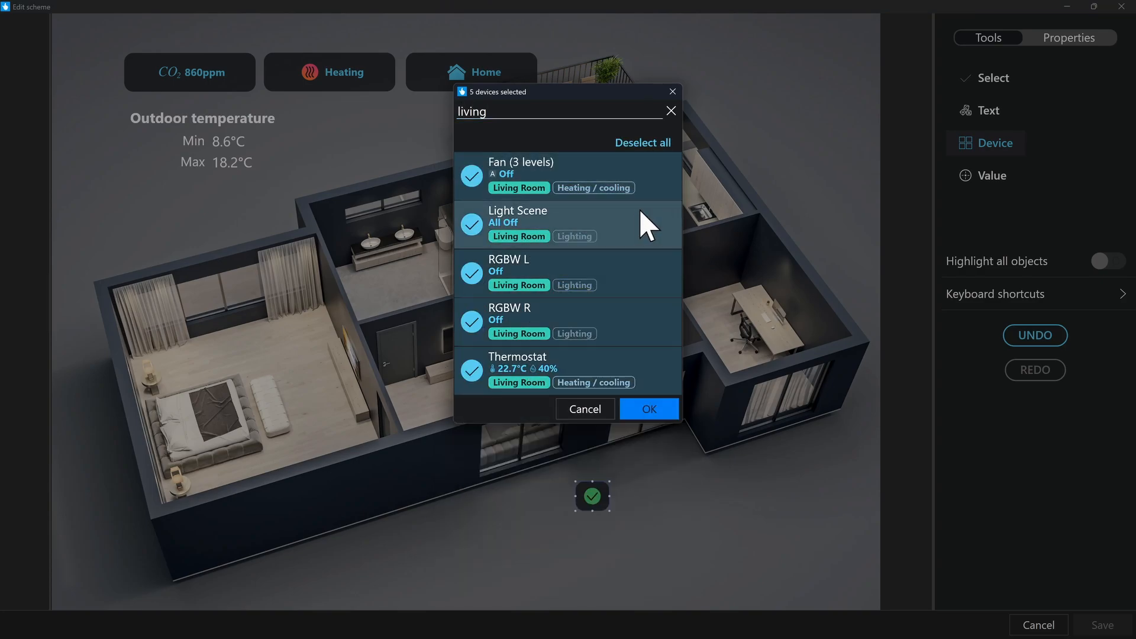
{"action": "left_click", "coordinate": [654, 410]}
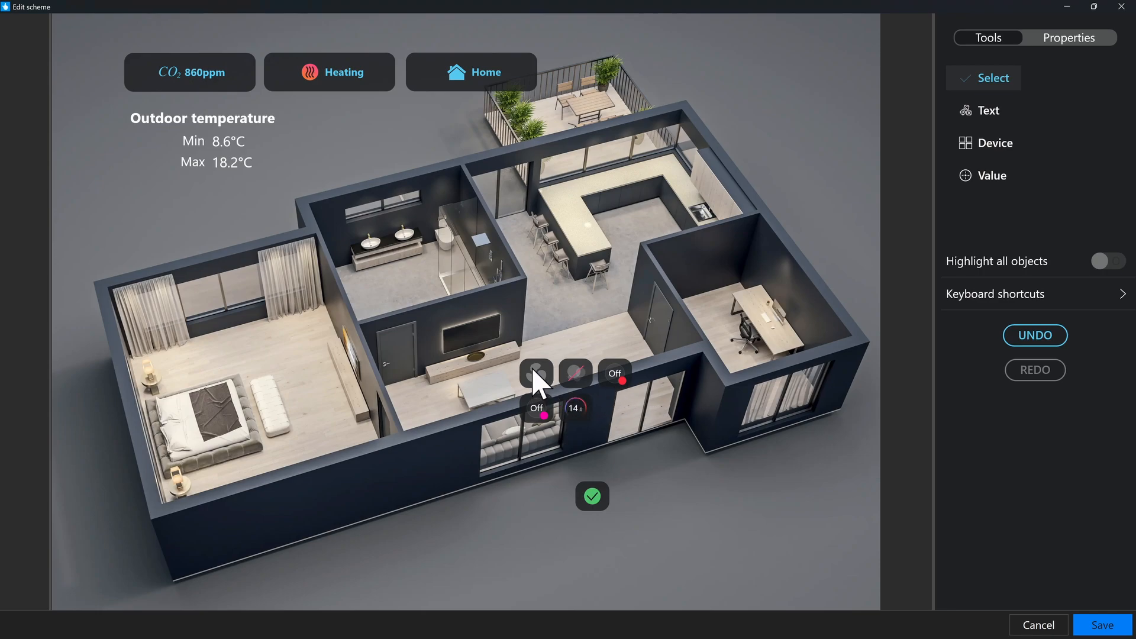
Move the RGBW L tile to the living room's left end, RGBW R near the right-hand door, and the Thermostat beside the fan tile
{"action": "left_click", "coordinate": [614, 371]}
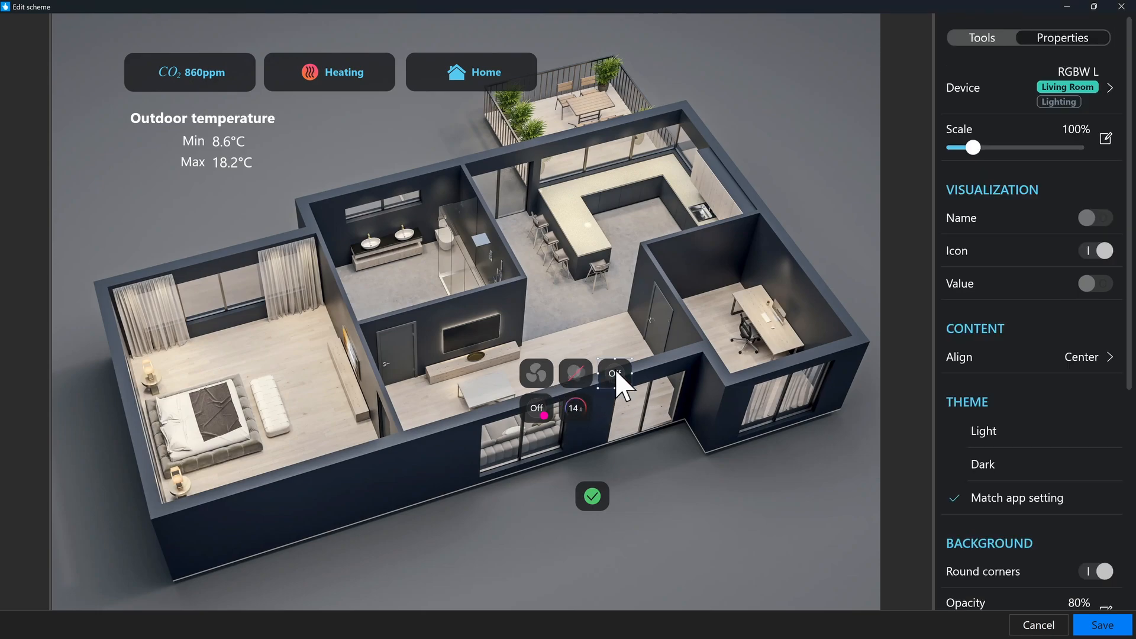
{"action": "left_click_drag", "start_coordinate": [616, 374], "coordinate": [418, 414]}
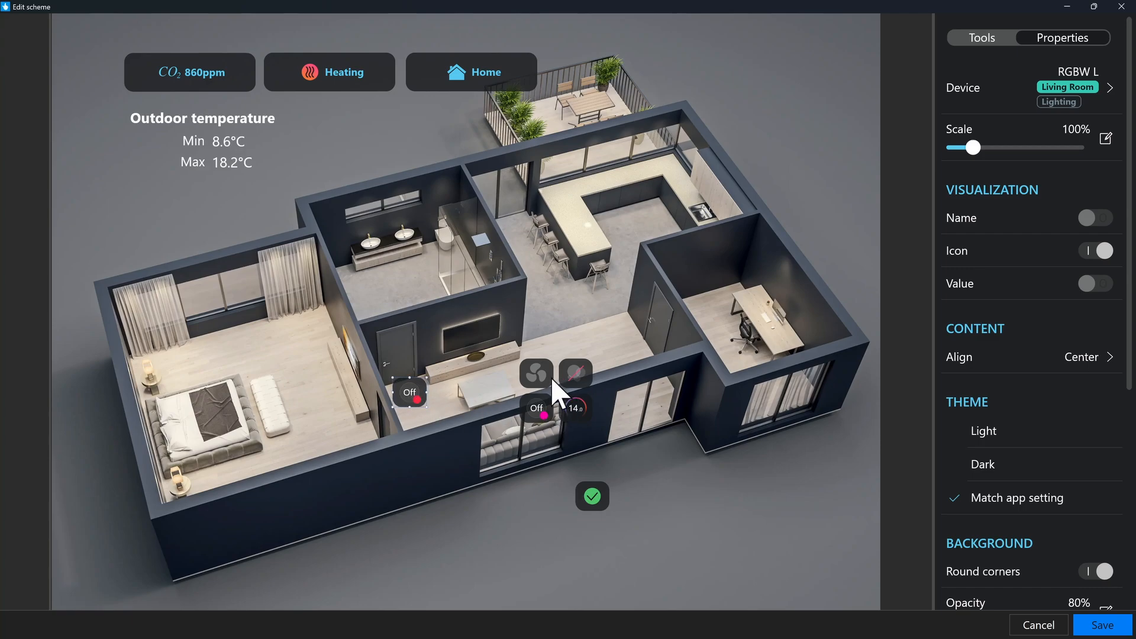
{"action": "left_click", "coordinate": [539, 409]}
{"action": "left_click_drag", "start_coordinate": [544, 415], "coordinate": [629, 339]}
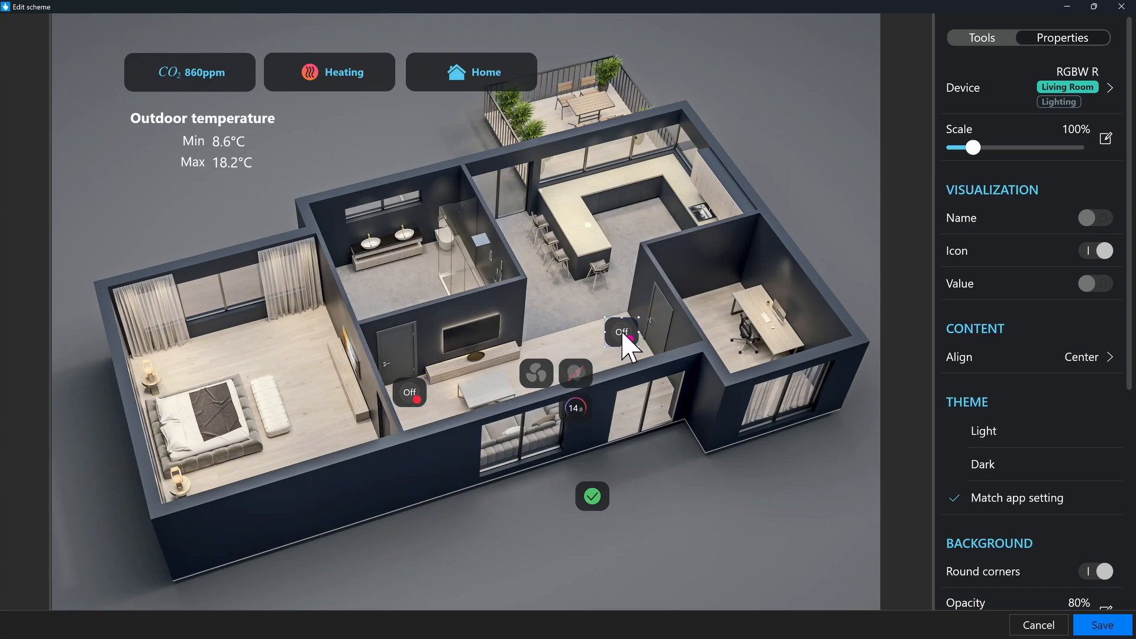
{"action": "left_click_drag", "start_coordinate": [577, 412], "coordinate": [497, 376]}
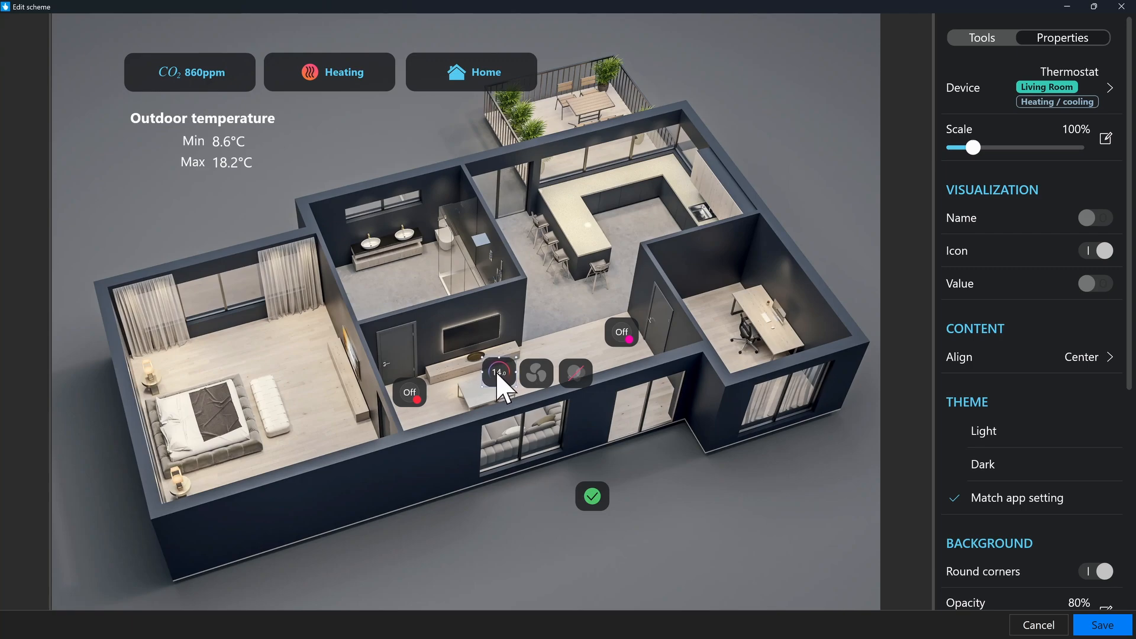
{"action": "left_click", "coordinate": [618, 237]}
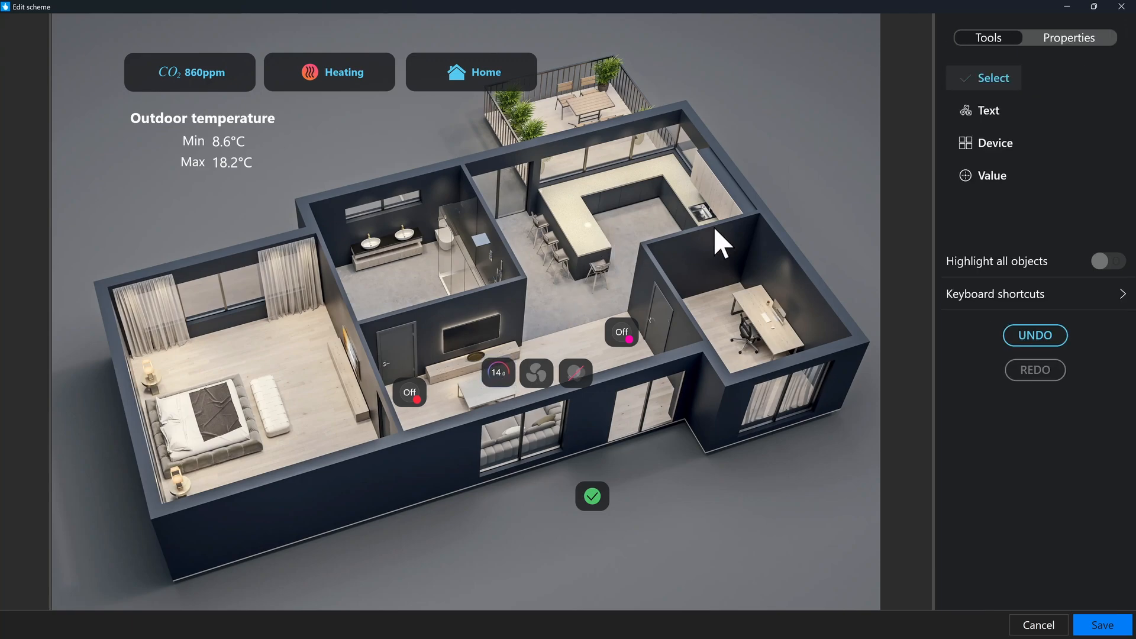
Add device tiles for the Kitchen's Light Scene, RGB Light and Thermostat in the kitchen area, searching for "kitch"
{"action": "left_click", "coordinate": [992, 149]}
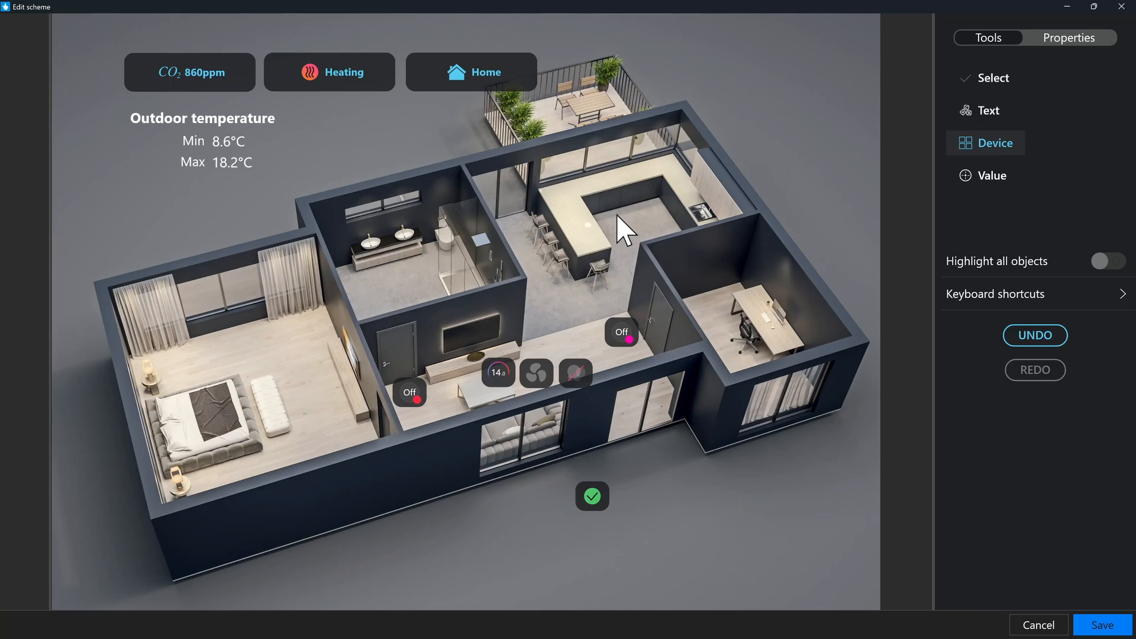
{"action": "left_click", "coordinate": [624, 229]}
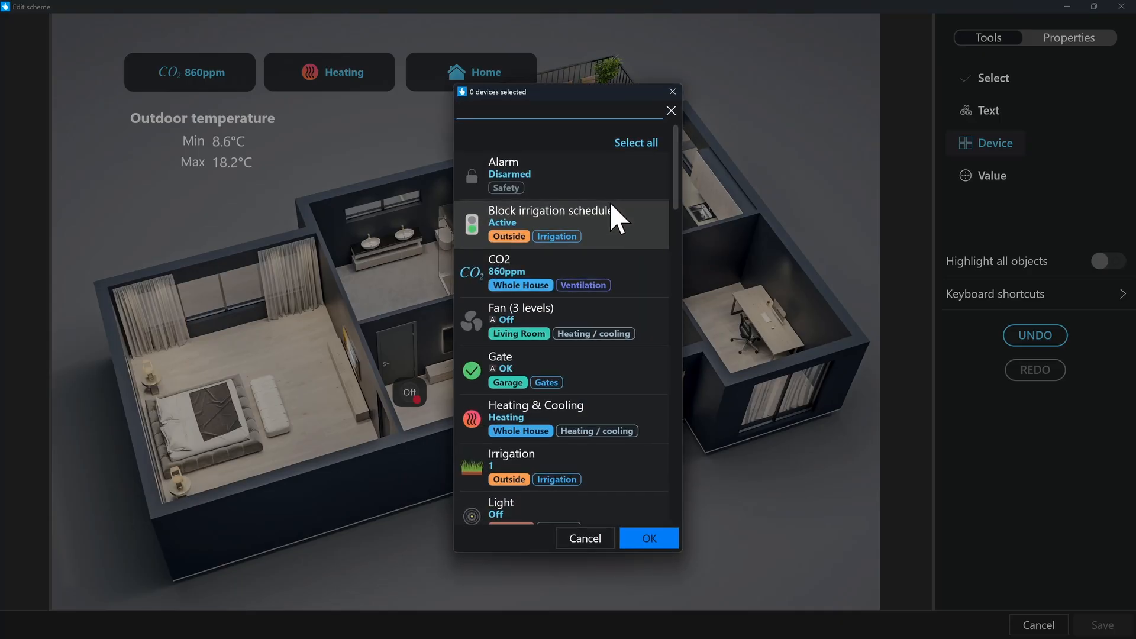
{"action": "type", "text": "kitch"}
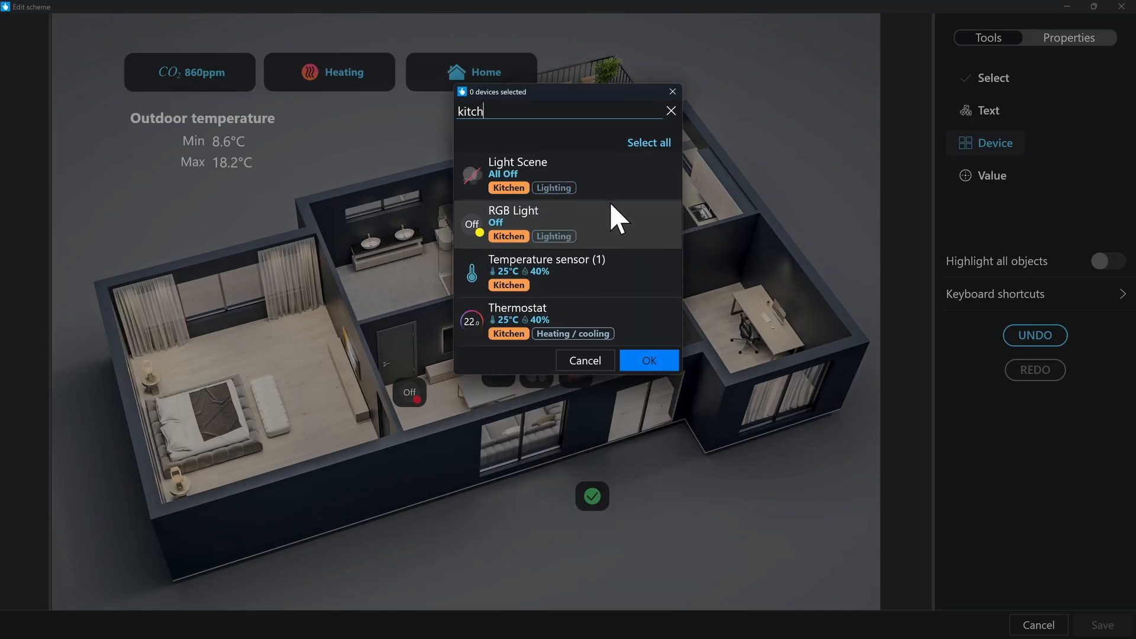
{"action": "left_click", "coordinate": [603, 190]}
{"action": "left_click", "coordinate": [596, 233]}
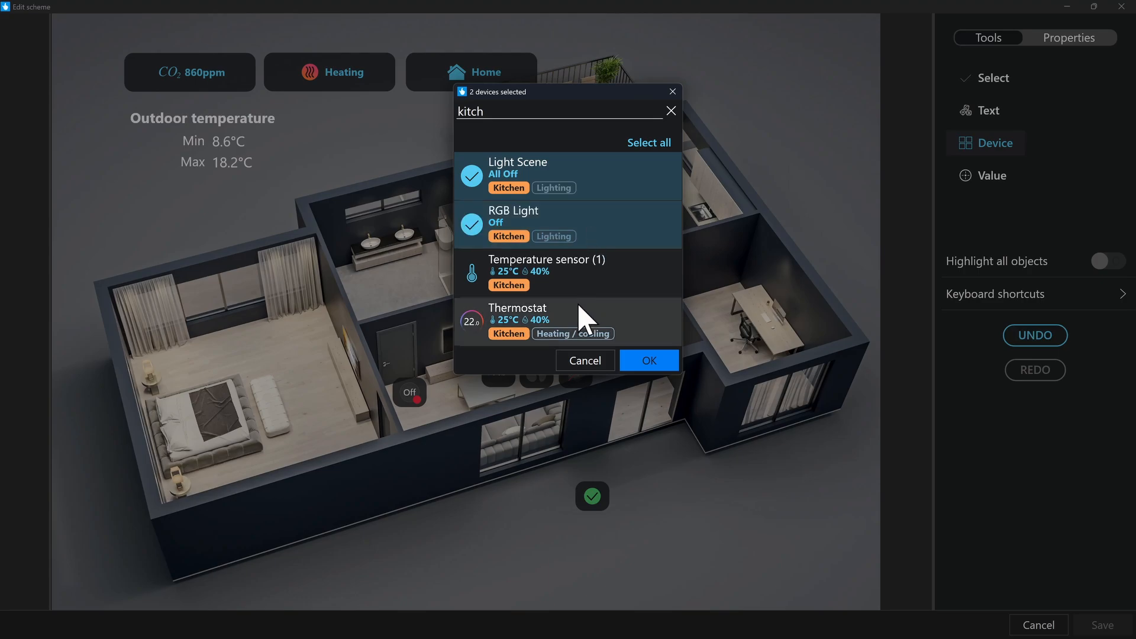
{"action": "left_click", "coordinate": [583, 318]}
{"action": "left_click", "coordinate": [650, 360]}
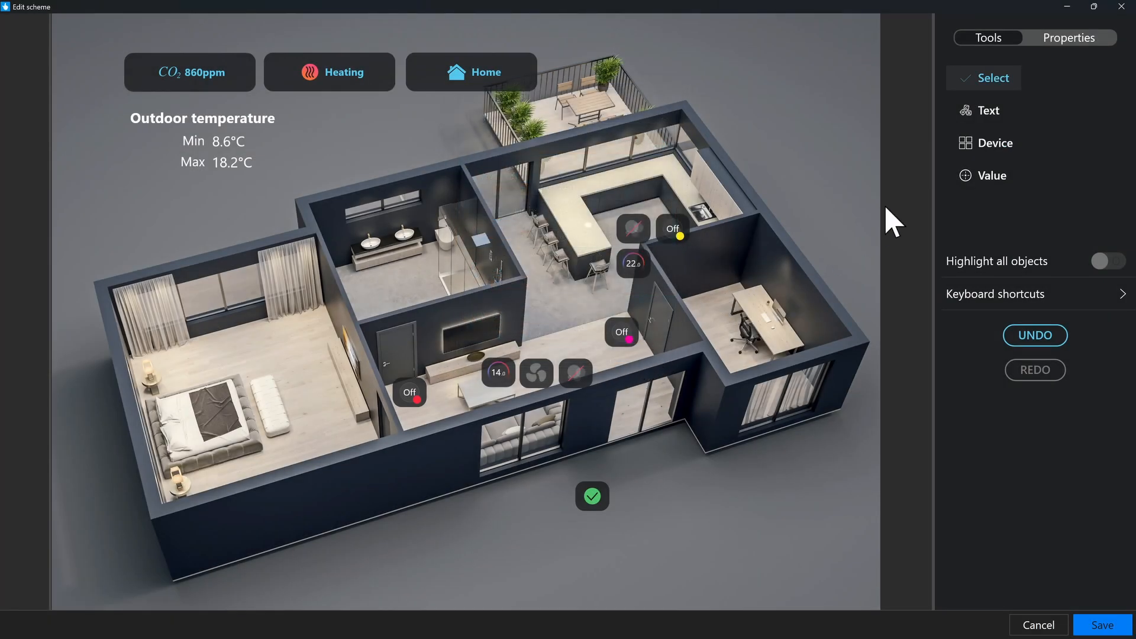
Add device tiles for the Bedroom's Thermostat and Tunable white light beside the bed, searching for "bedr"
{"action": "left_click", "coordinate": [1000, 145]}
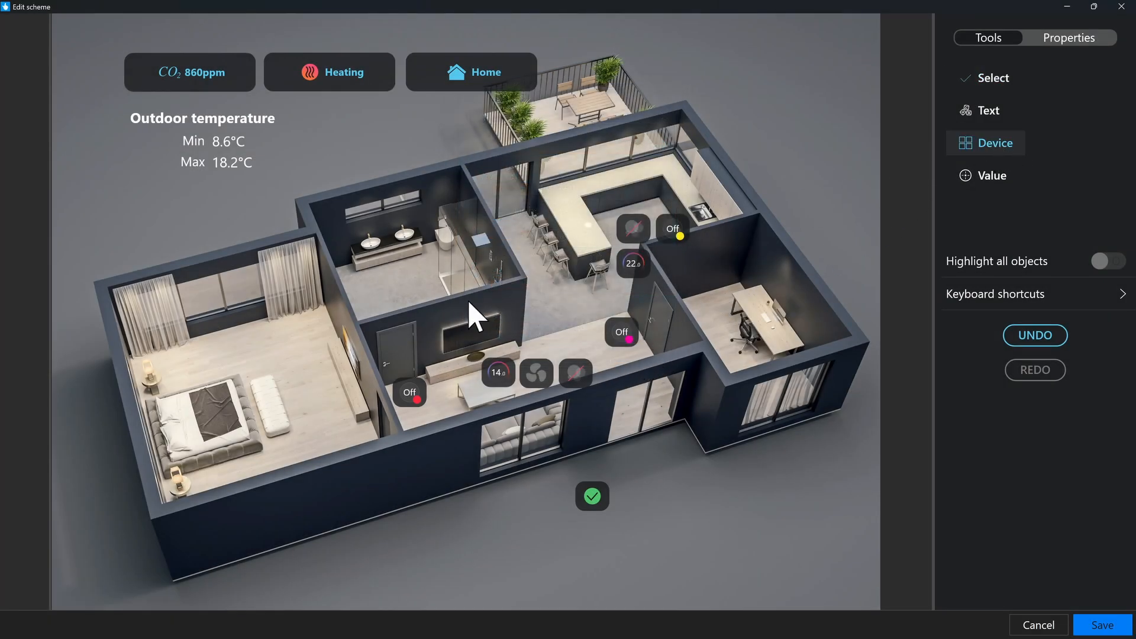
{"action": "left_click", "coordinate": [213, 370]}
{"action": "type", "text": "bedr"}
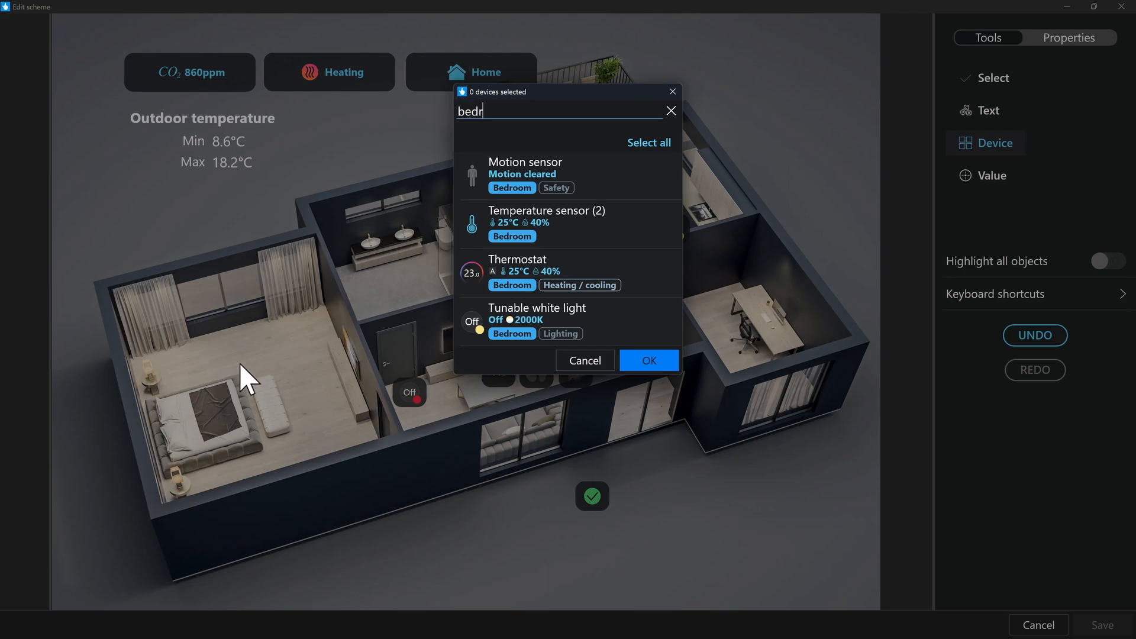
{"action": "left_click", "coordinate": [587, 230]}
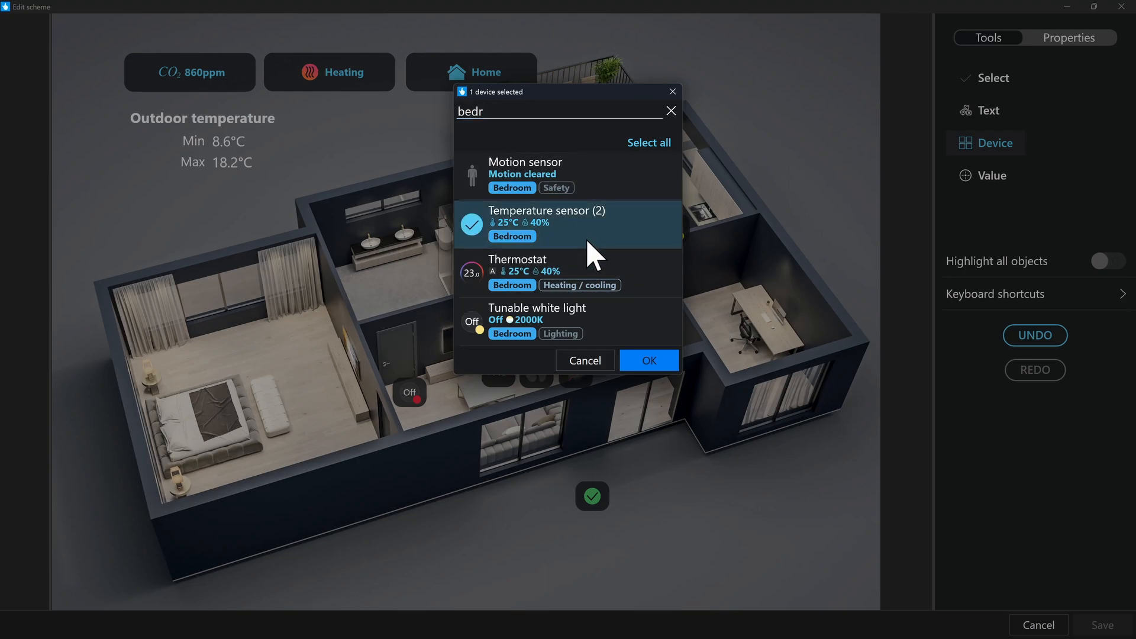
{"action": "left_click", "coordinate": [584, 273]}
{"action": "left_click", "coordinate": [600, 323]}
{"action": "left_click", "coordinate": [656, 362]}
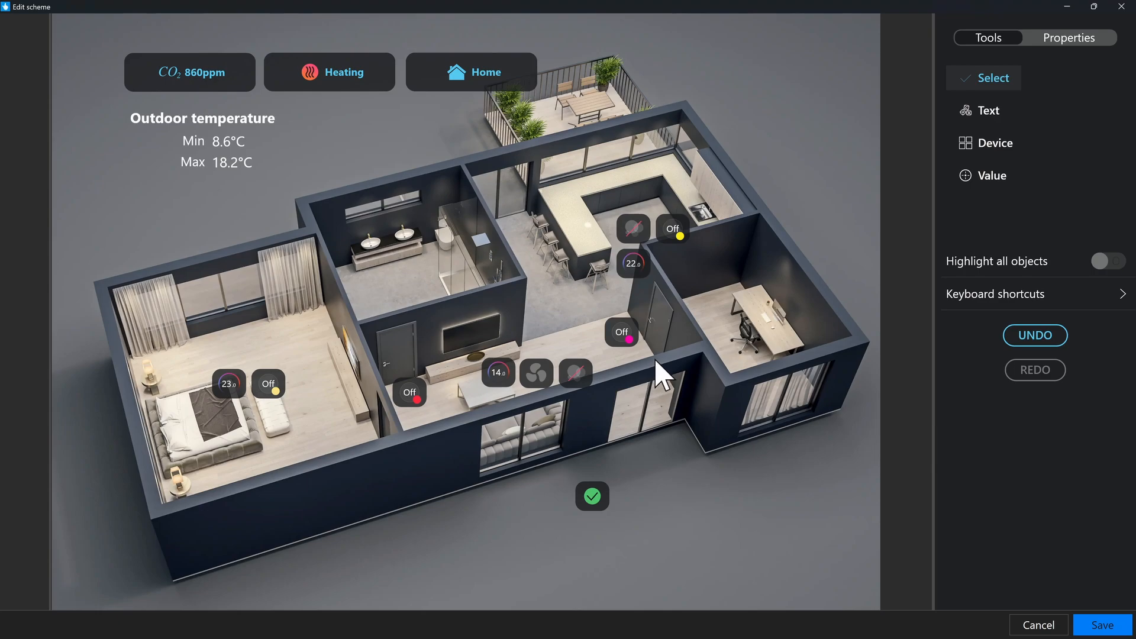
Delete the Gate tile in front of the house
{"action": "left_click", "coordinate": [592, 497]}
{"action": "key", "text": "Delete"}
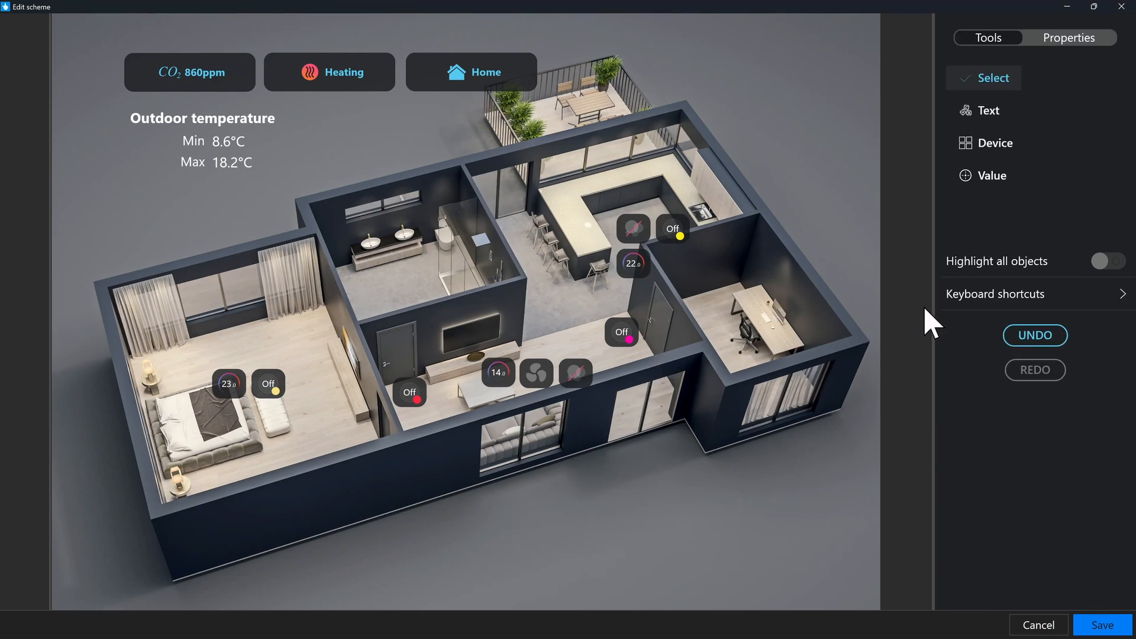
Draw a wide device tile below the outdoor temperature readings and assign the Alarm device to it
{"action": "left_click", "coordinate": [979, 148]}
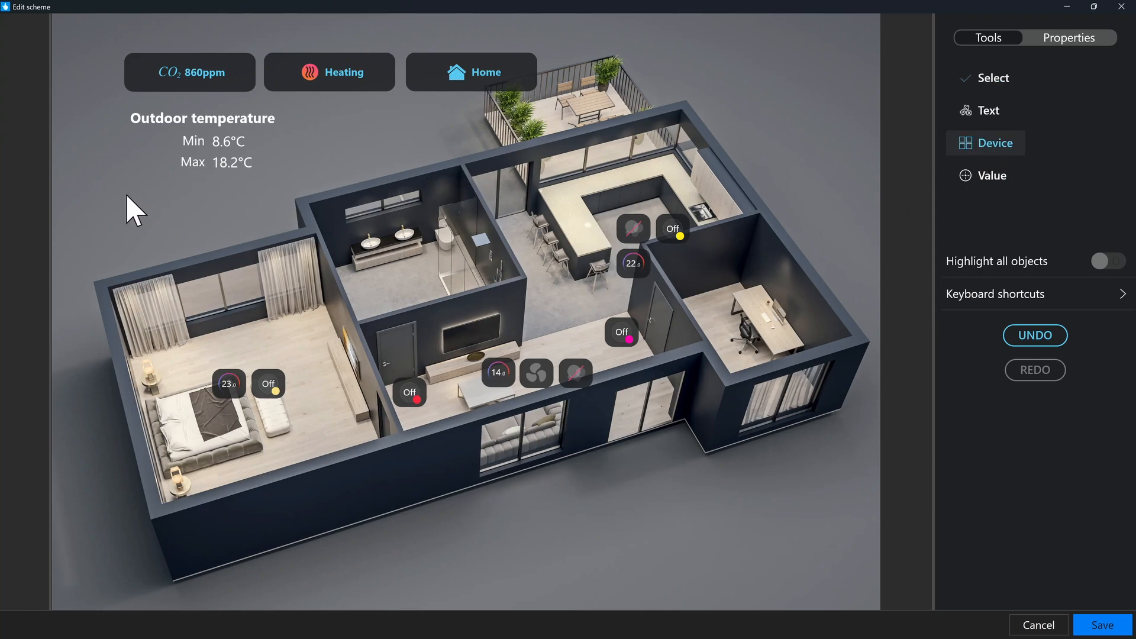
{"action": "left_click_drag", "start_coordinate": [127, 203], "coordinate": [256, 237]}
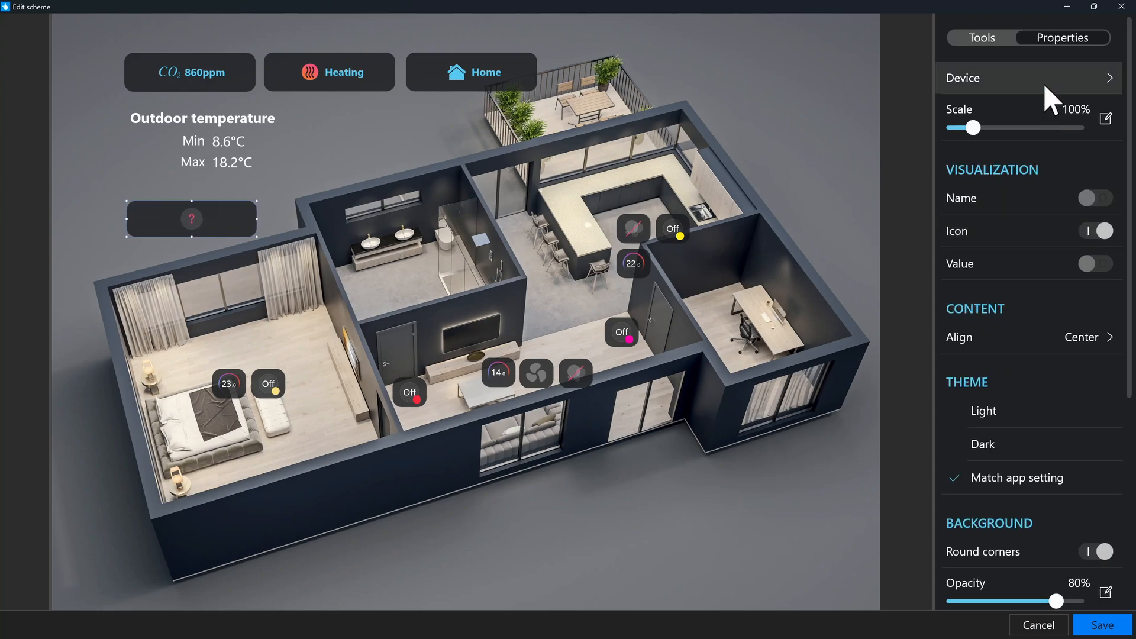
{"action": "double_click", "coordinate": [214, 221]}
{"action": "type", "text": "a"}
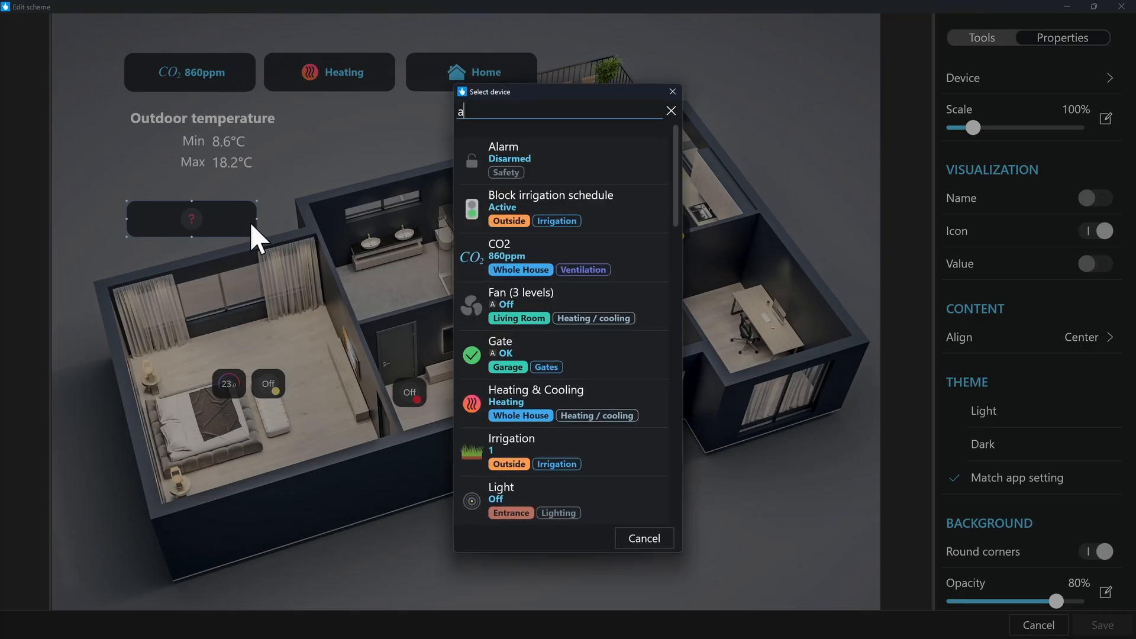
{"action": "type", "text": "lar"}
{"action": "left_click", "coordinate": [552, 153]}
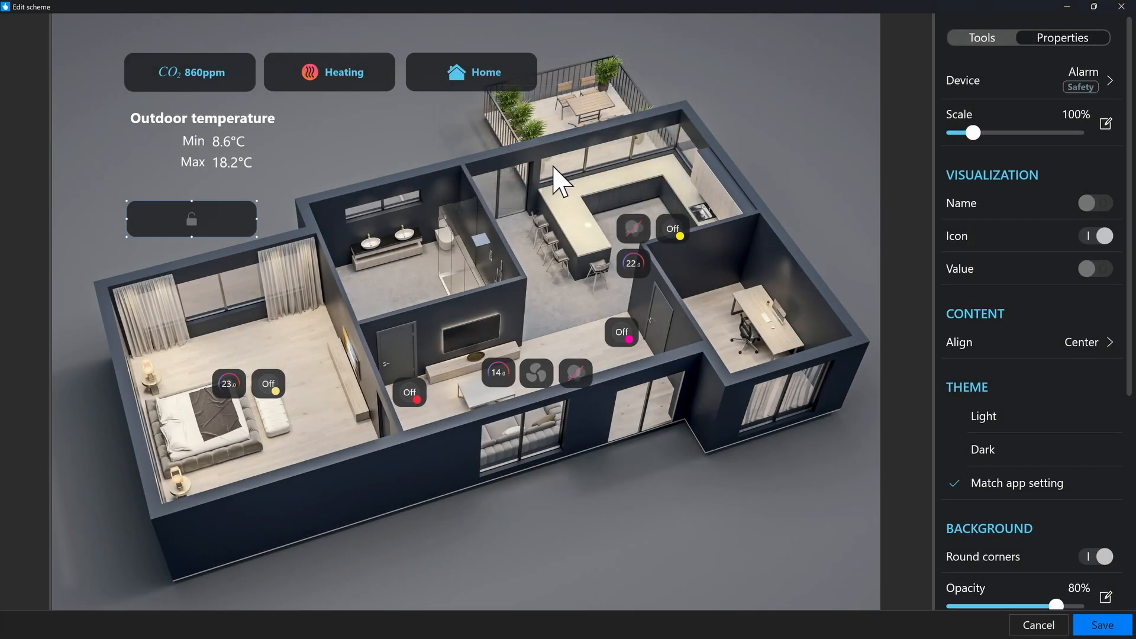
Show the name and value on the Alarm tile and widen the tile slightly
{"action": "left_click", "coordinate": [1098, 204]}
{"action": "left_click", "coordinate": [1102, 269]}
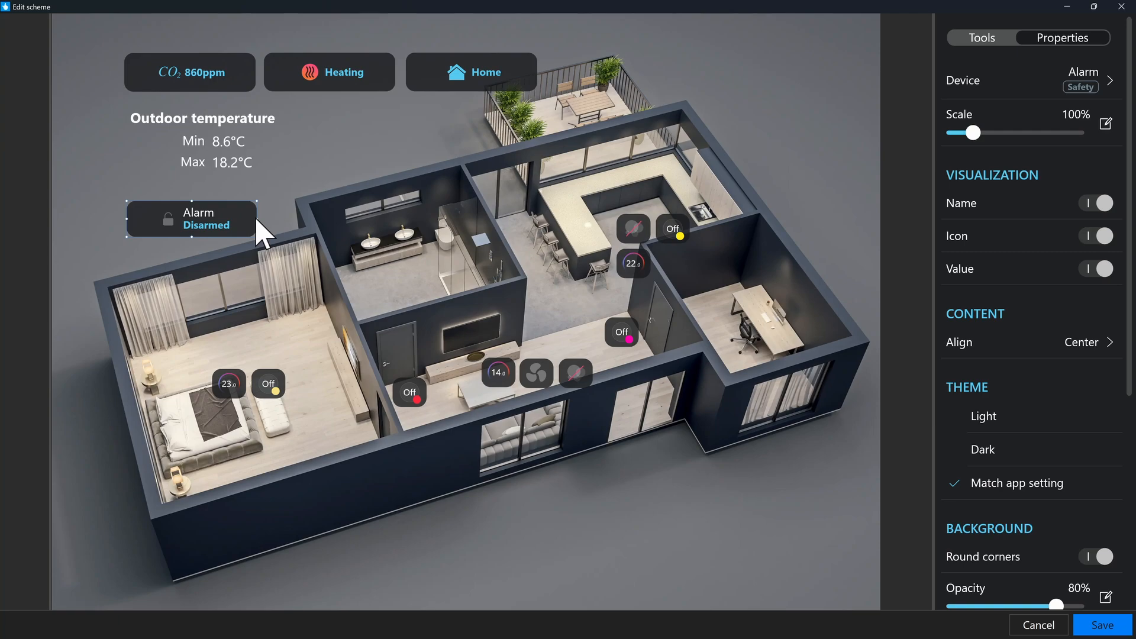
{"action": "mouse_move", "coordinate": [257, 221]}
{"action": "left_mouse_down"}
{"action": "mouse_move", "coordinate": [274, 221]}
{"action": "mouse_move", "coordinate": [262, 222]}
{"action": "left_mouse_up"}
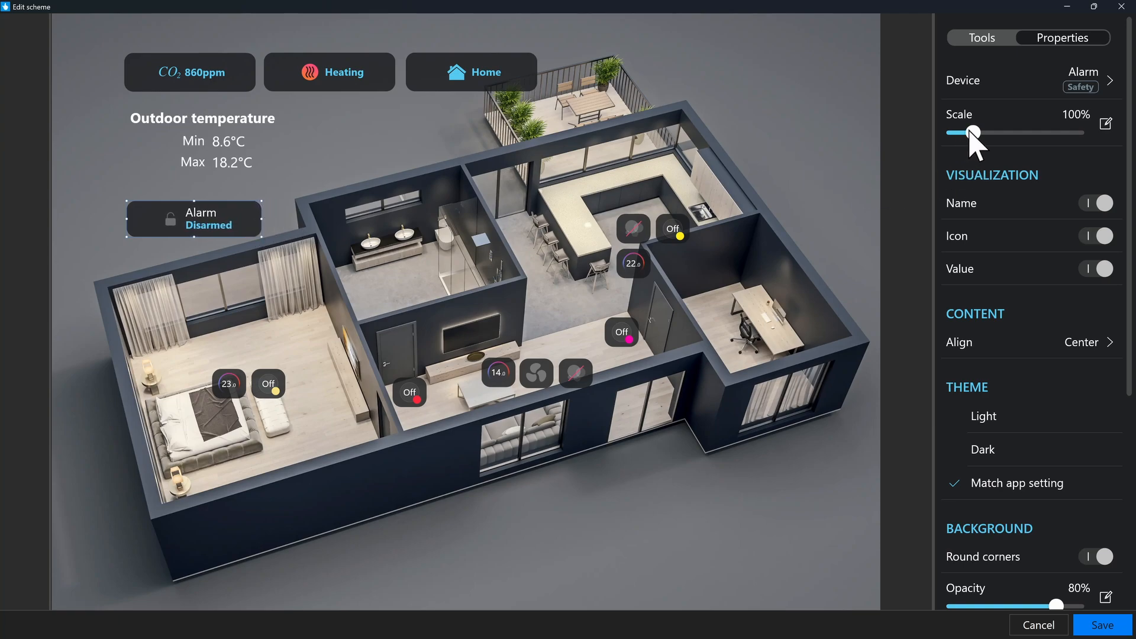
Scale the Alarm tile to 70% and move it slightly closer to the outdoor temperature readings
{"action": "left_click_drag", "start_coordinate": [973, 133], "coordinate": [960, 132]}
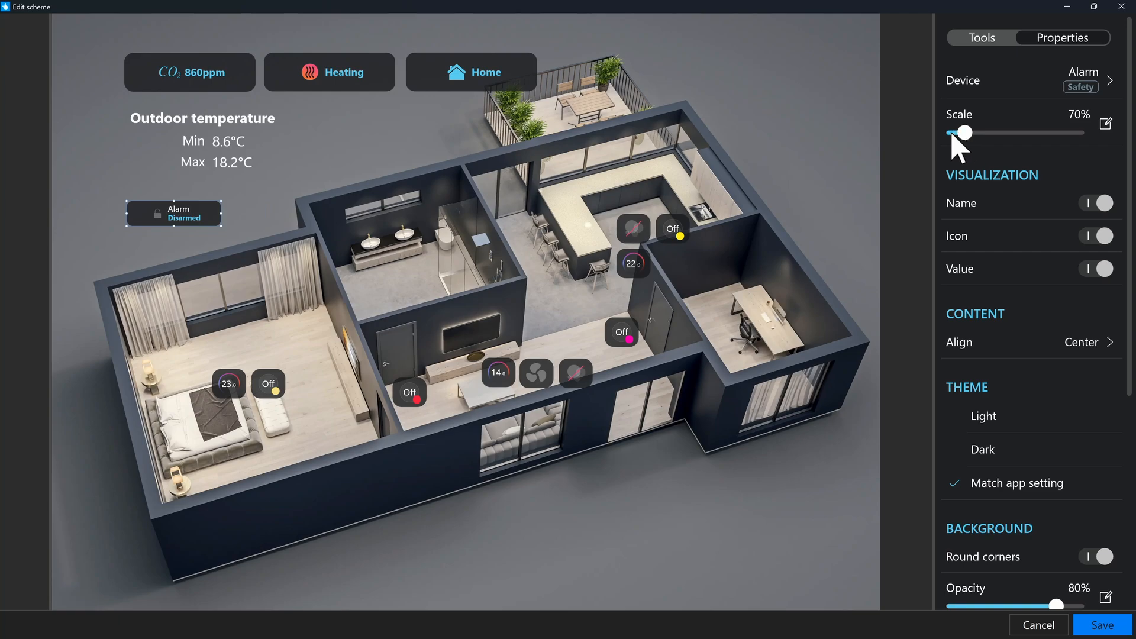
{"action": "left_click_drag", "start_coordinate": [213, 216], "coordinate": [210, 207]}
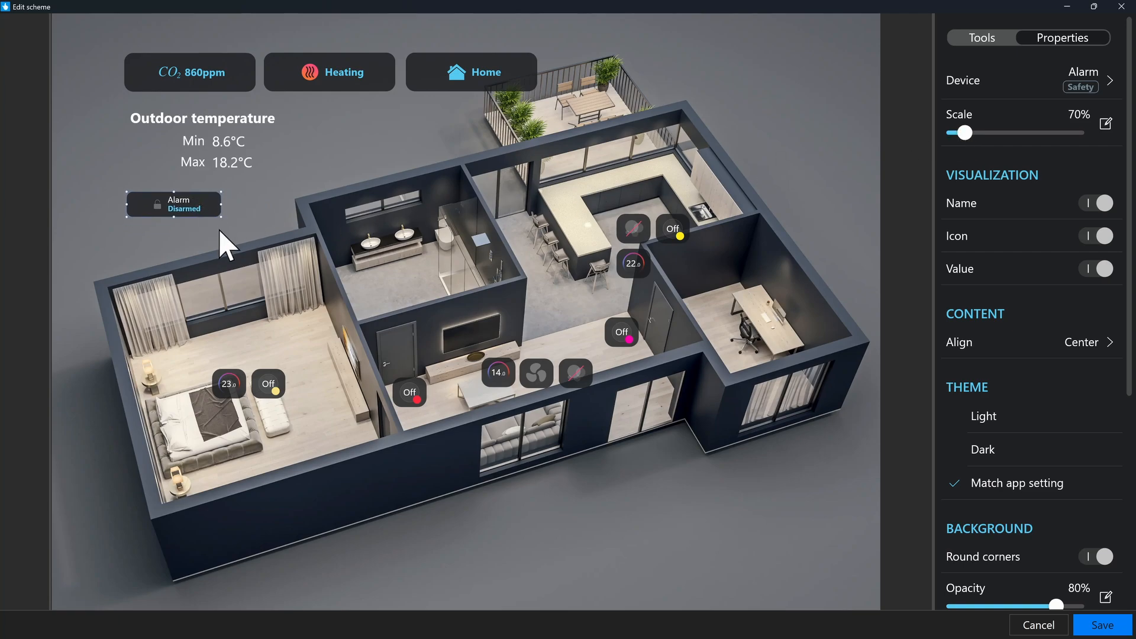
{"action": "left_click", "coordinate": [225, 246]}
Search for "safe" and add tiles for the Dining Room, Bedroom, Entrance, Home Office and Outside motion sensors
{"action": "left_click", "coordinate": [971, 146]}
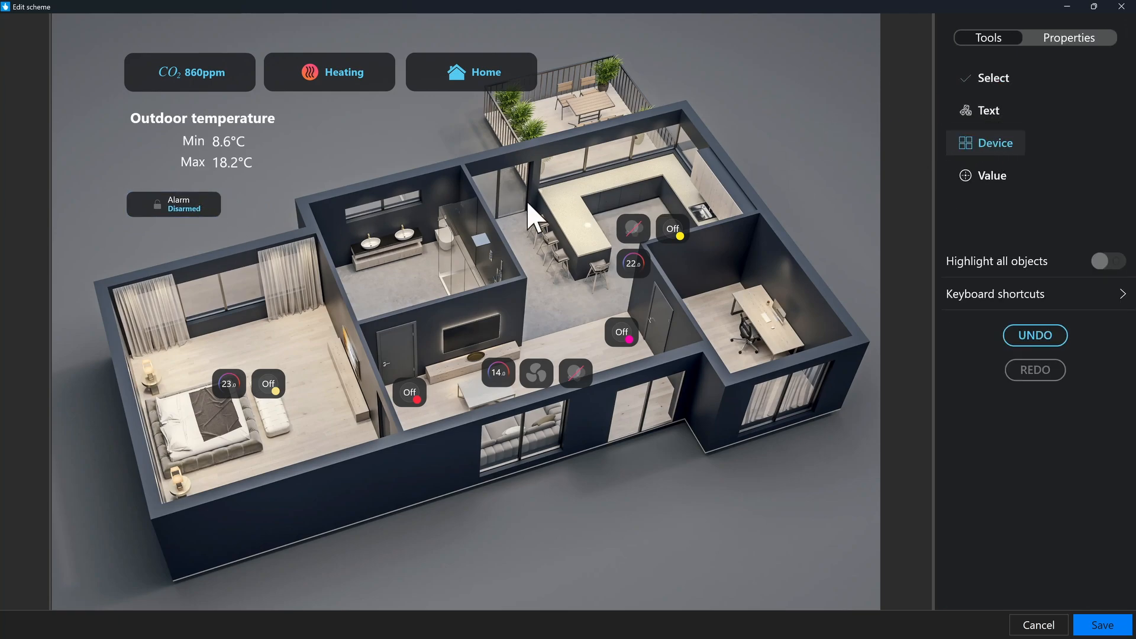
{"action": "left_click", "coordinate": [324, 279]}
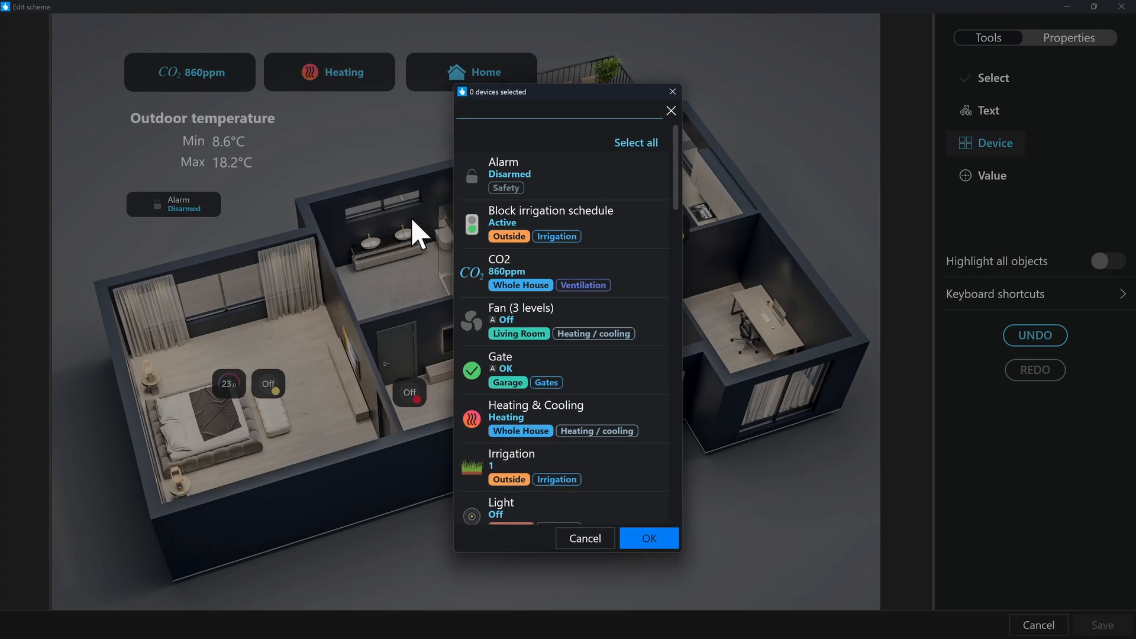
{"action": "type", "text": "safe"}
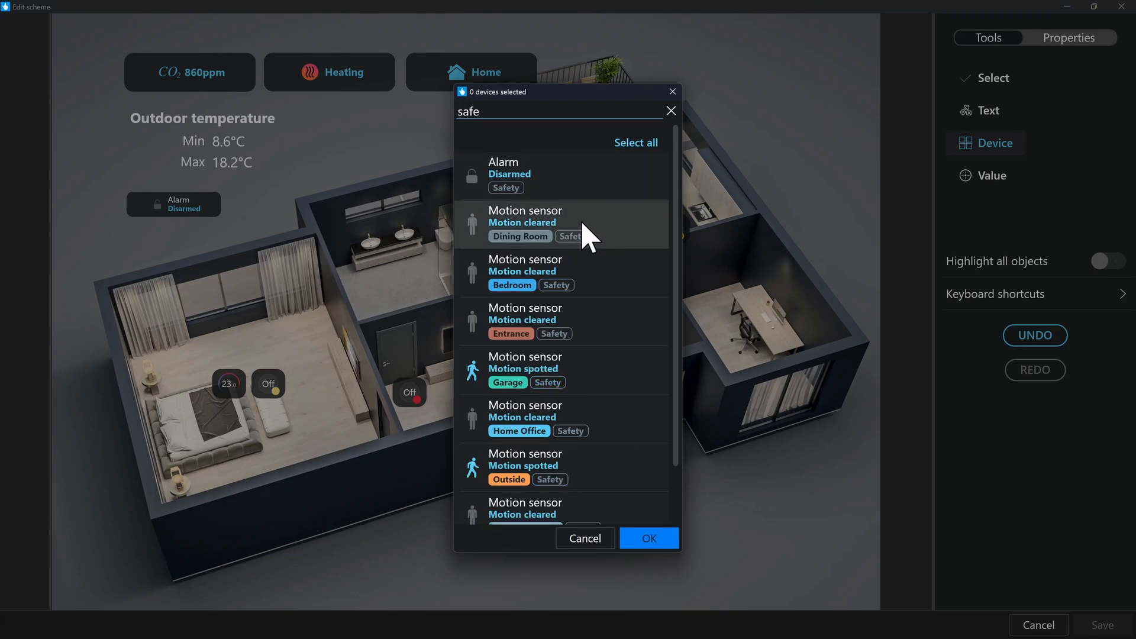
{"action": "left_click", "coordinate": [594, 228]}
{"action": "left_click", "coordinate": [596, 287]}
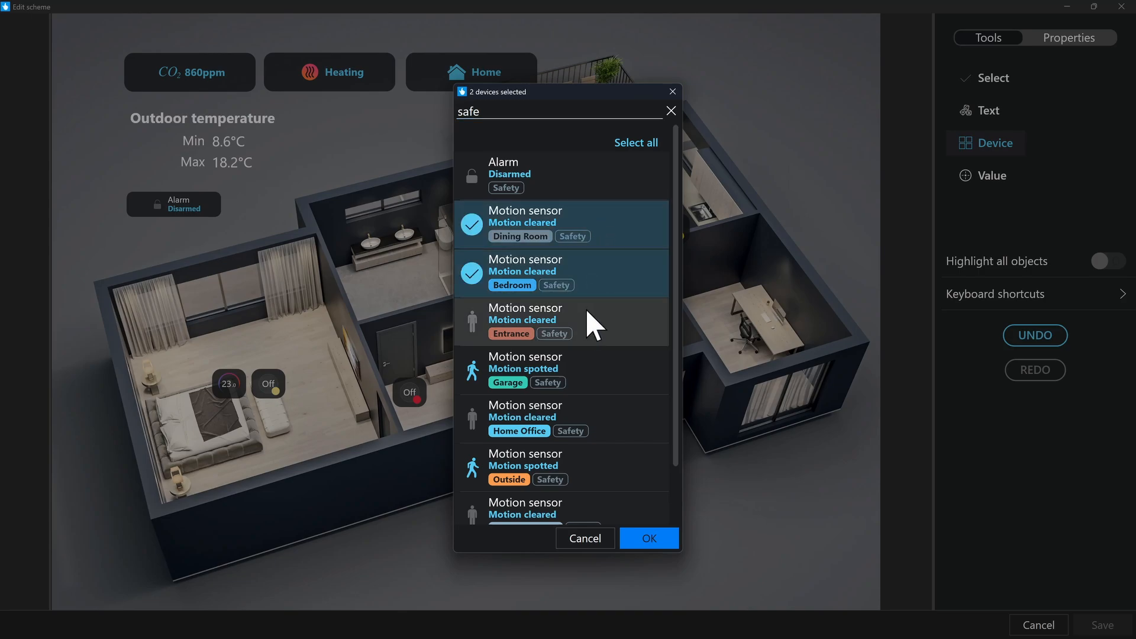
{"action": "left_click", "coordinate": [590, 329]}
{"action": "left_click", "coordinate": [587, 438]}
{"action": "left_click", "coordinate": [589, 473]}
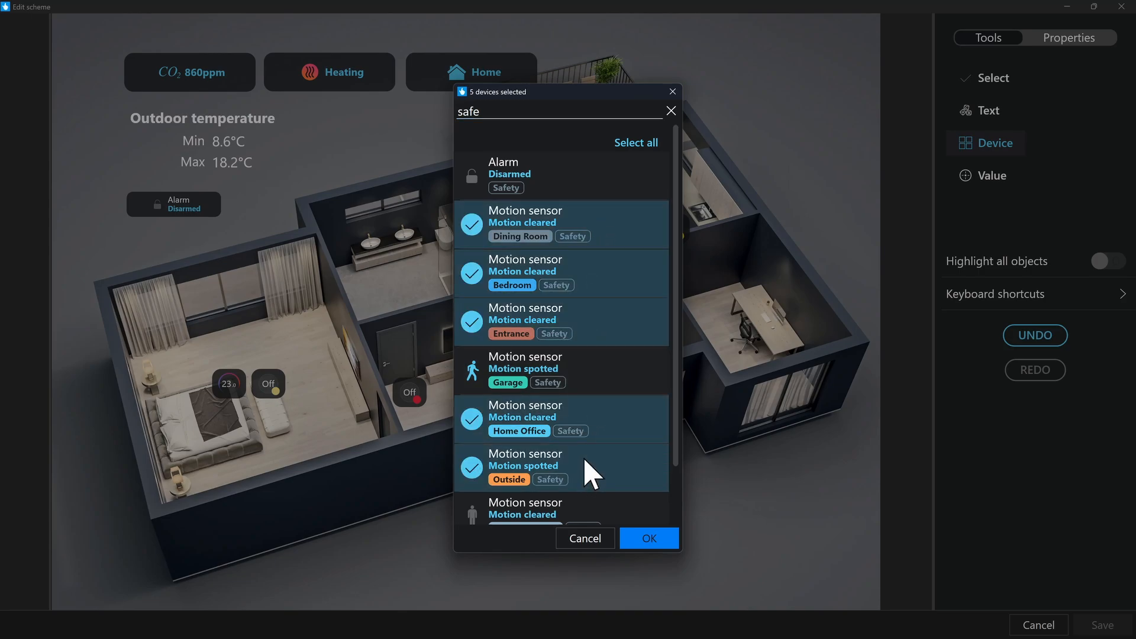
{"action": "scroll", "coordinate": [598, 470], "scroll_direction": "down", "scroll_amount": 1}
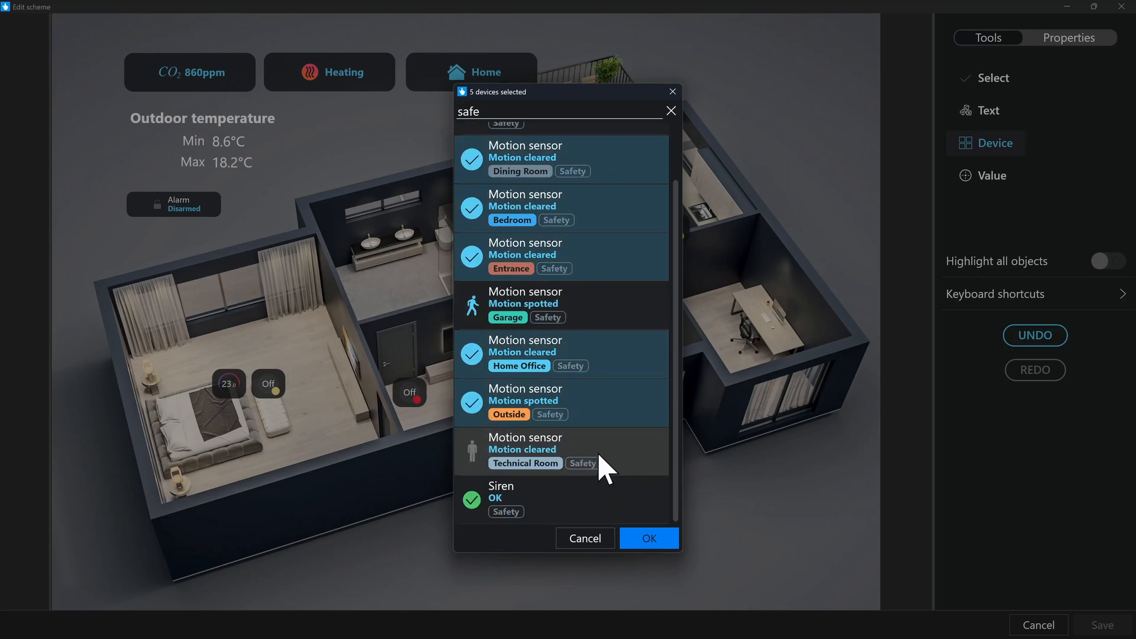
{"action": "left_click", "coordinate": [654, 538]}
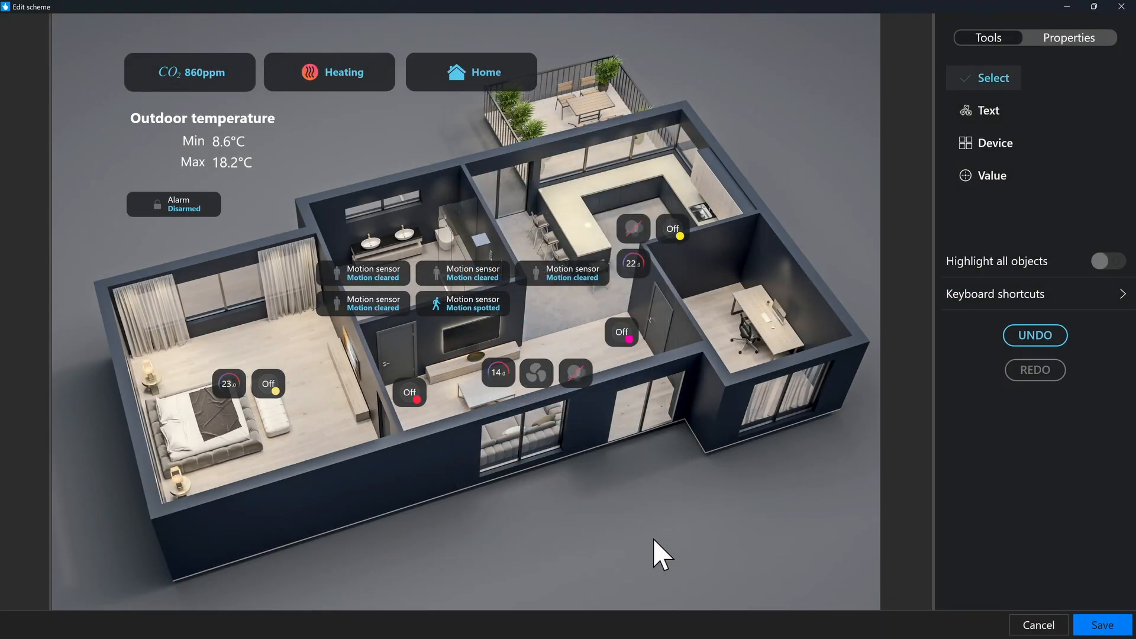
Move the Dining Room motion sensor tile beside the kitchen Light Scene tile and the Bedroom one to the bedroom window
{"action": "left_click", "coordinate": [378, 285]}
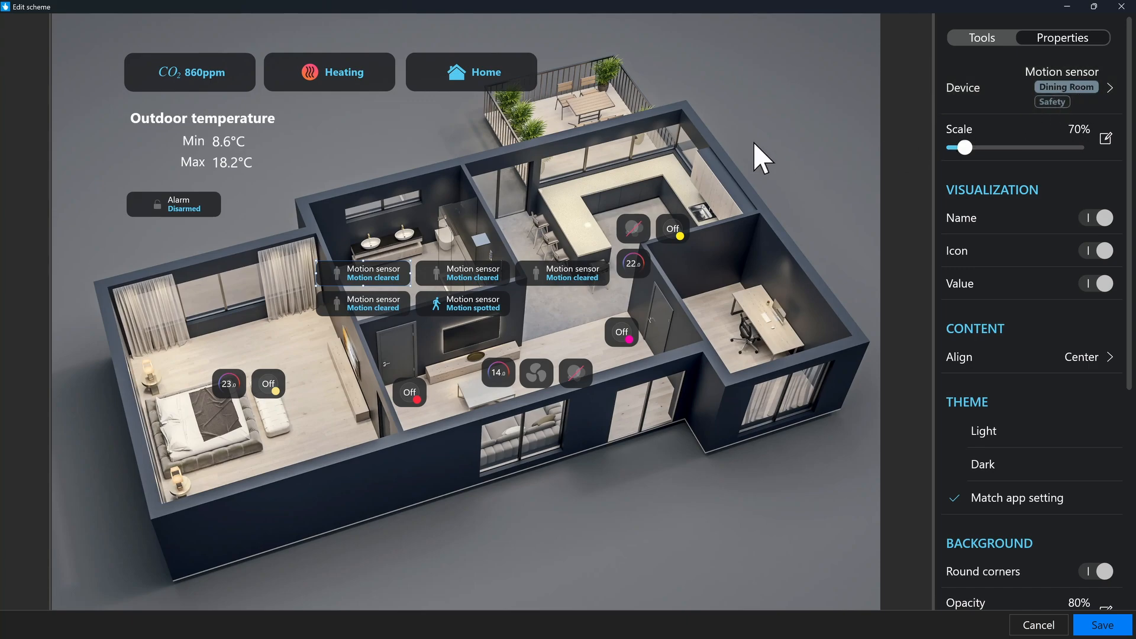
{"action": "left_click_drag", "start_coordinate": [366, 278], "coordinate": [564, 229]}
{"action": "left_click", "coordinate": [445, 276]}
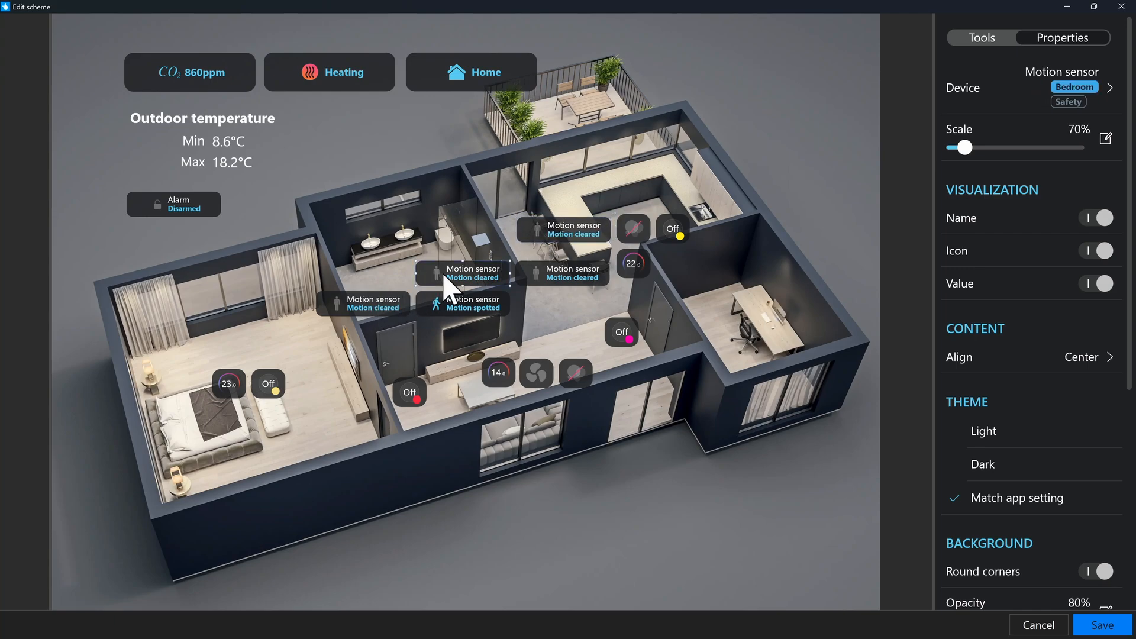
{"action": "left_click_drag", "start_coordinate": [464, 288], "coordinate": [176, 309]}
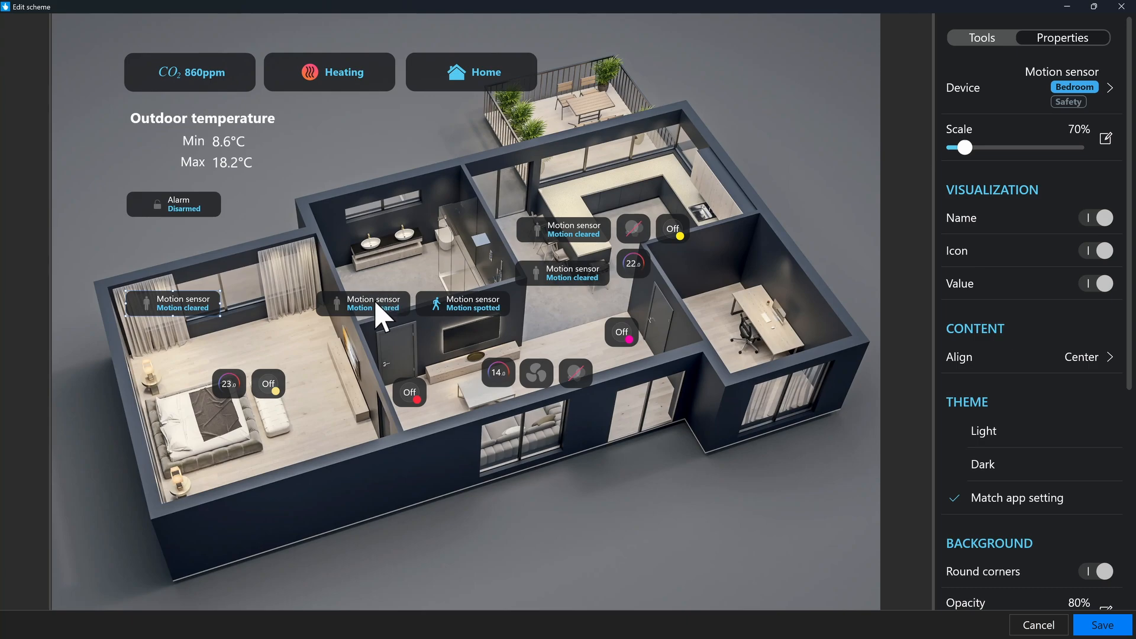
Move the Home Office motion sensor tile onto the office desk and the Outside one next to the terrace
{"action": "left_click", "coordinate": [382, 317]}
{"action": "left_click_drag", "start_coordinate": [374, 304], "coordinate": [740, 313]}
{"action": "left_click", "coordinate": [478, 318]}
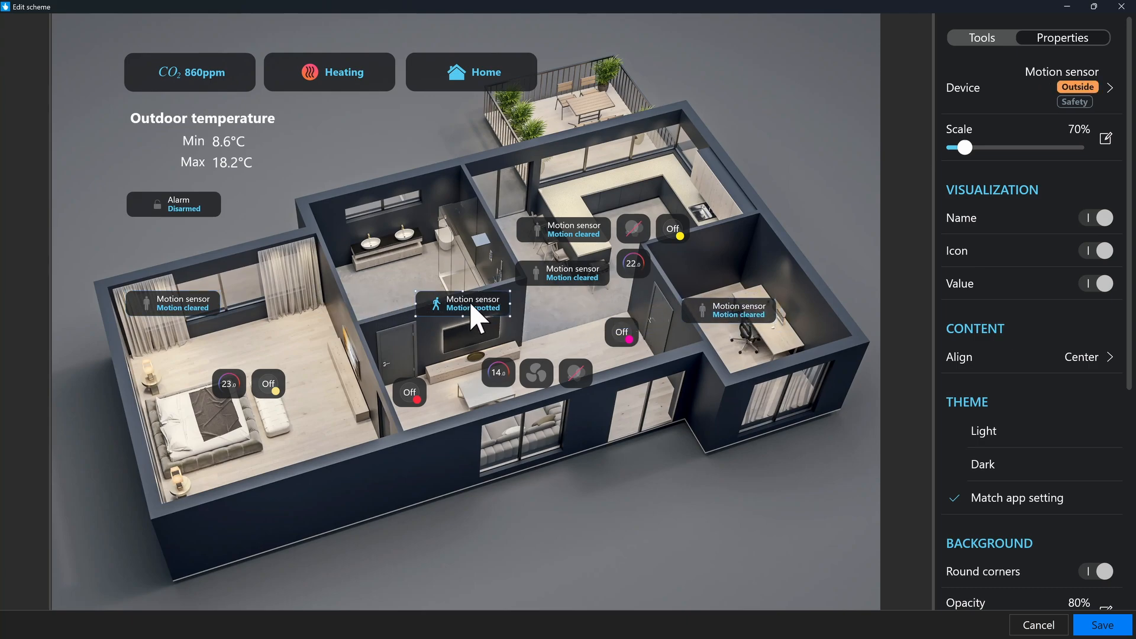
{"action": "left_click_drag", "start_coordinate": [478, 303], "coordinate": [475, 137]}
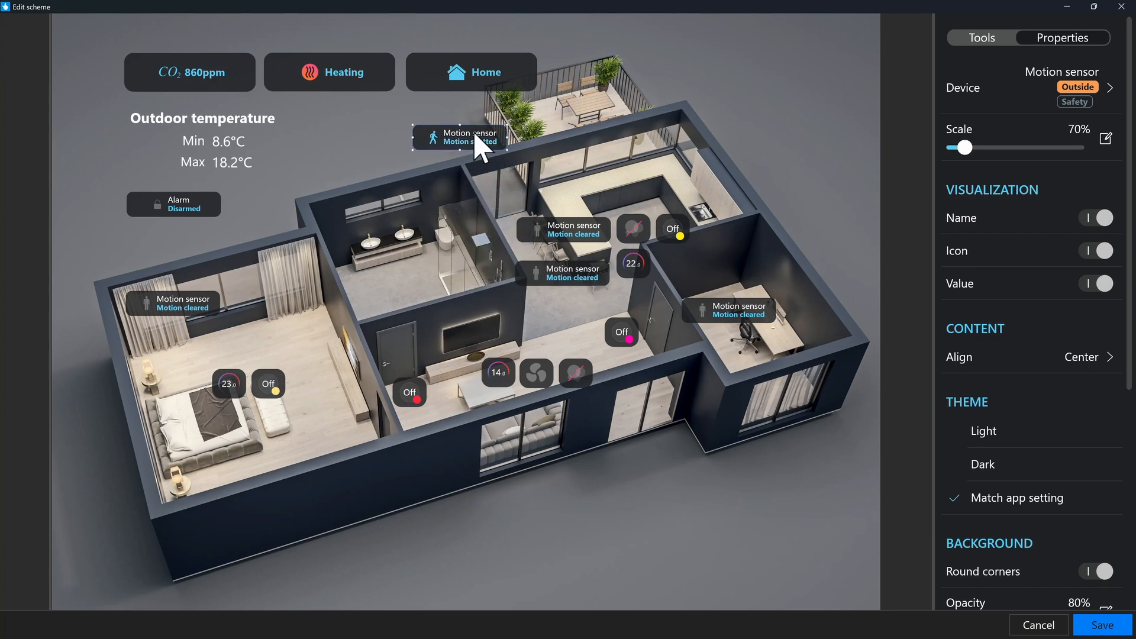
Move the Entrance motion sensor tile to the glass door near the terrace and the Dining Room one beside the kitchen Thermostat
{"action": "left_click", "coordinate": [574, 235]}
{"action": "left_click", "coordinate": [578, 275]}
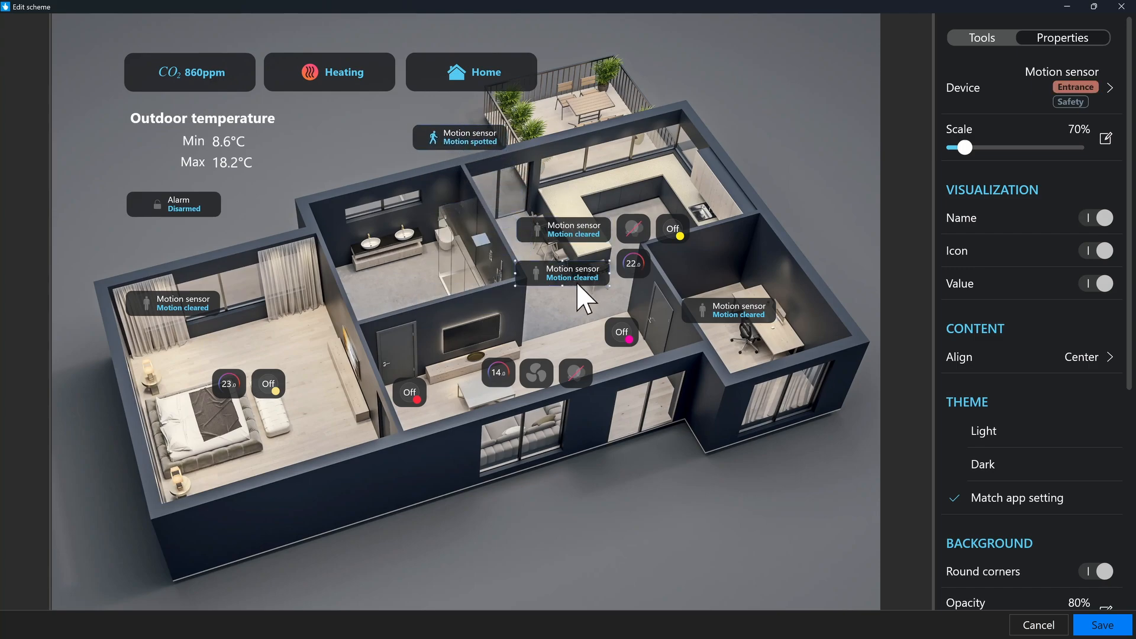
{"action": "left_click_drag", "start_coordinate": [577, 278], "coordinate": [530, 196]}
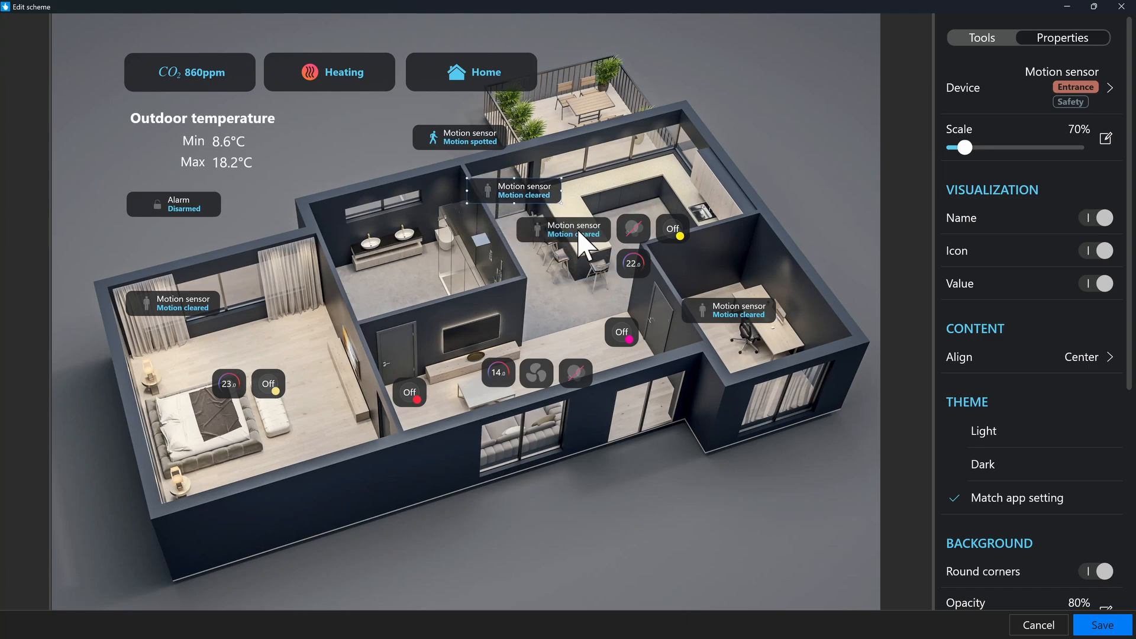
{"action": "left_click_drag", "start_coordinate": [592, 233], "coordinate": [586, 263]}
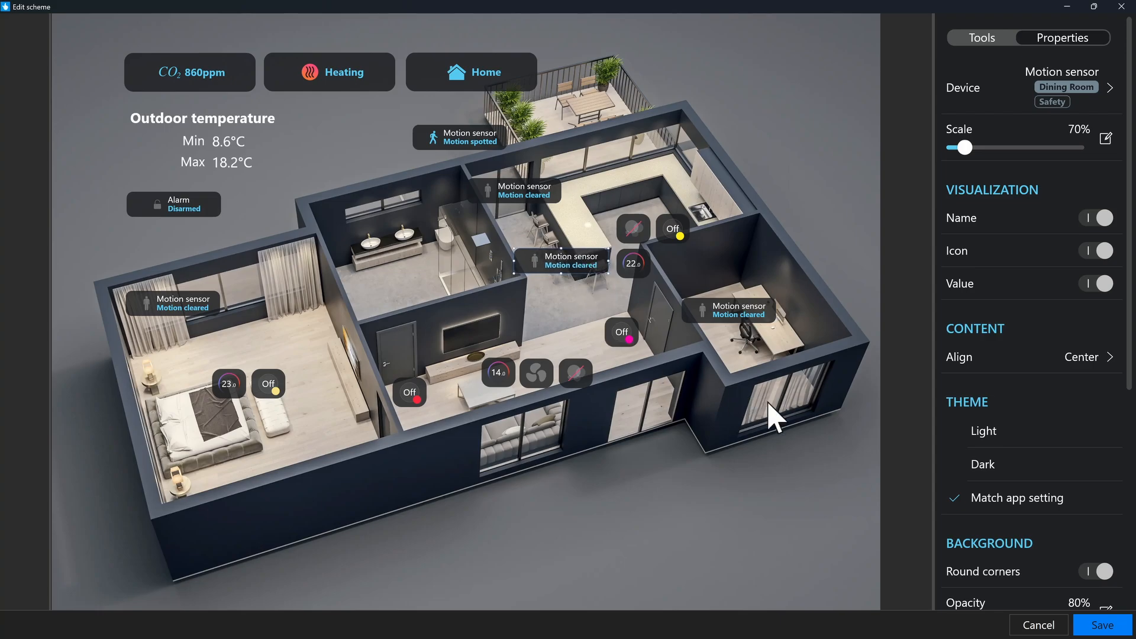
Save the scheme and open the Bedroom motion sensor's details from the dashboard
{"action": "left_click", "coordinate": [1101, 626]}
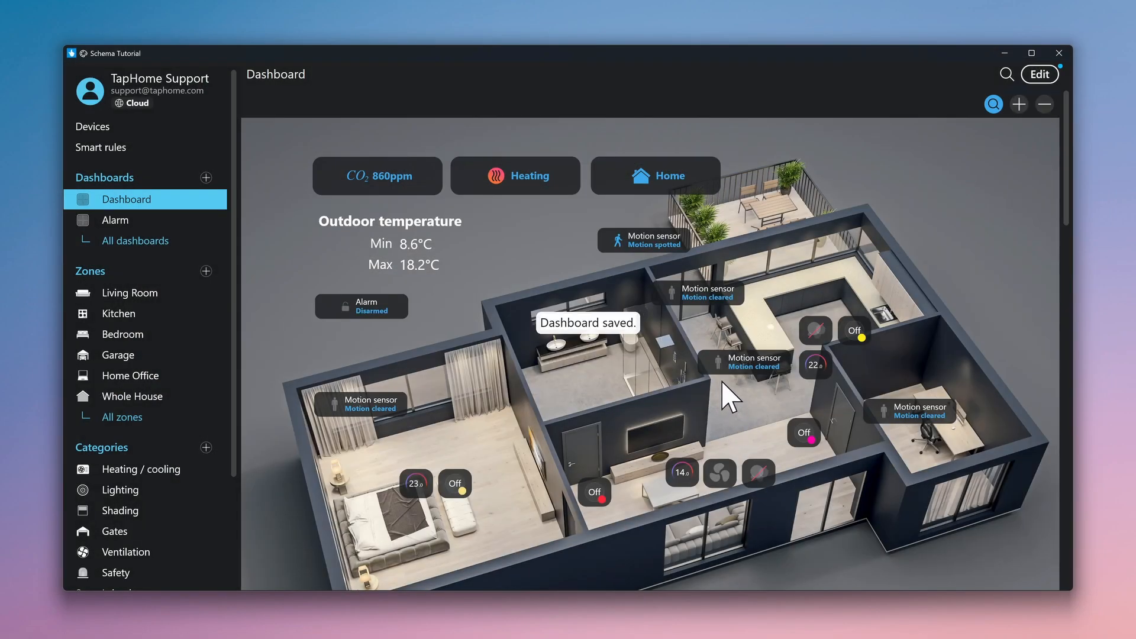
{"action": "left_click", "coordinate": [362, 404]}
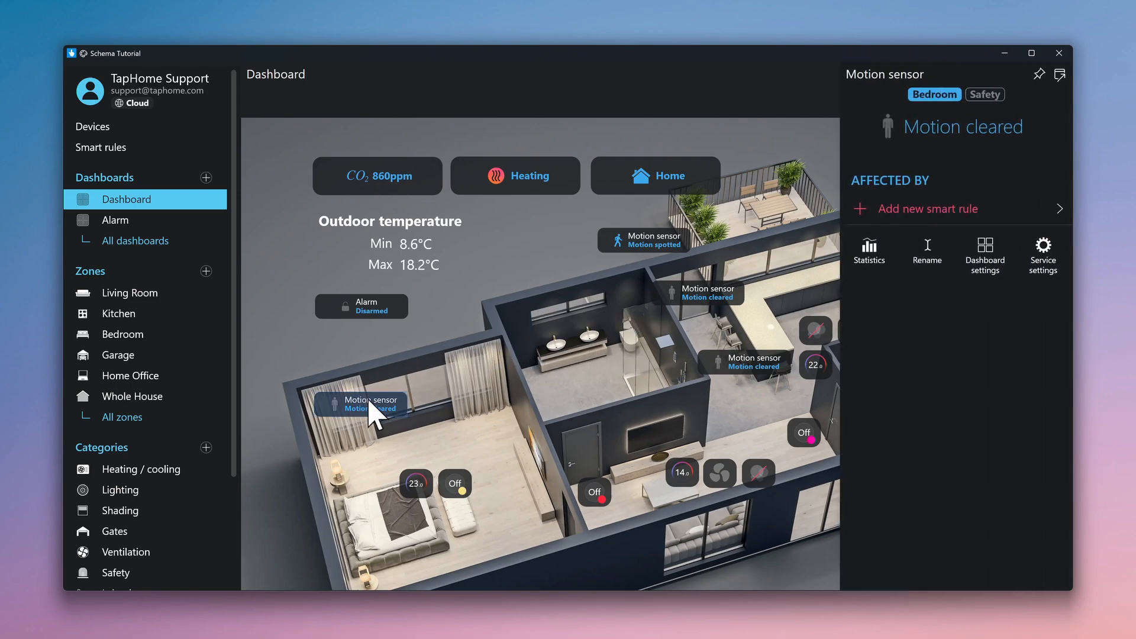
View the details of the Bedroom Thermostat and its neighbouring light tile from the floor plan, and close the details
{"action": "left_click", "coordinate": [417, 483]}
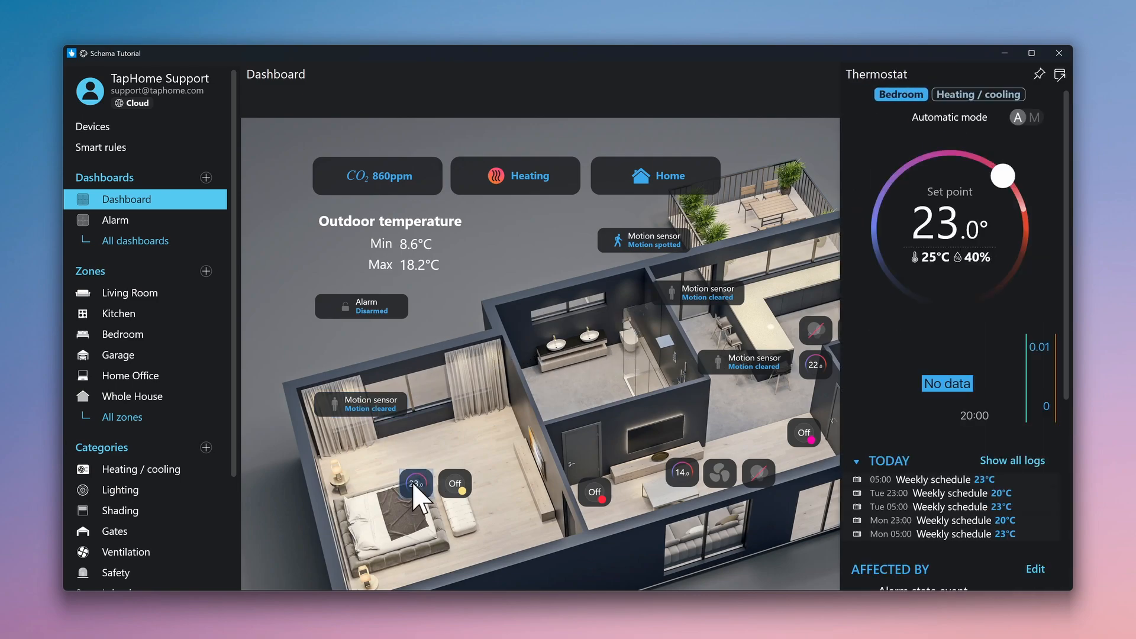
{"action": "left_click", "coordinate": [458, 484]}
{"action": "left_click", "coordinate": [580, 434]}
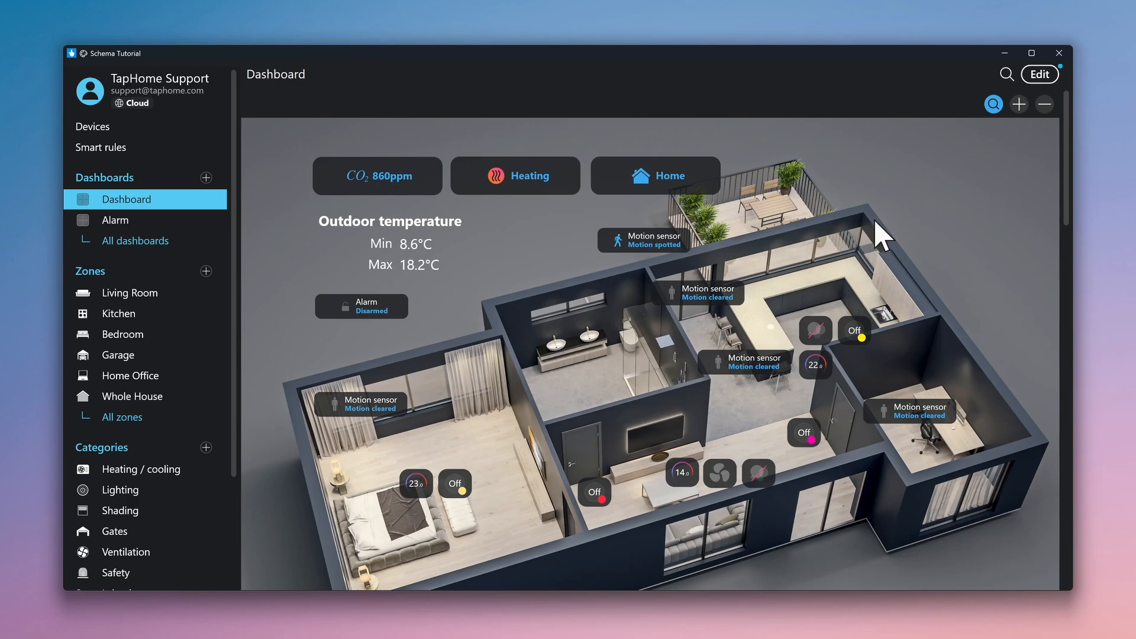
Put the dashboard into editing mode and set its accent color to green
{"action": "left_click", "coordinate": [1039, 75]}
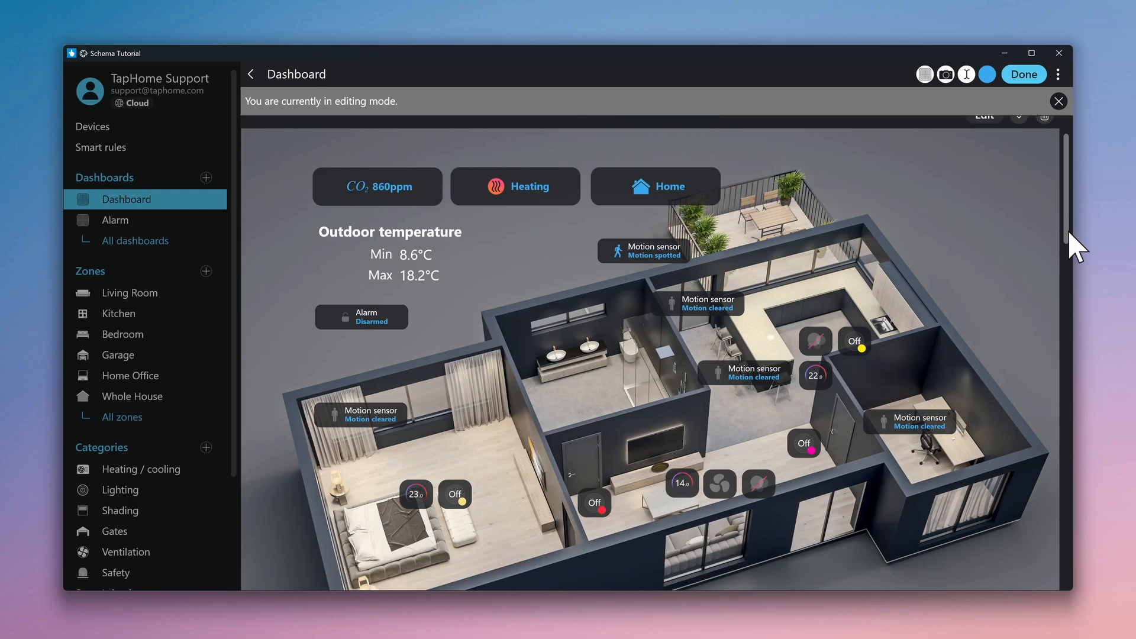
{"action": "left_click_drag", "start_coordinate": [1066, 237], "coordinate": [1068, 337]}
{"action": "left_click", "coordinate": [994, 259]}
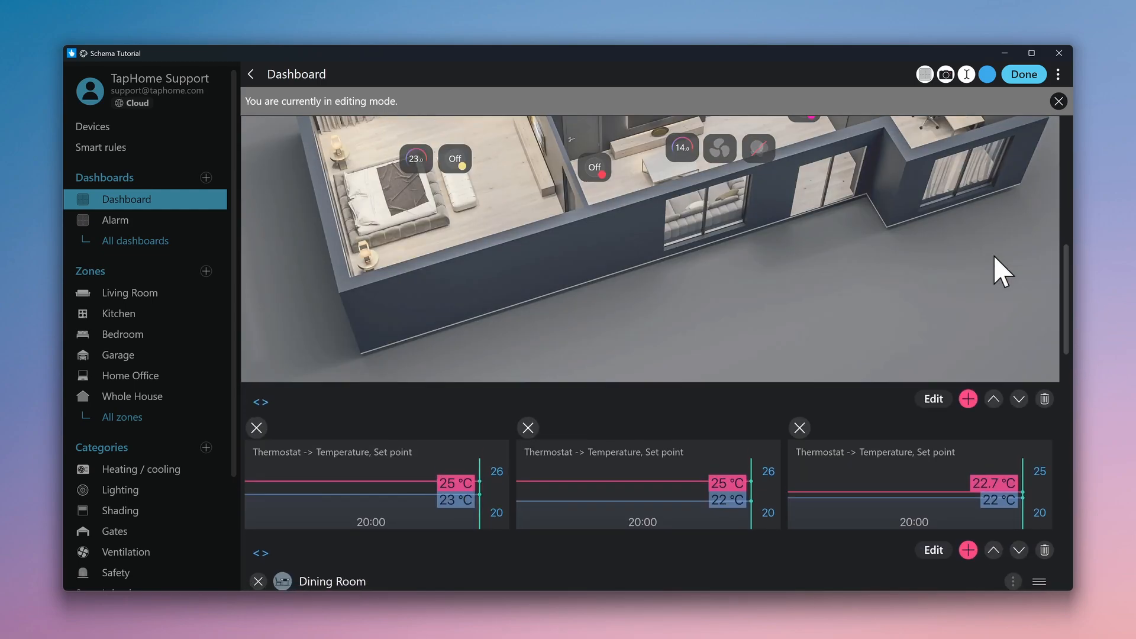
{"action": "scroll", "coordinate": [971, 302], "scroll_direction": "up", "scroll_amount": 5}
{"action": "scroll", "coordinate": [971, 311], "scroll_direction": "up", "scroll_amount": 3}
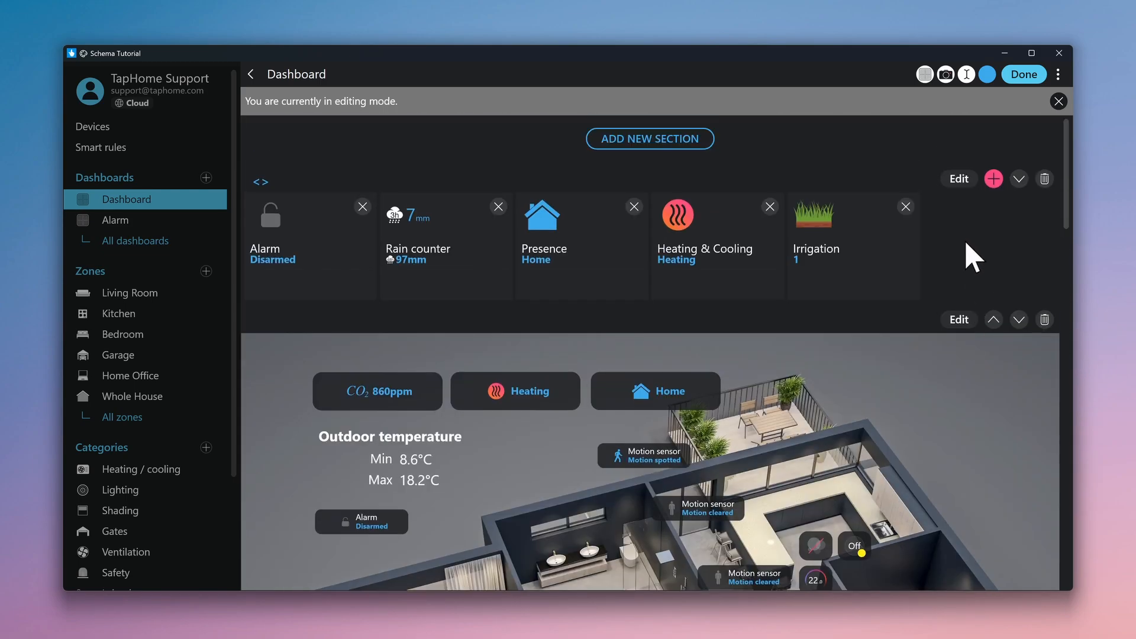
{"action": "left_click", "coordinate": [986, 75]}
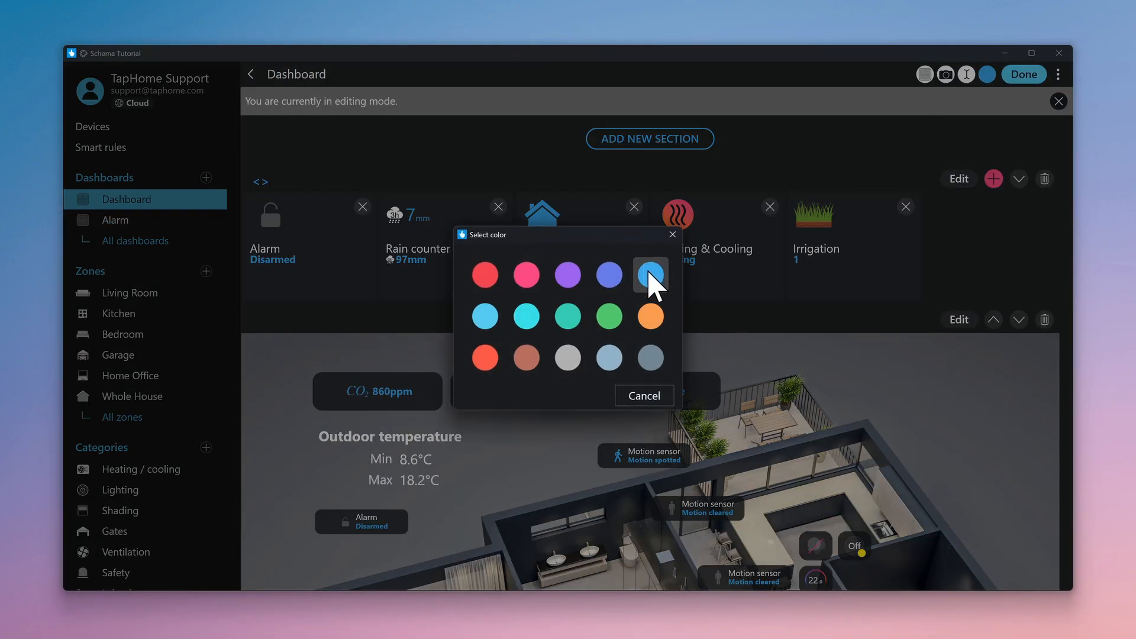
{"action": "left_click", "coordinate": [604, 317]}
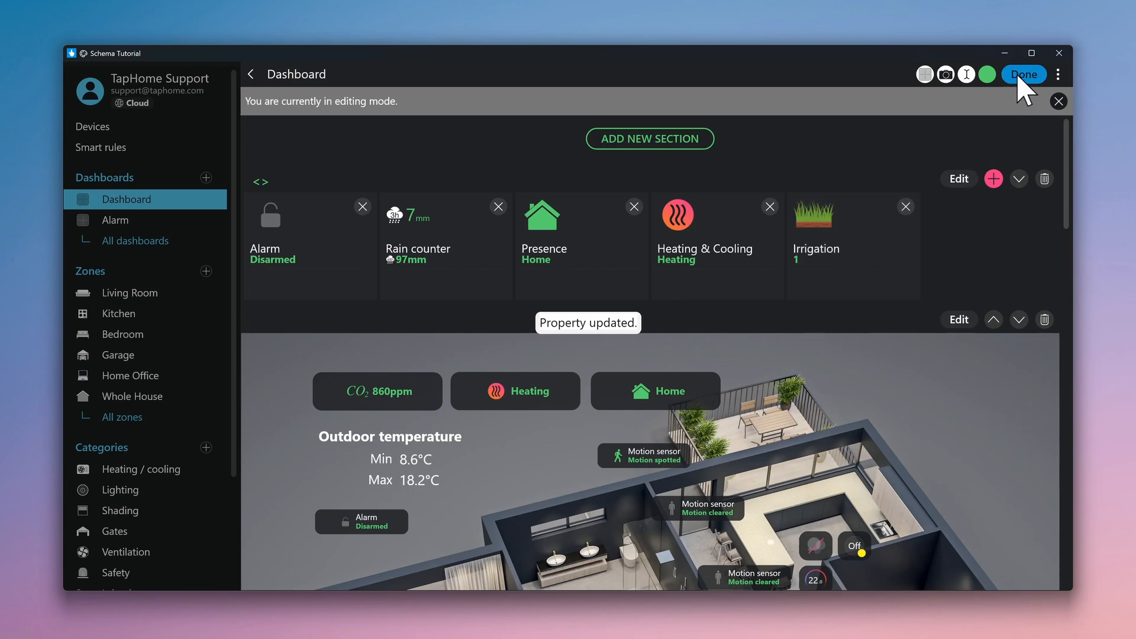
Set the dashboard's accent color to light grayish blue and finish editing
{"action": "left_click", "coordinate": [987, 75]}
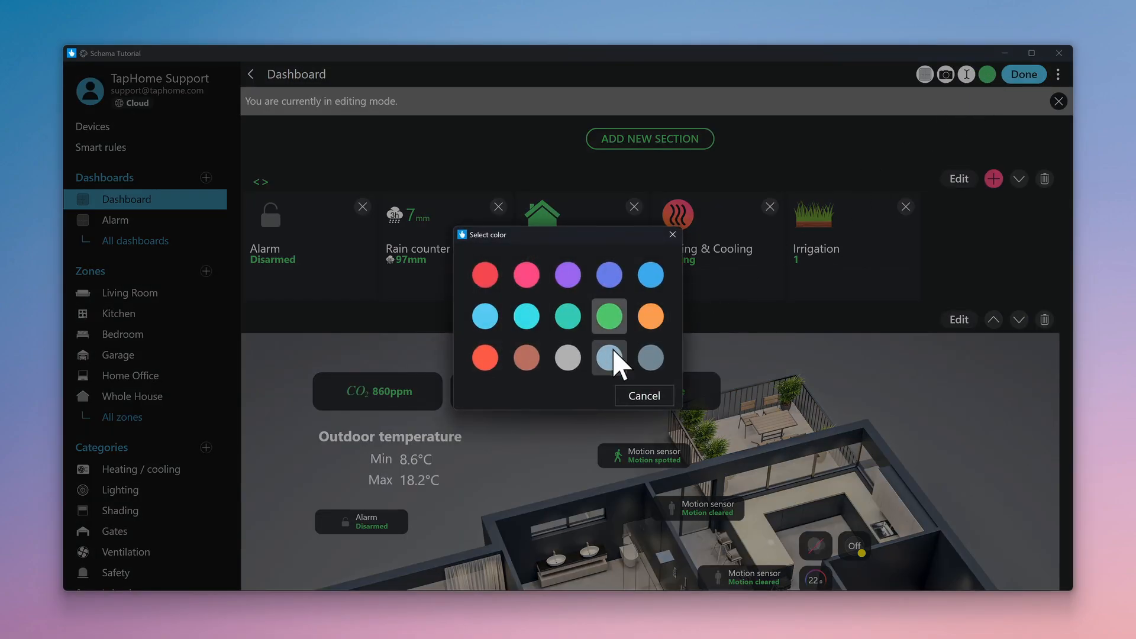
{"action": "left_click", "coordinate": [610, 358]}
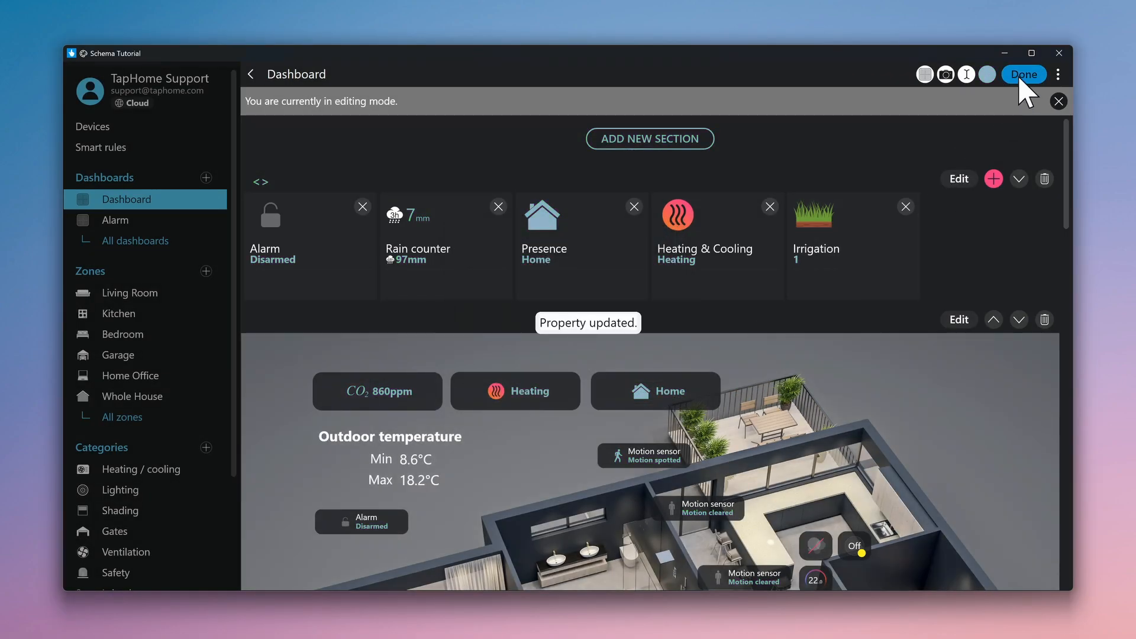
{"action": "left_click", "coordinate": [1023, 75]}
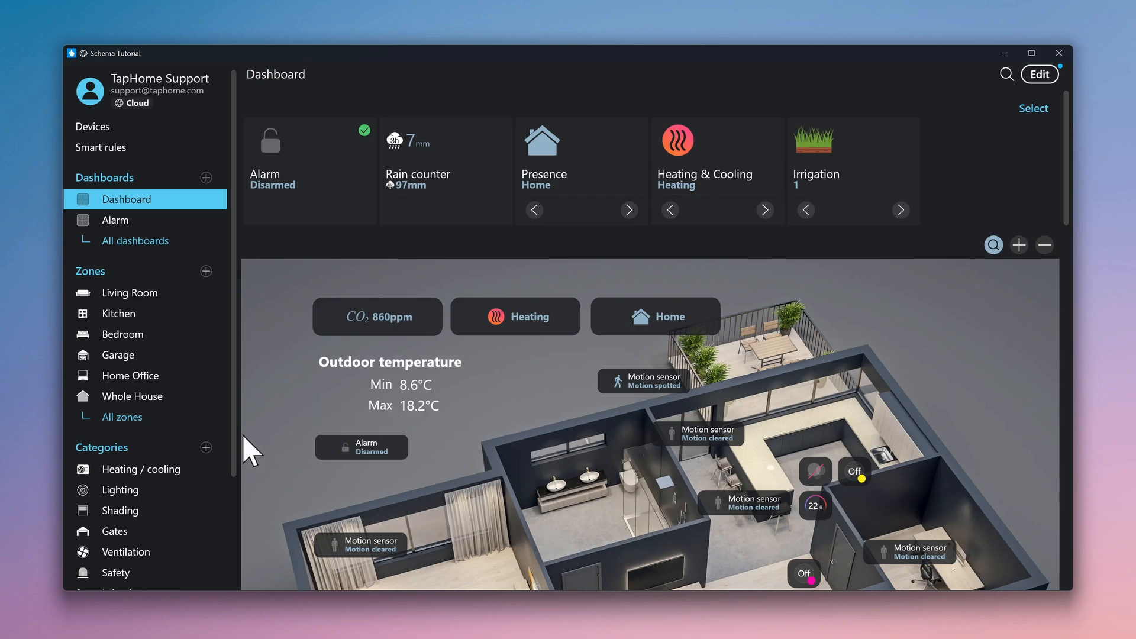
Examine the used space and uploaded floor plan images in the Schema Tutorial location's media library, and return to the dashboard
{"action": "left_click_drag", "start_coordinate": [234, 438], "coordinate": [216, 562]}
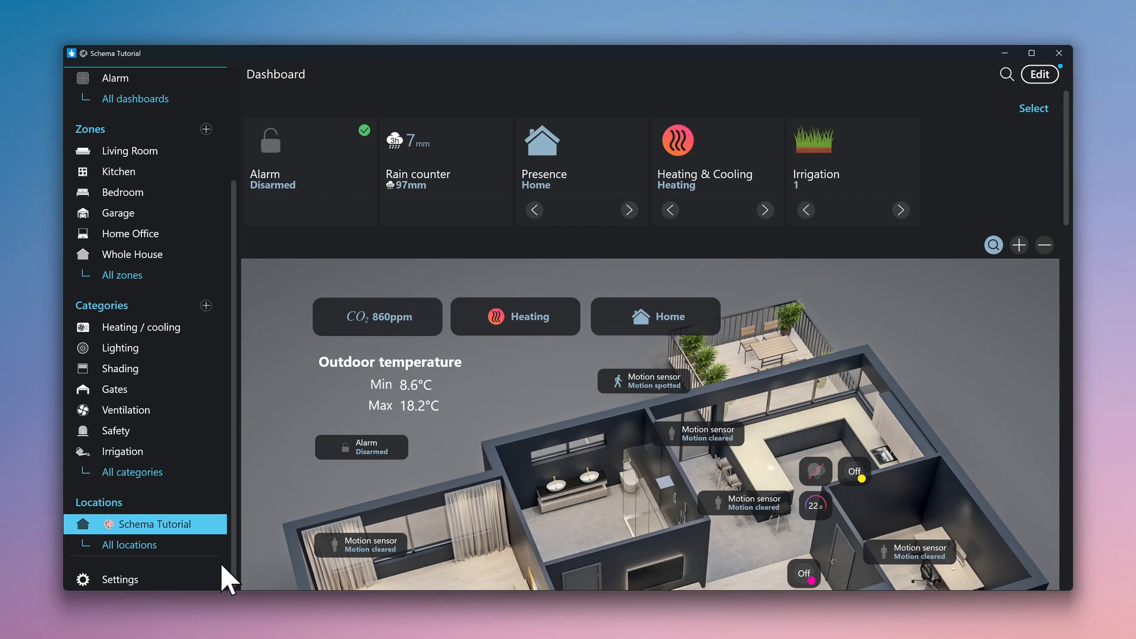
{"action": "left_click", "coordinate": [193, 527]}
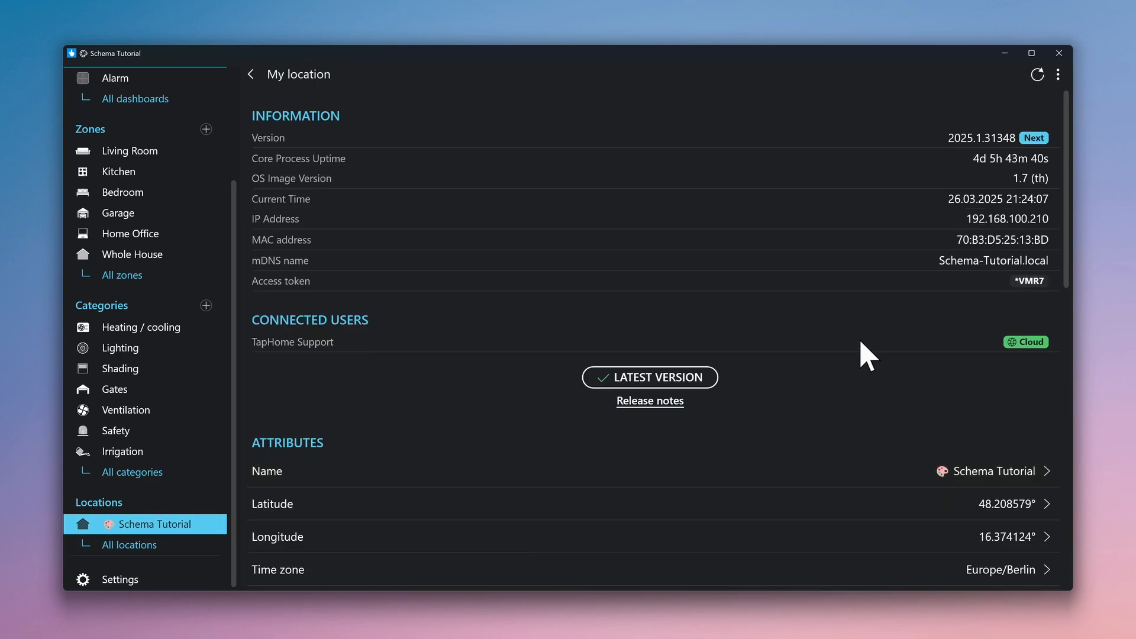
{"action": "left_click_drag", "start_coordinate": [1069, 284], "coordinate": [946, 421]}
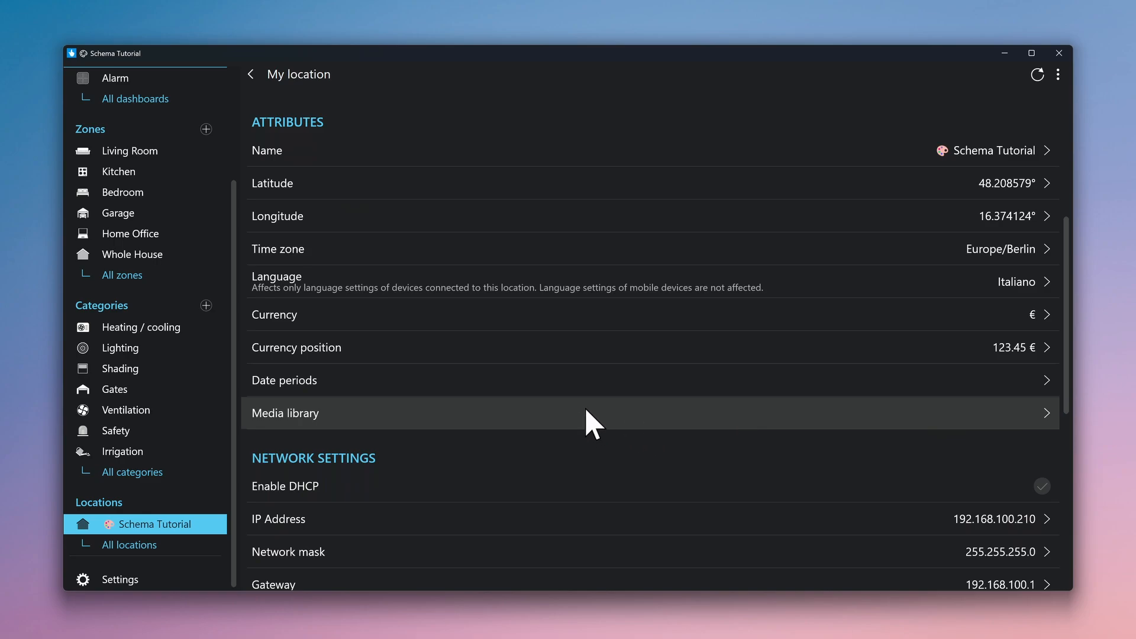
{"action": "left_click", "coordinate": [526, 414]}
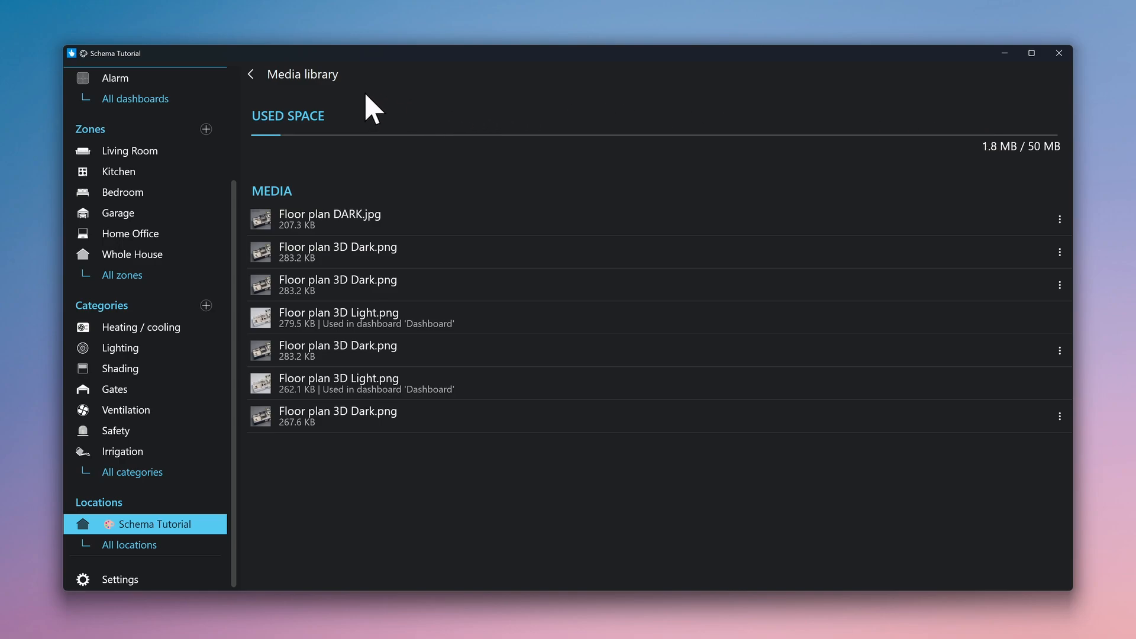
{"action": "left_click", "coordinate": [251, 74]}
{"action": "left_click", "coordinate": [253, 75]}
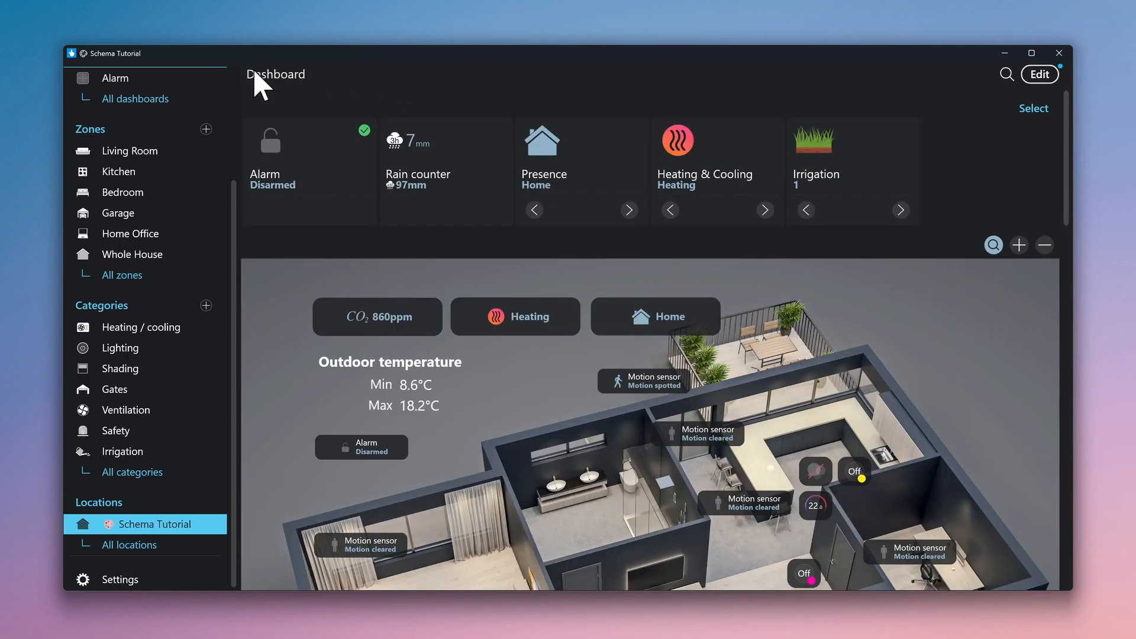